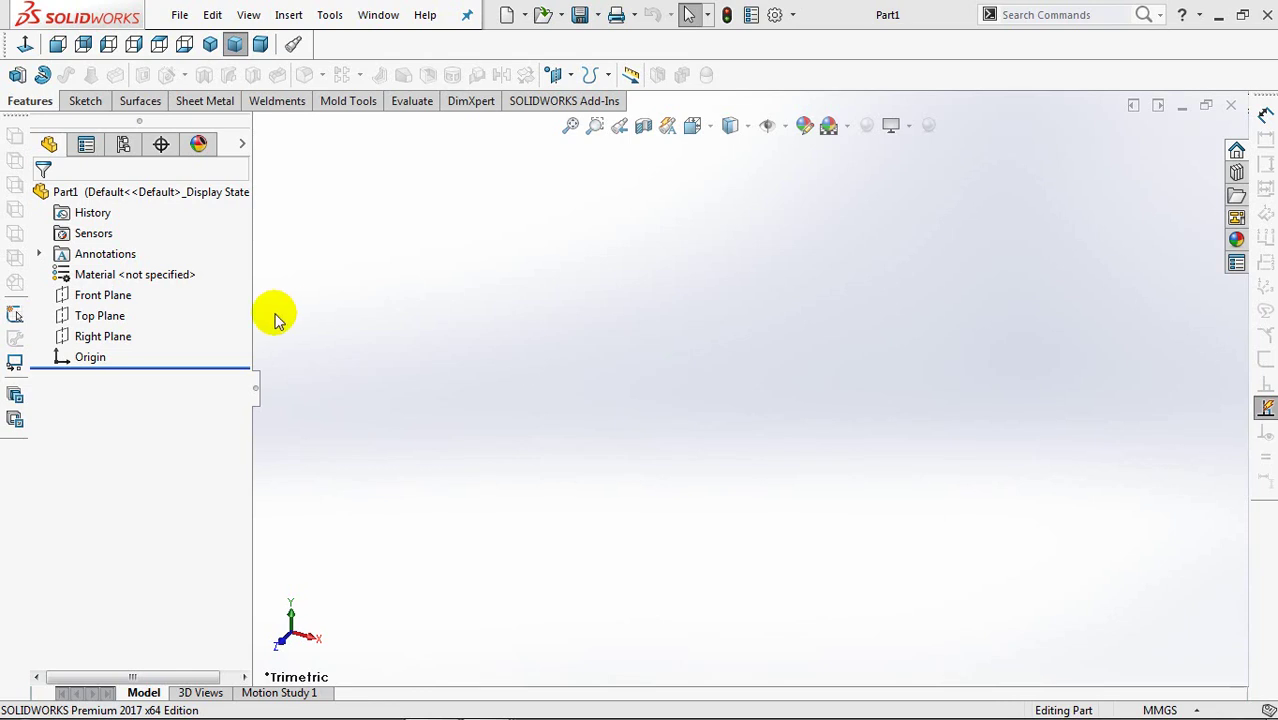
# Step: Sketch a construction center rectangle on the Top Plane, centred on the origin
pyautogui.click(97, 315)
pyautogui.click(100, 285)
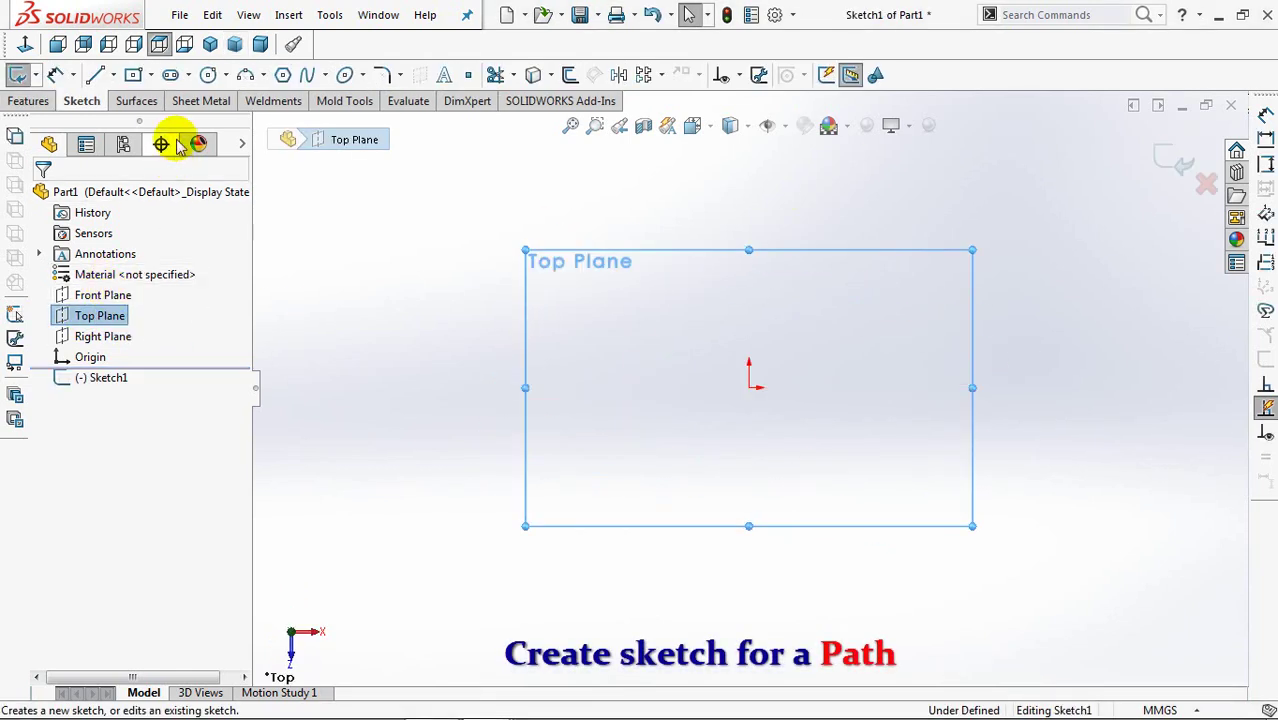
pyautogui.click(133, 76)
pyautogui.click(749, 386)
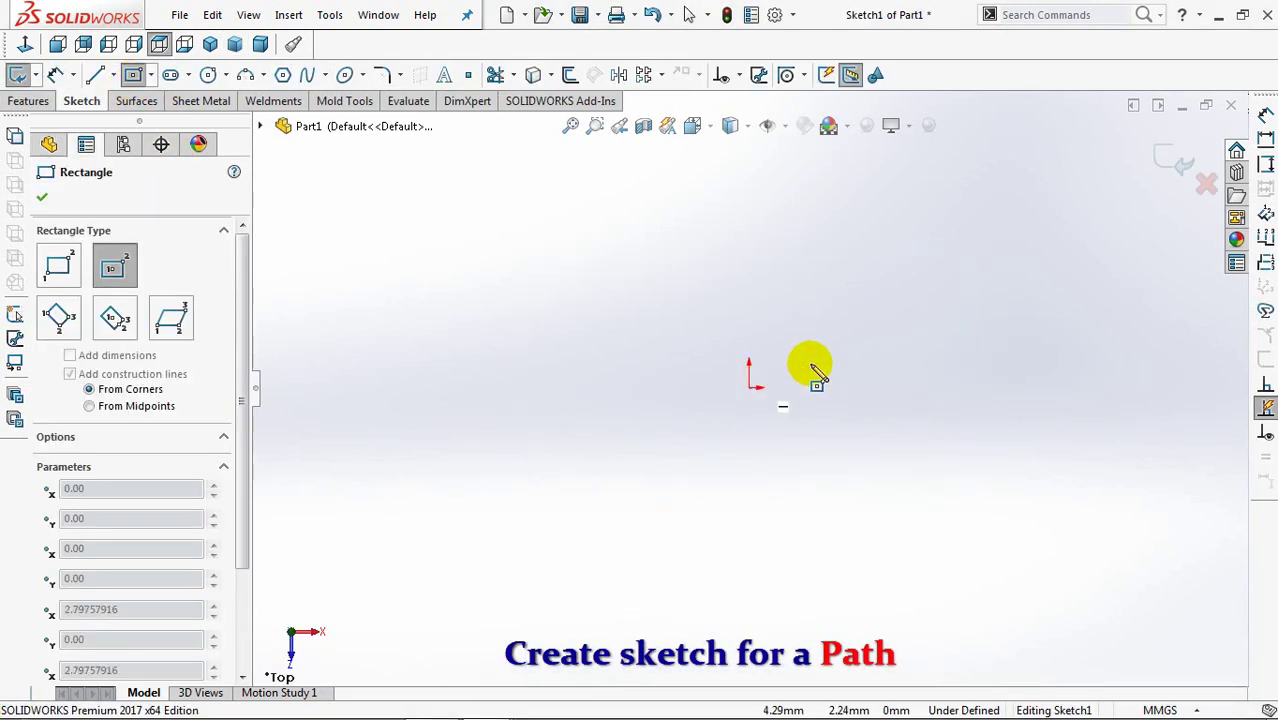
pyautogui.click(926, 210)
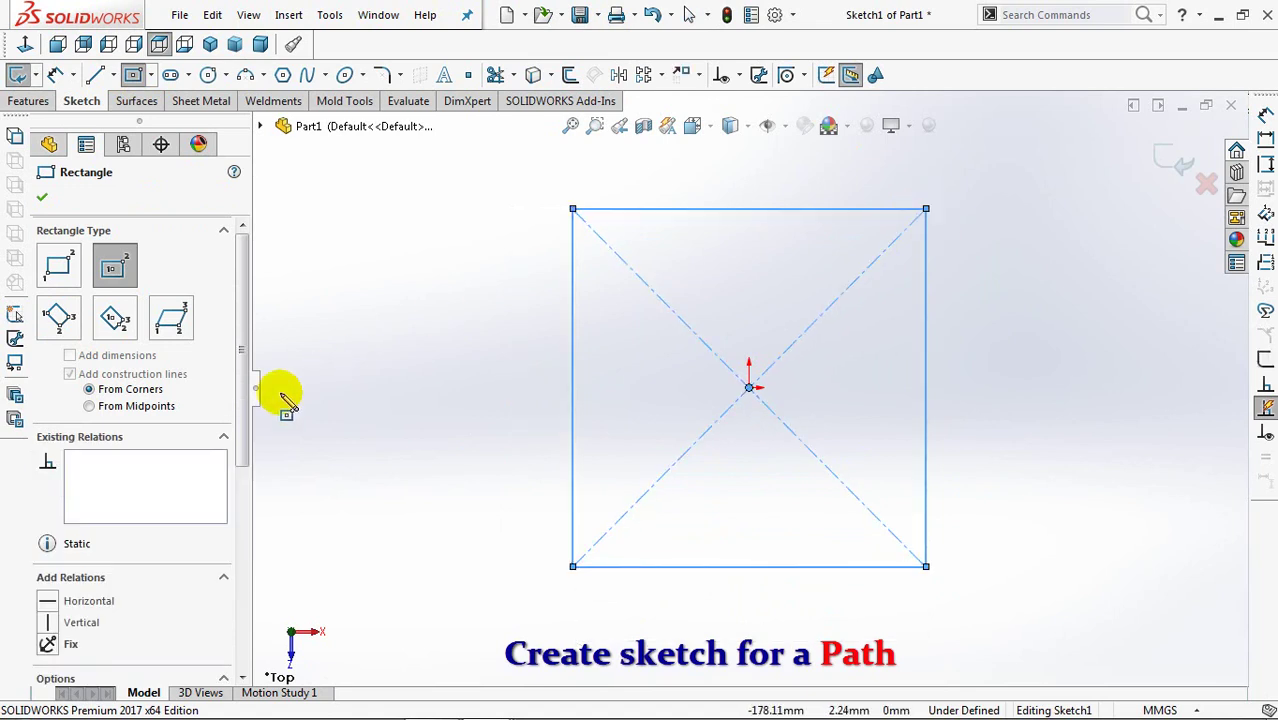
pyautogui.scroll(-3, 245, 500)
pyautogui.scroll(-1, 245, 500)
pyautogui.click(70, 538)
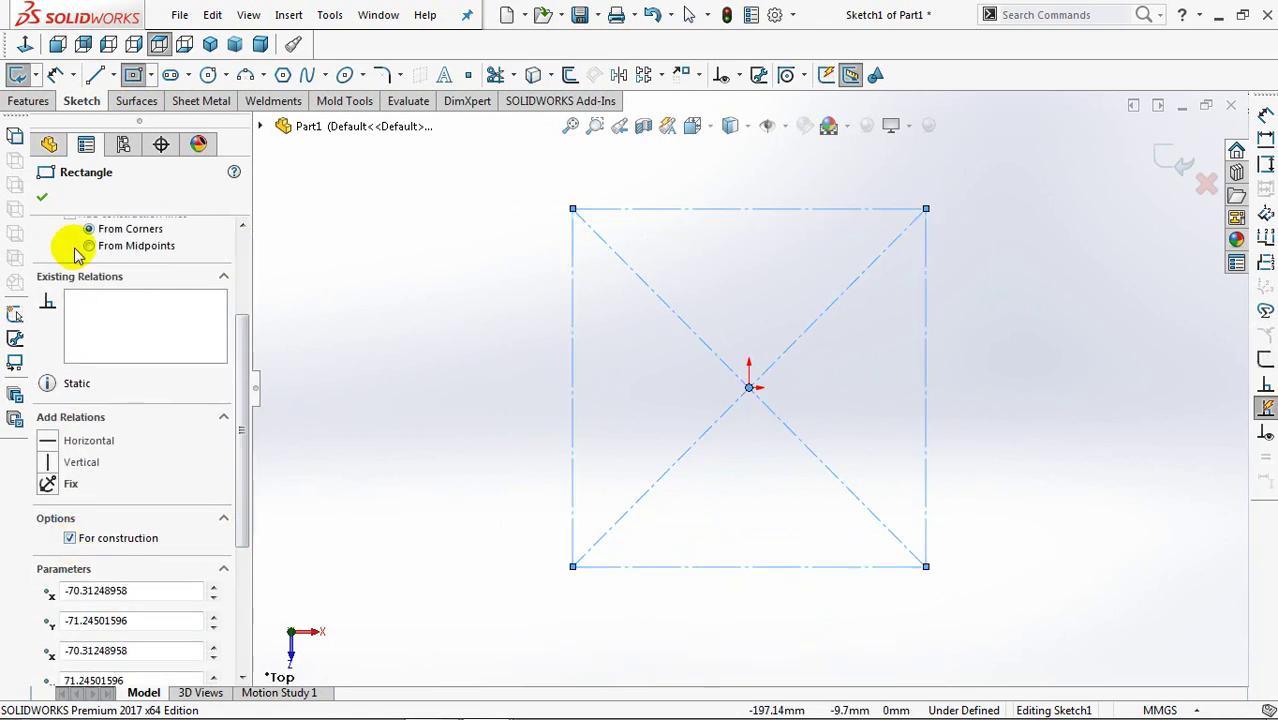
pyautogui.click(45, 202)
# Step: Make the rectangle's top and left edges equal
pyautogui.click(738, 75)
pyautogui.click(766, 120)
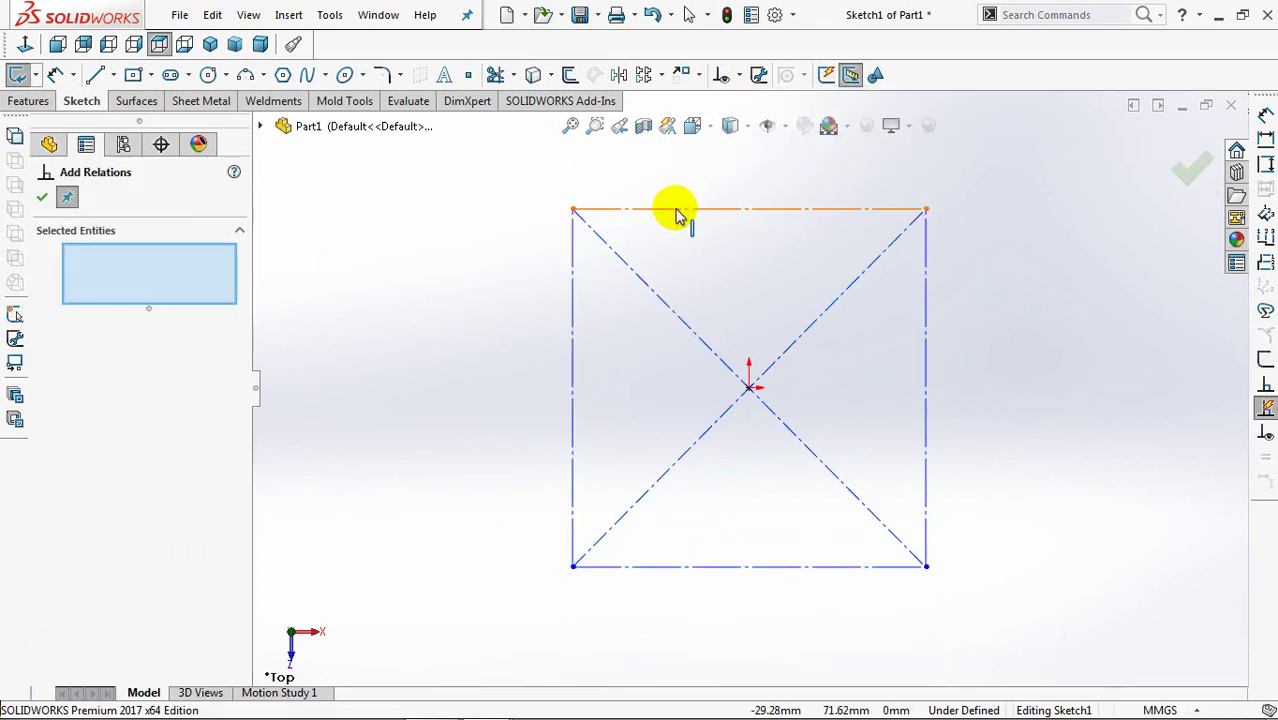
pyautogui.click(676, 212)
pyautogui.click(573, 271)
pyautogui.click(43, 605)
pyautogui.click(42, 197)
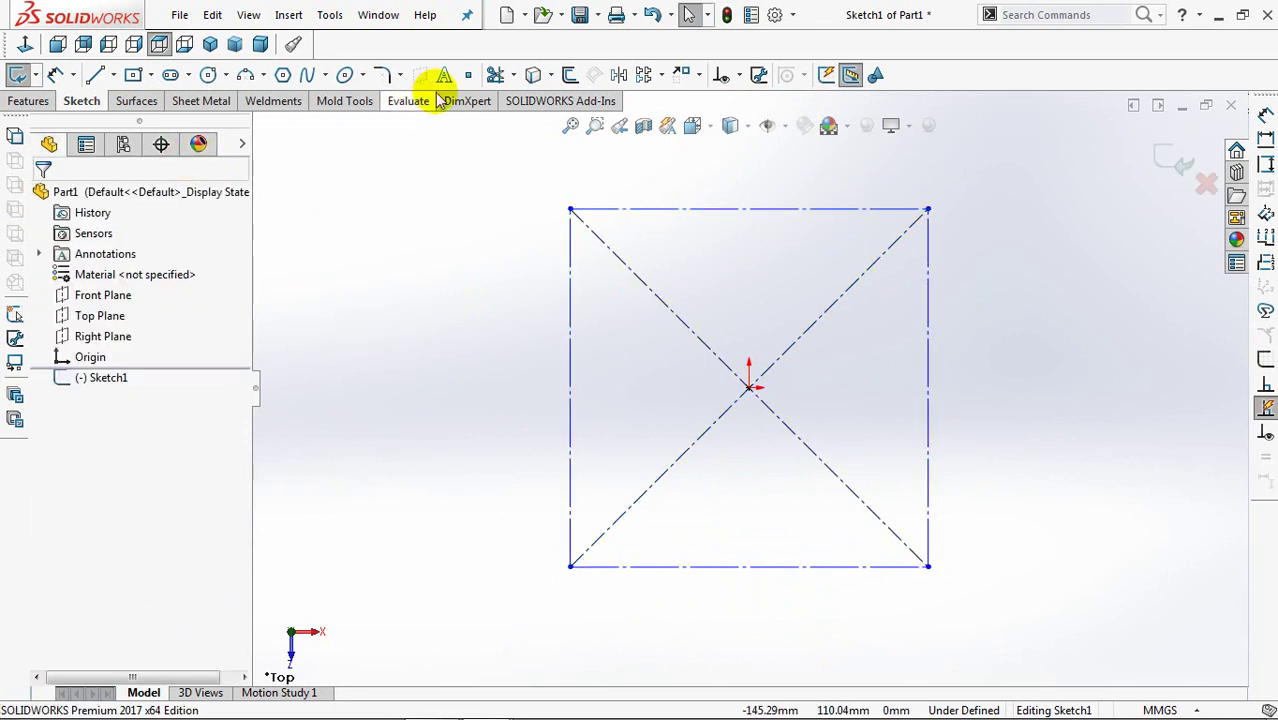
# Step: Dimension the square's left edge to 212
pyautogui.click(54, 77)
pyautogui.click(570, 418)
pyautogui.click(483, 393)
pyautogui.write('212')
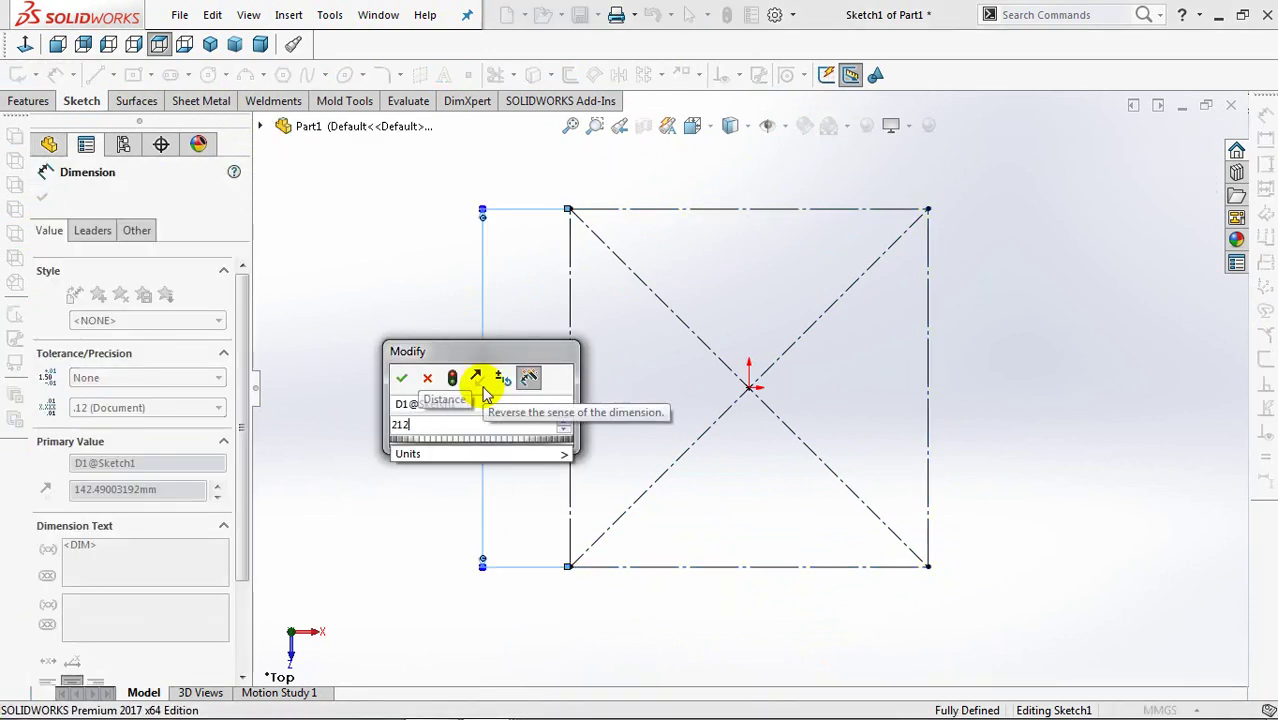
pyautogui.click(402, 376)
pyautogui.click(399, 384)
# Step: Draw horizontal and vertical centerlines from the origin to the square's right and top edges
pyautogui.click(107, 75)
pyautogui.click(130, 119)
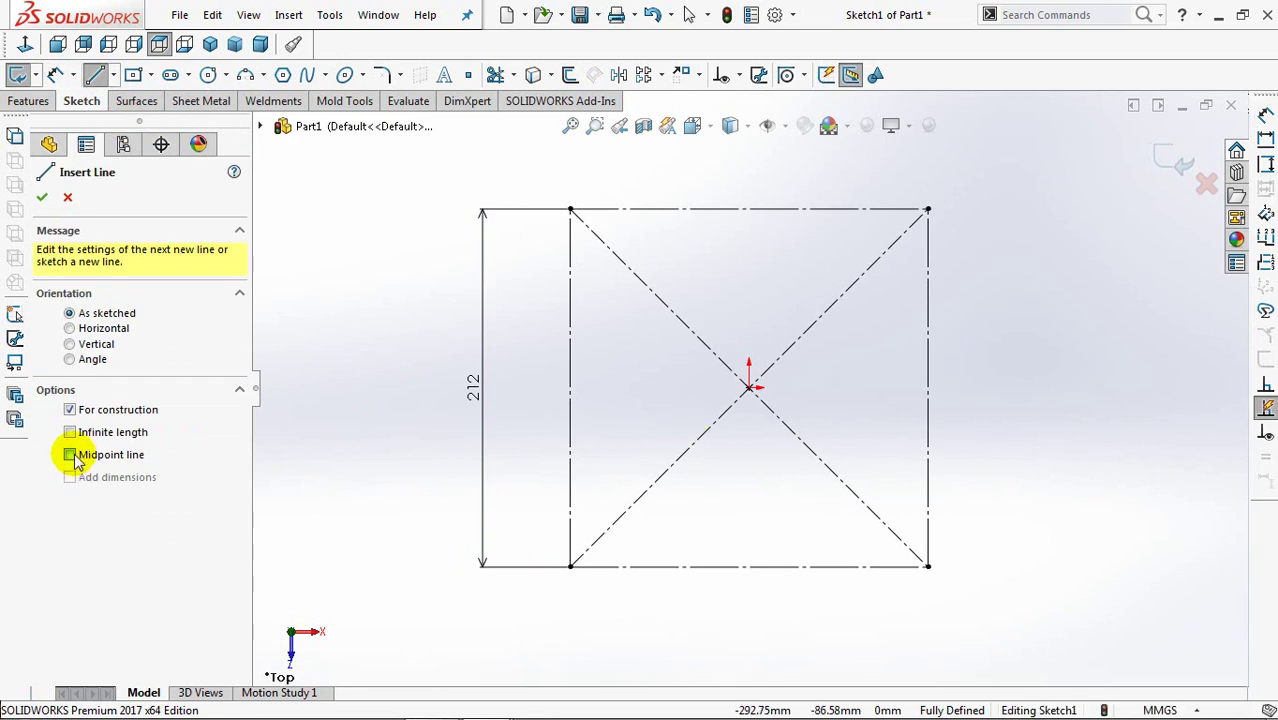
pyautogui.click(749, 388)
pyautogui.click(927, 388)
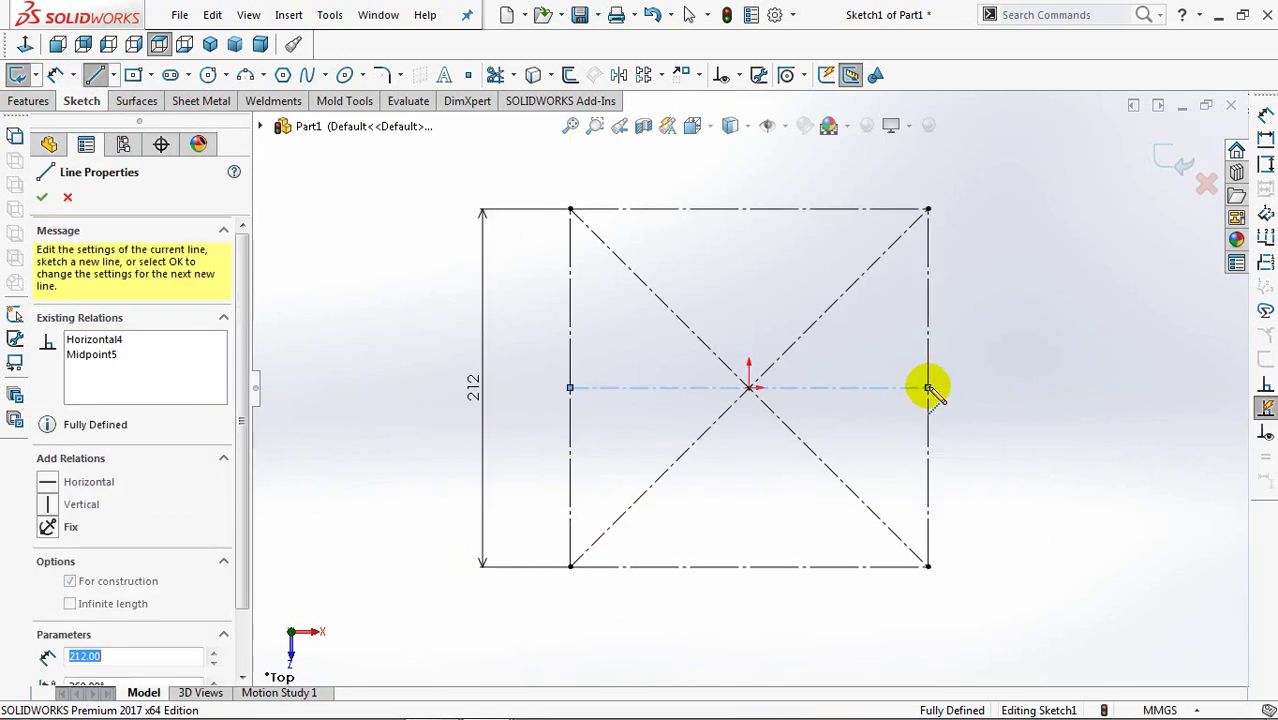
pyautogui.doubleClick(855, 370)
pyautogui.click(112, 75)
pyautogui.click(115, 120)
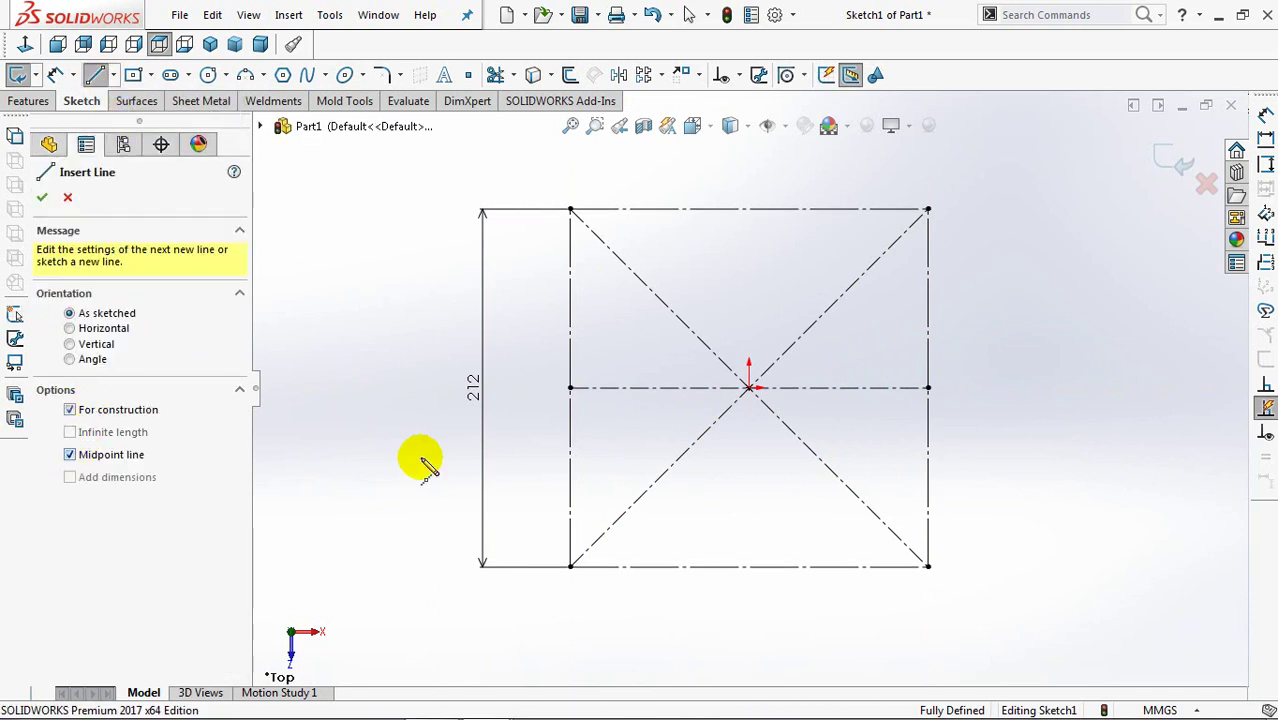
pyautogui.click(749, 388)
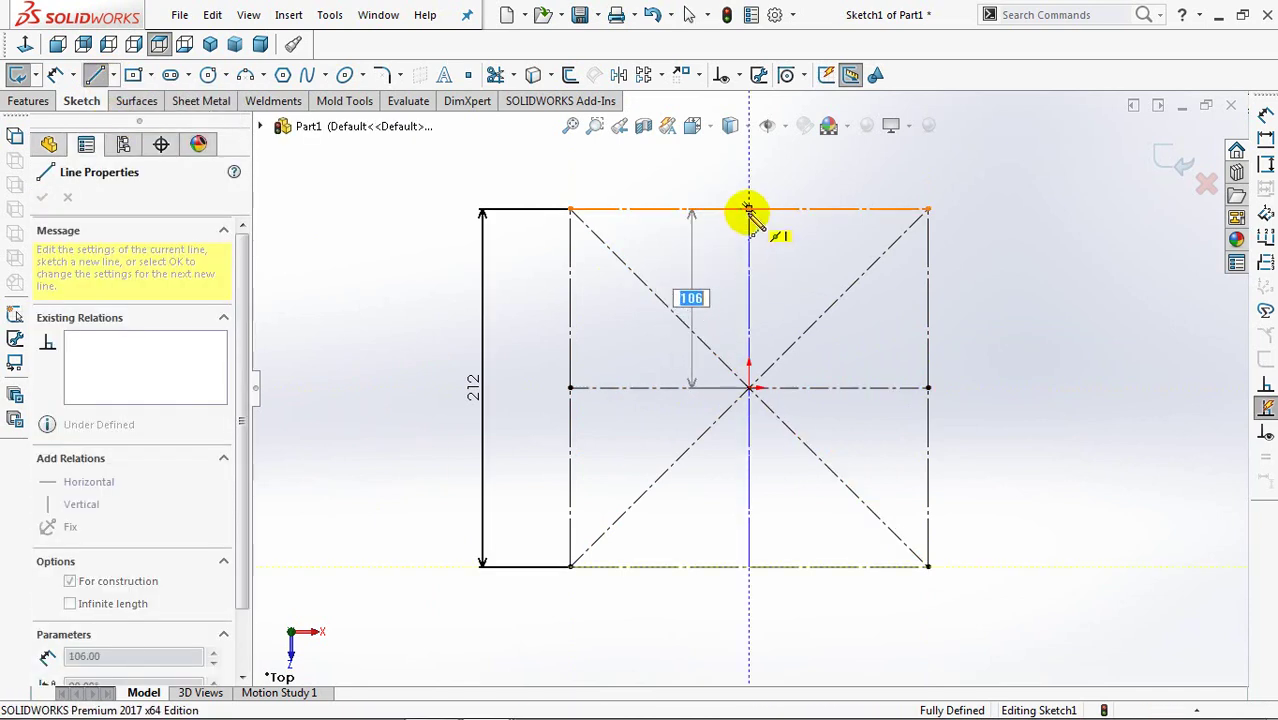
pyautogui.click(749, 210)
pyautogui.rightClick(749, 210)
pyautogui.click(760, 226)
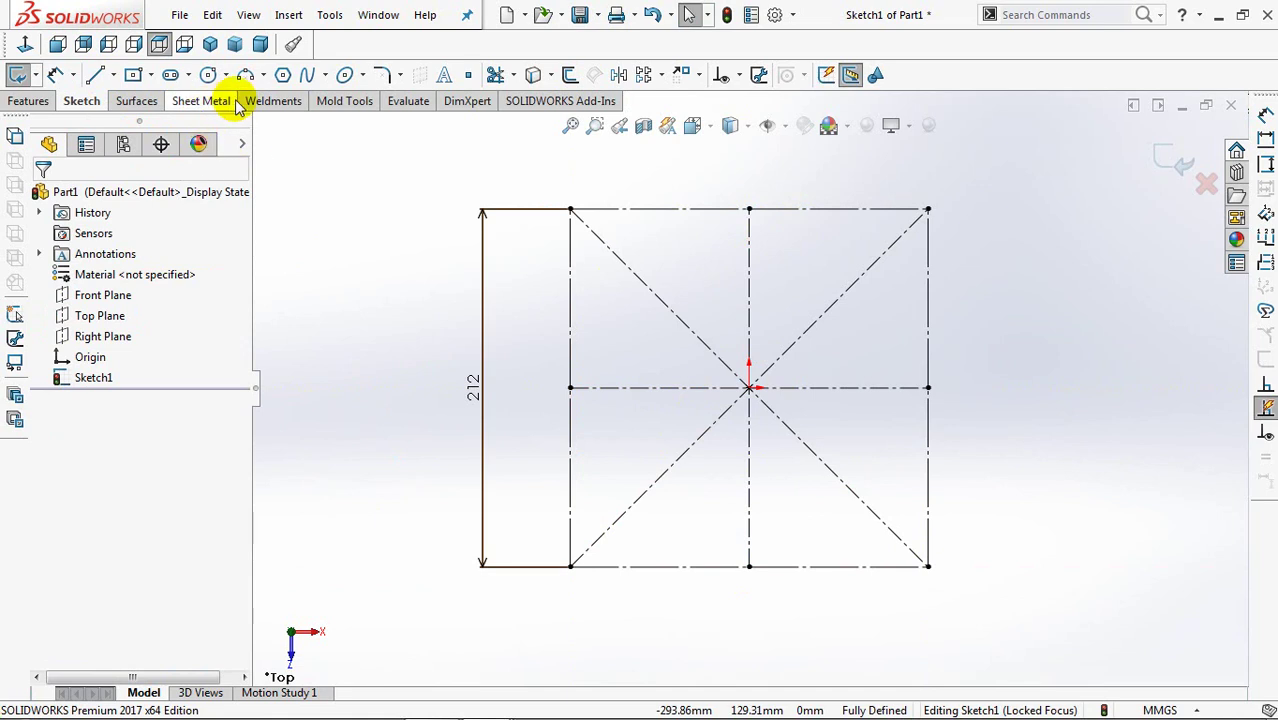
pyautogui.click(263, 75)
# Step: Draw a centre-point arc on the left side, centred on the horizontal centerline
pyautogui.click(300, 100)
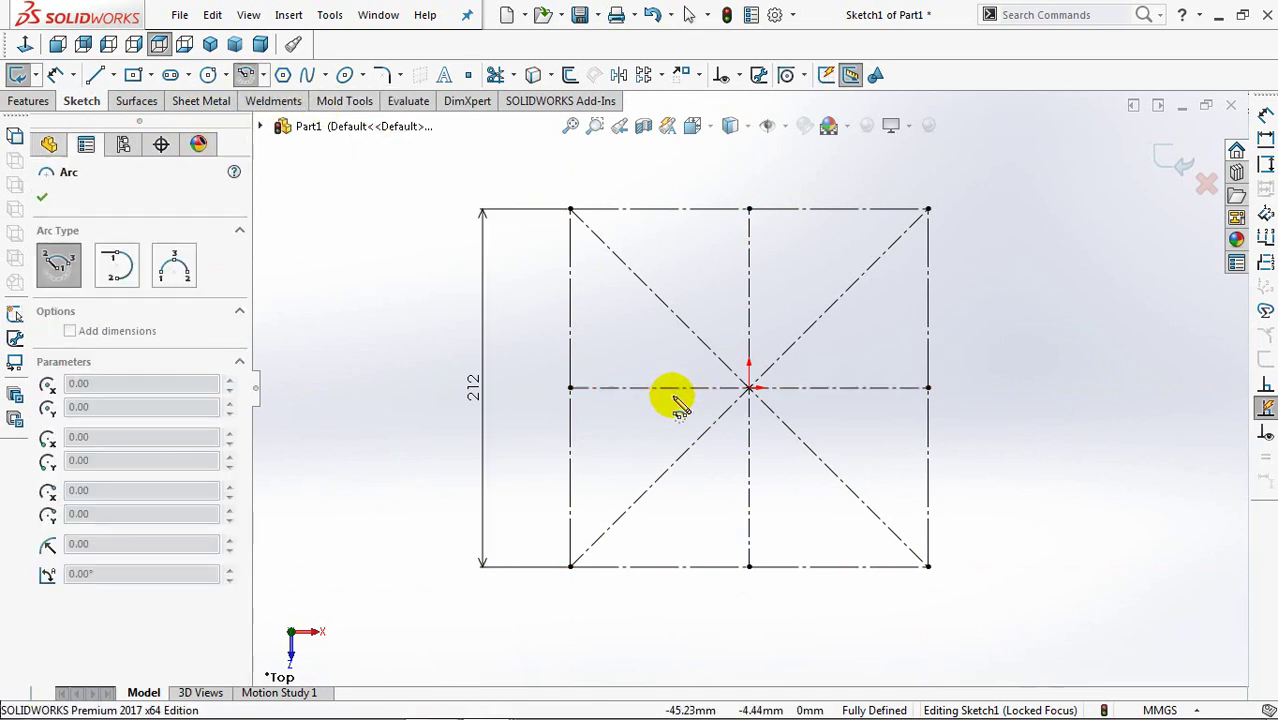
pyautogui.click(710, 388)
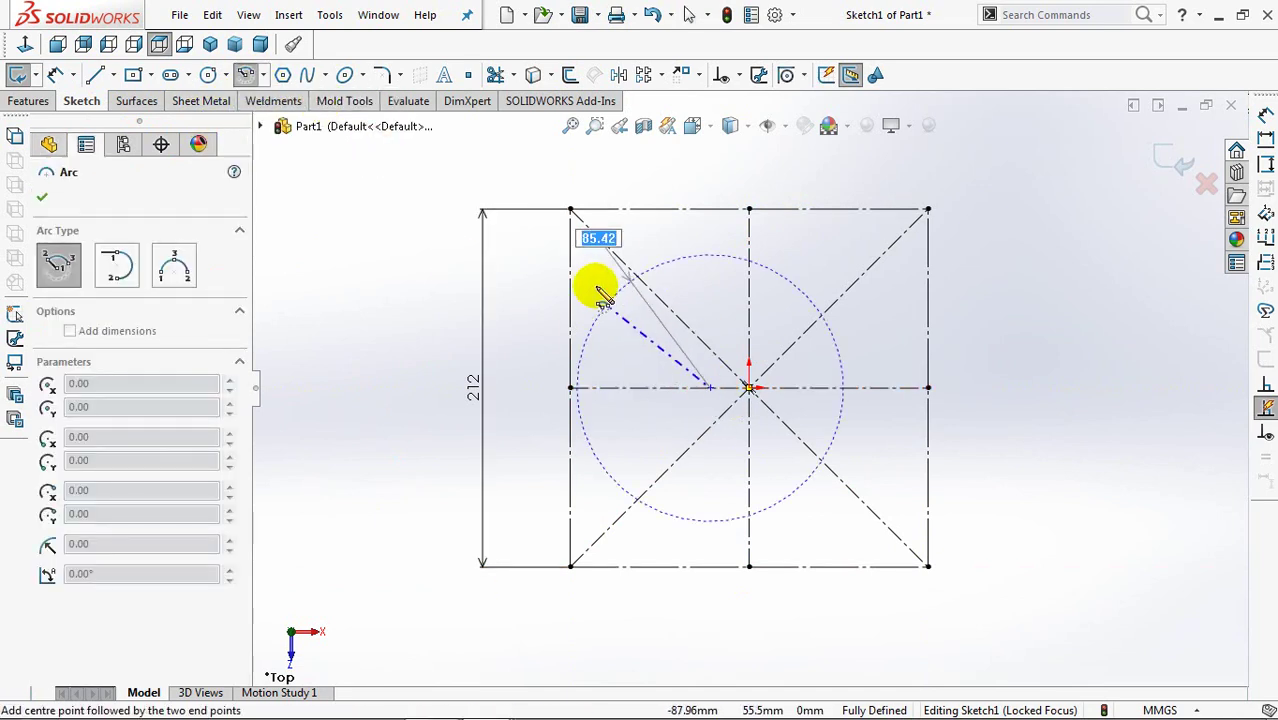
pyautogui.click(588, 263)
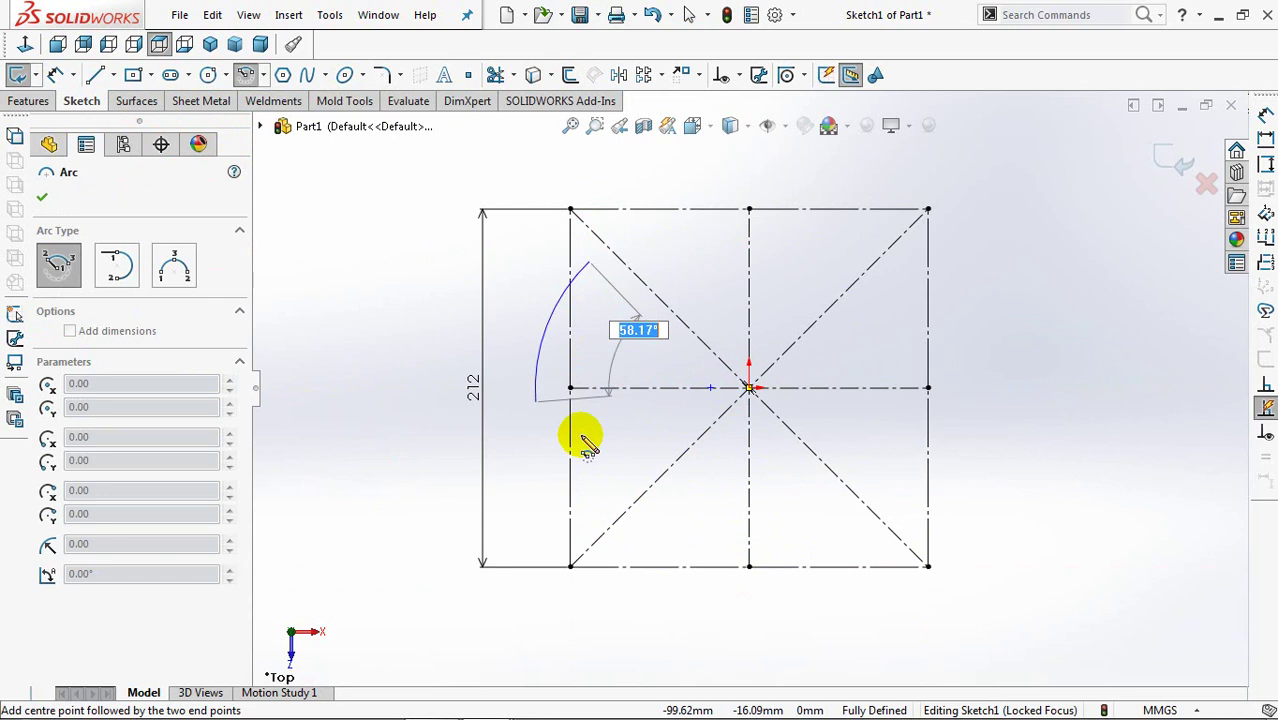
pyautogui.click(600, 518)
pyautogui.rightClick(620, 522)
pyautogui.click(630, 524)
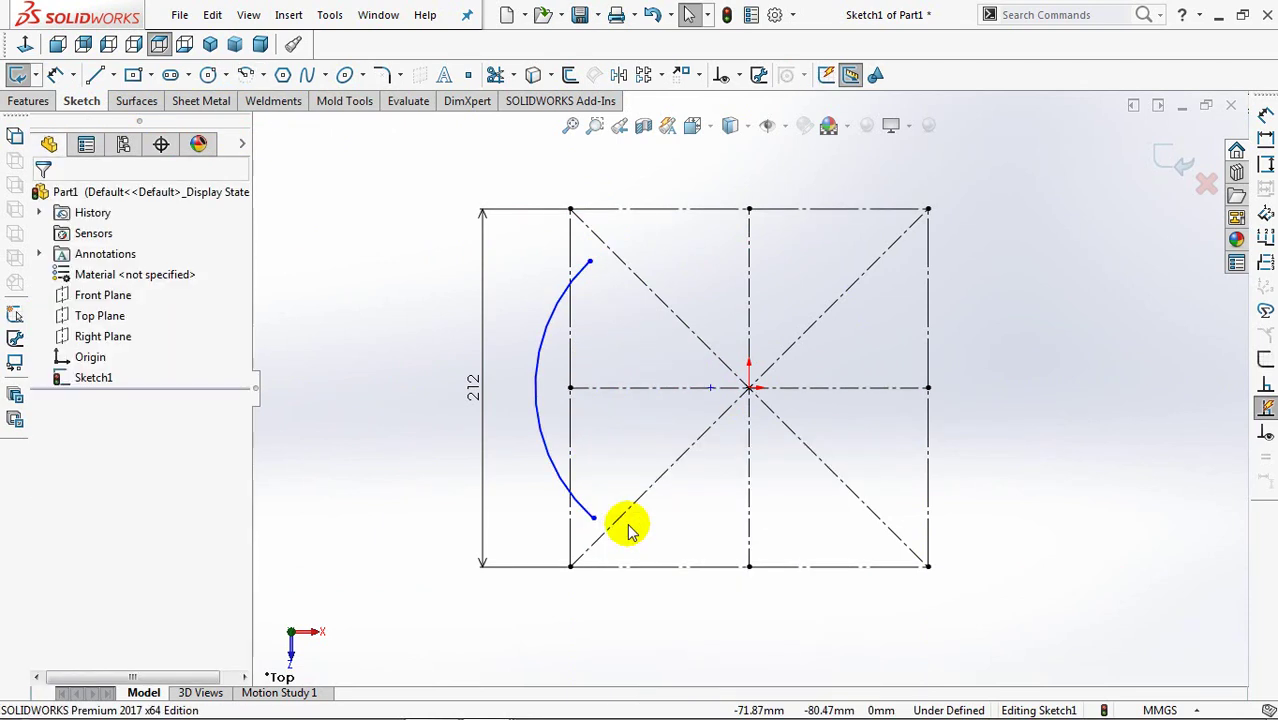
# Step: Make the arc touch the left edge midpoint with vertically aligned endpoints, then reshape it
pyautogui.click(731, 76)
pyautogui.click(735, 121)
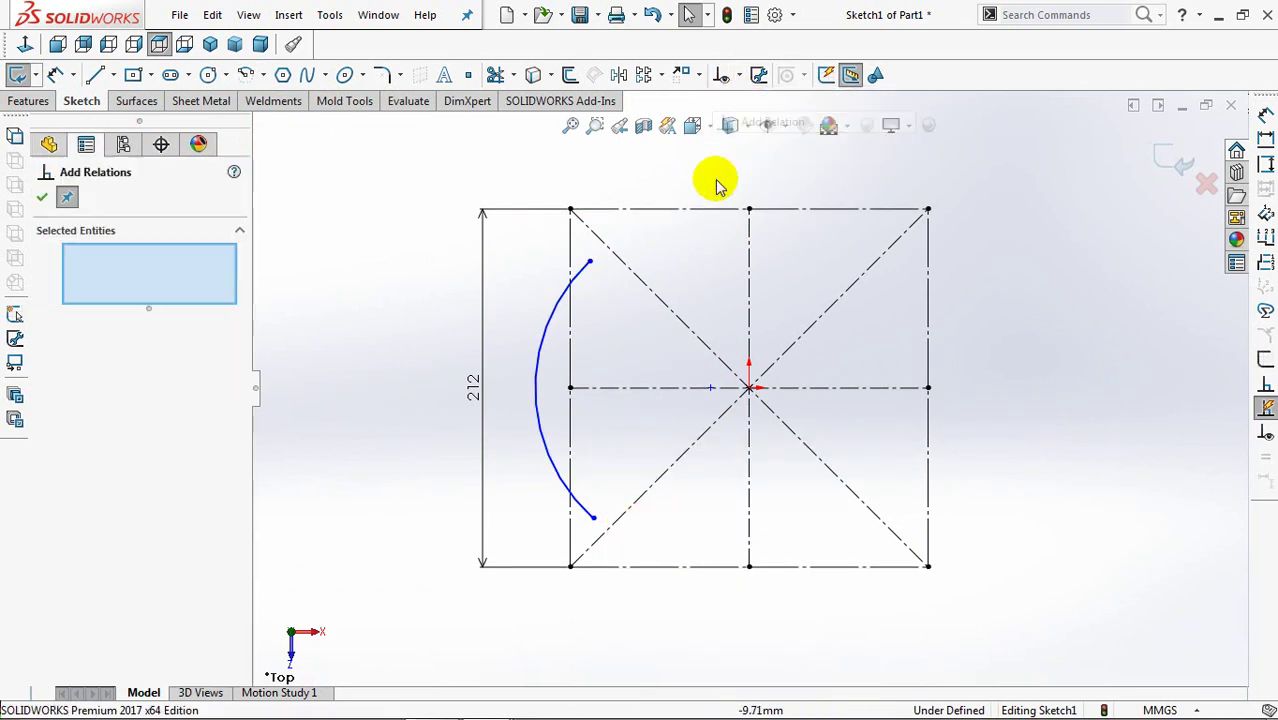
pyautogui.click(540, 370)
pyautogui.click(570, 388)
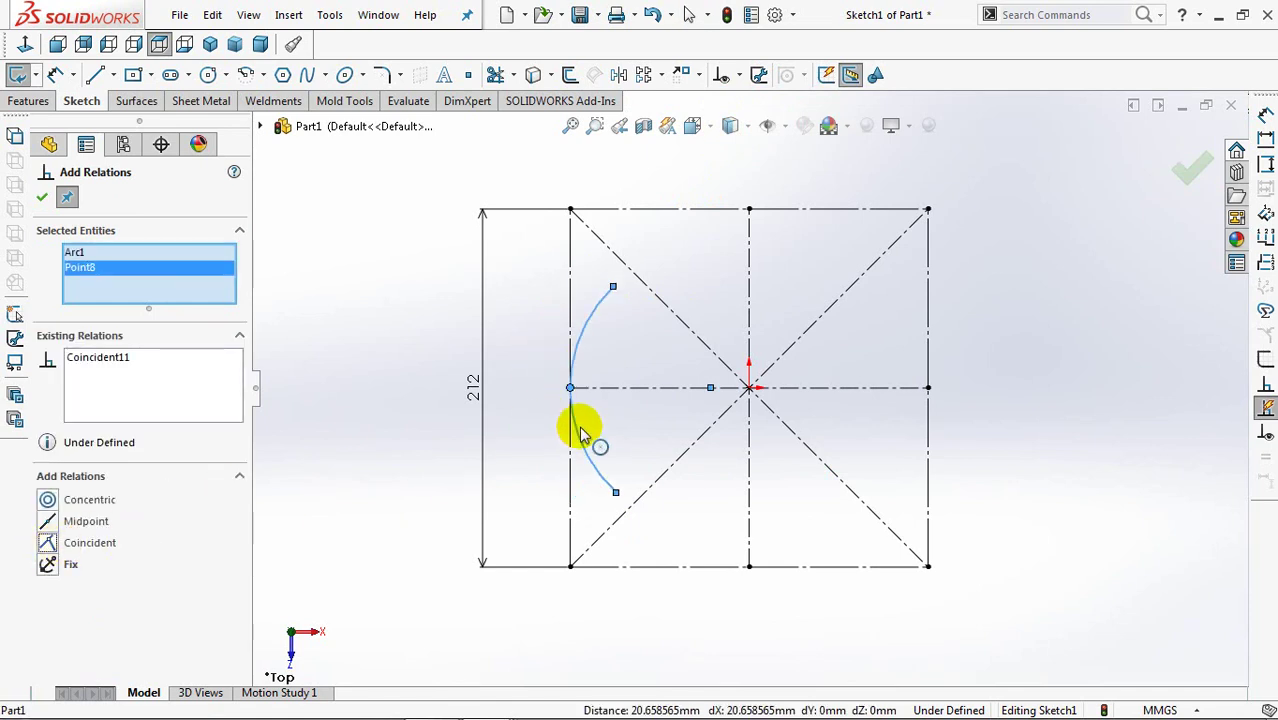
pyautogui.click(613, 288)
pyautogui.click(615, 492)
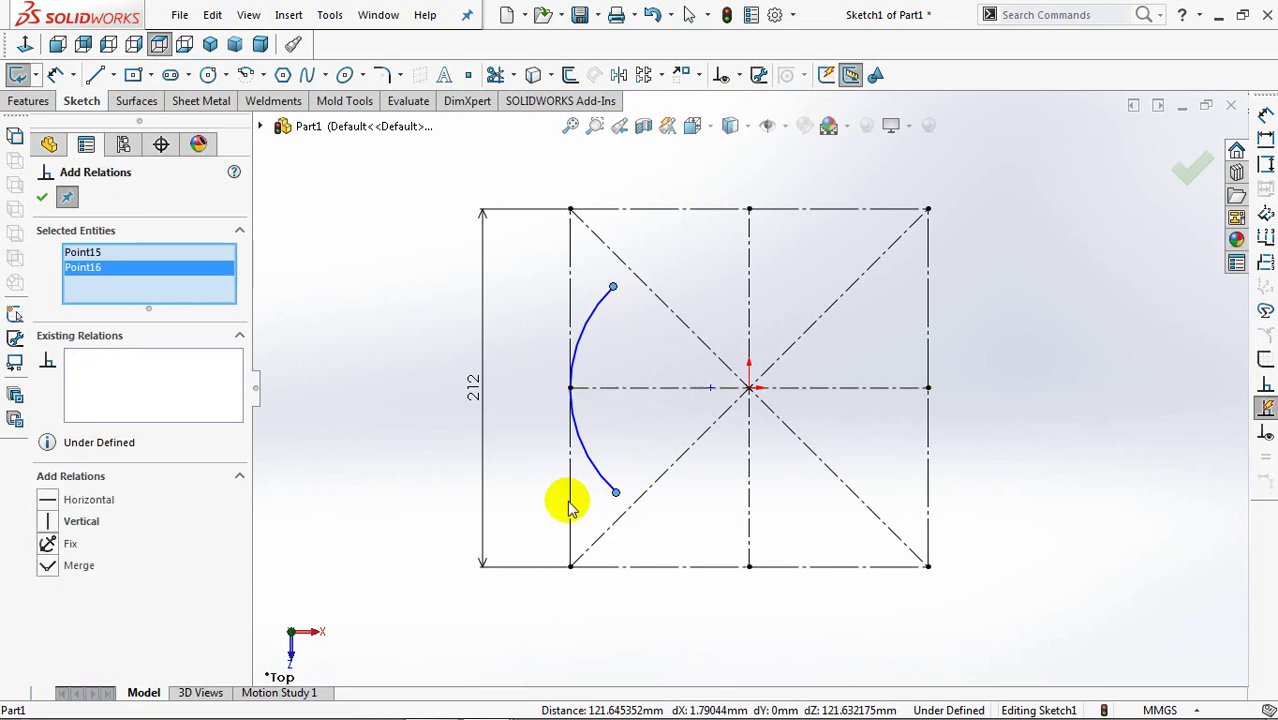
pyautogui.click(41, 197)
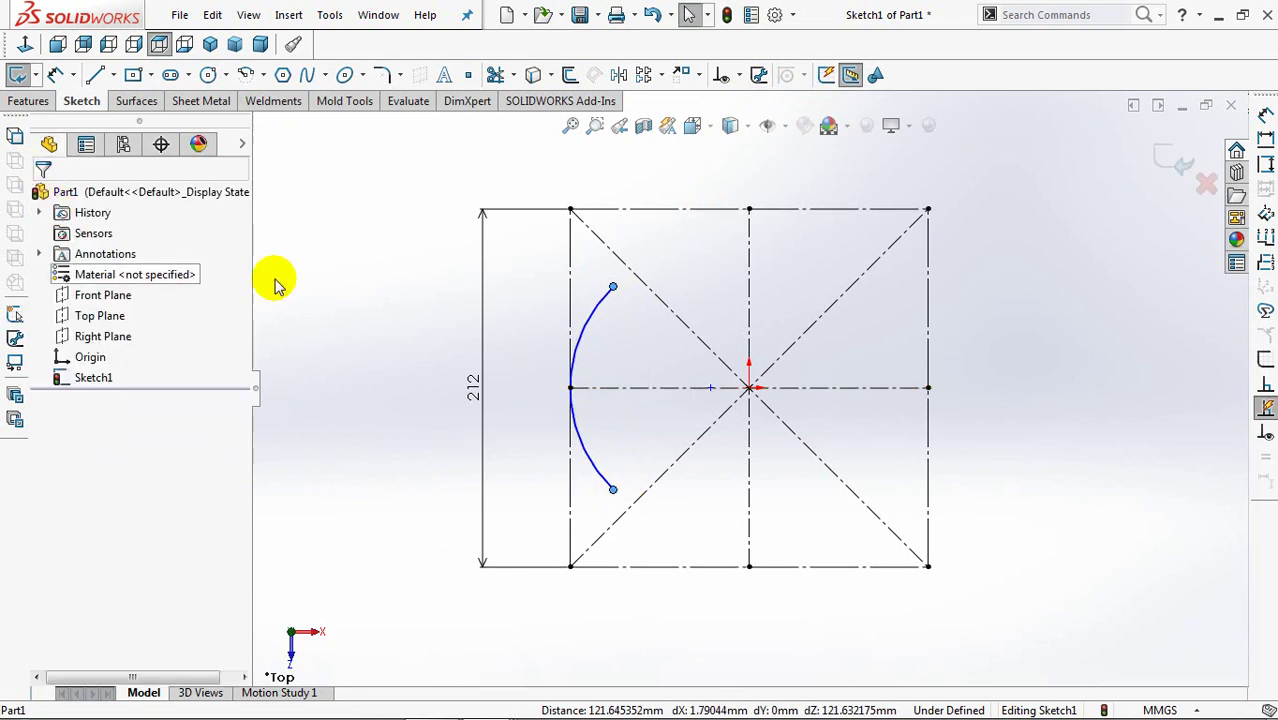
pyautogui.moveTo(613, 289); pyautogui.dragTo(598, 264)
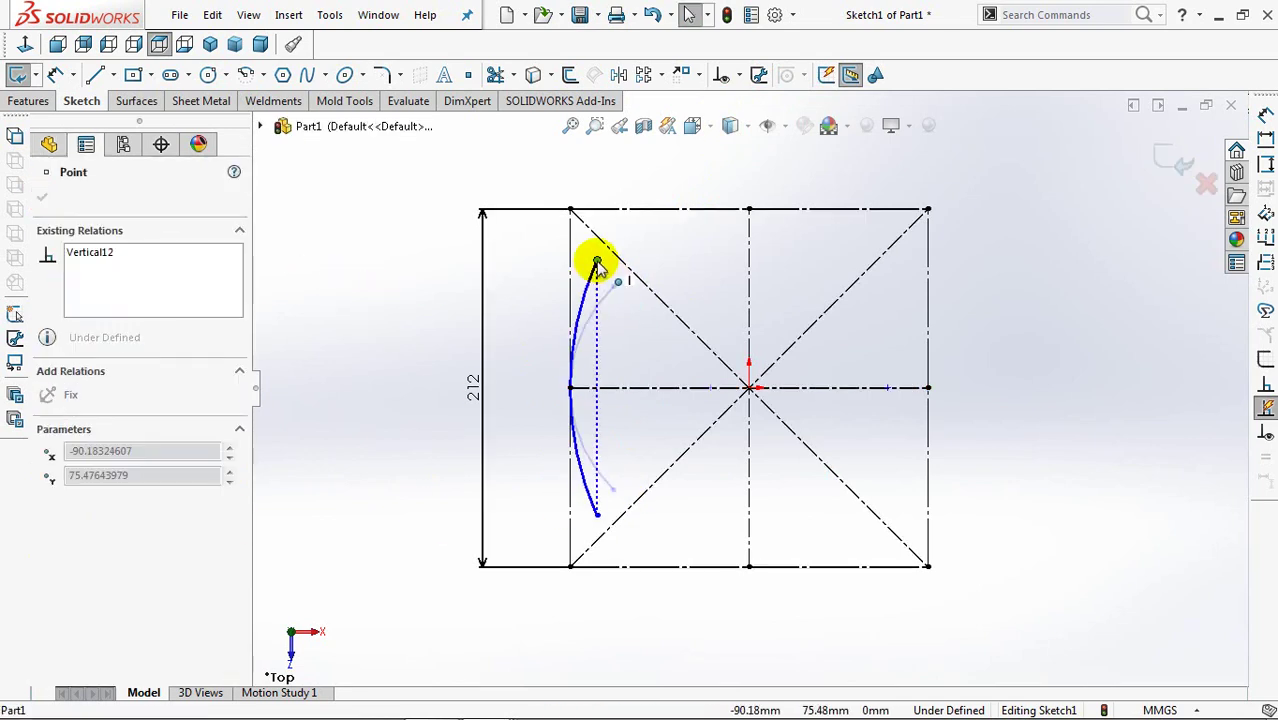
pyautogui.click(621, 336)
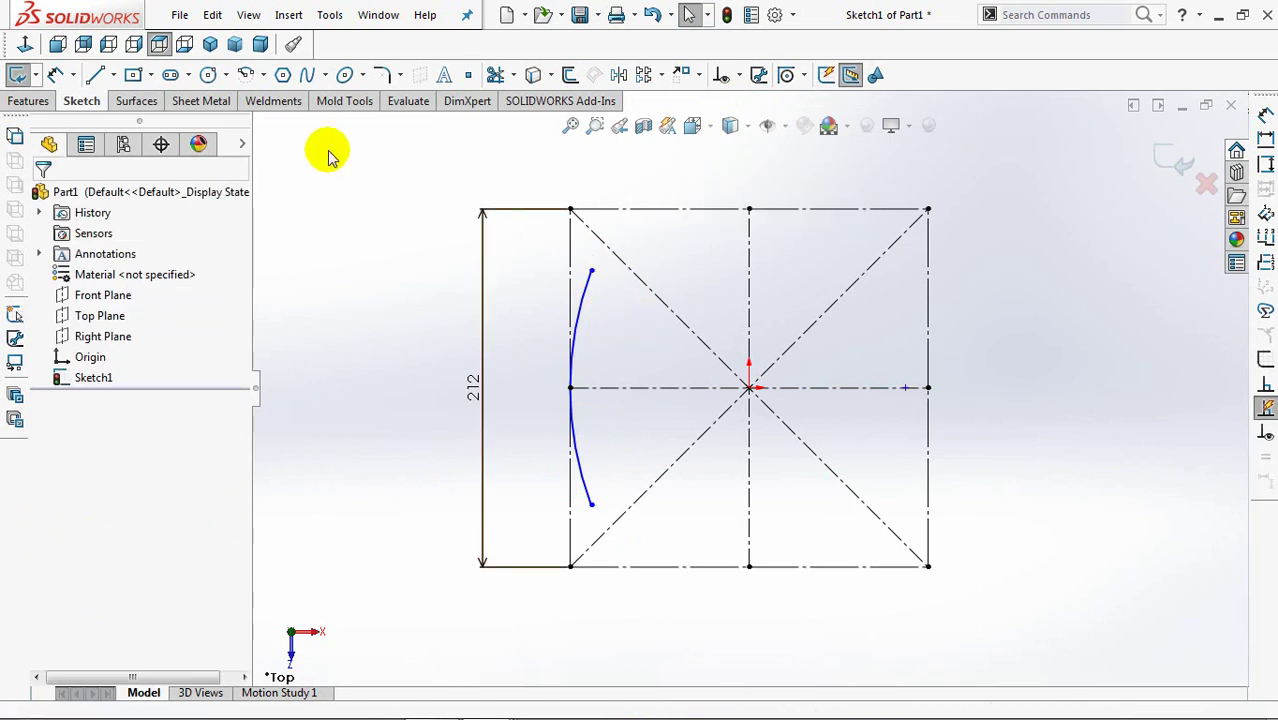
pyautogui.click(246, 74)
# Step: Draw a second arc from the first arc's upper end and relate the two arcs
pyautogui.click(650, 288)
pyautogui.click(593, 272)
pyautogui.click(639, 249)
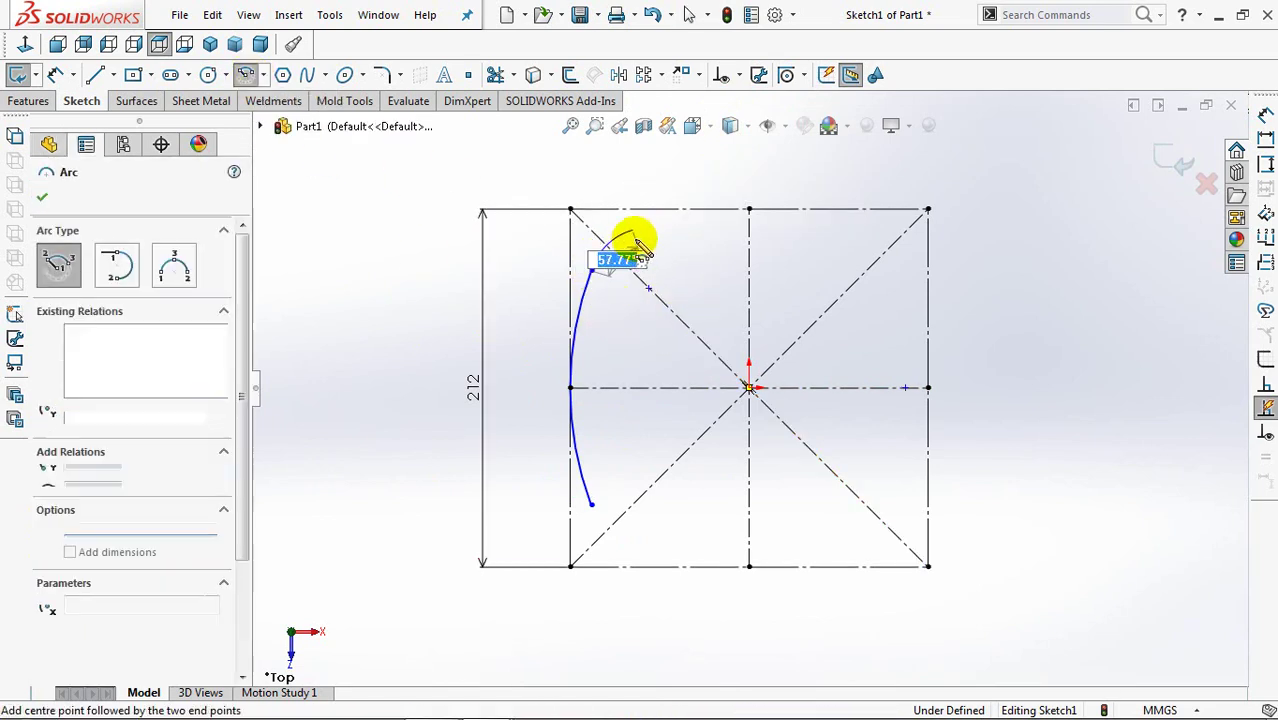
pyautogui.rightClick(640, 248)
pyautogui.click(682, 254)
pyautogui.click(730, 75)
pyautogui.click(772, 122)
pyautogui.click(586, 285)
pyautogui.click(598, 262)
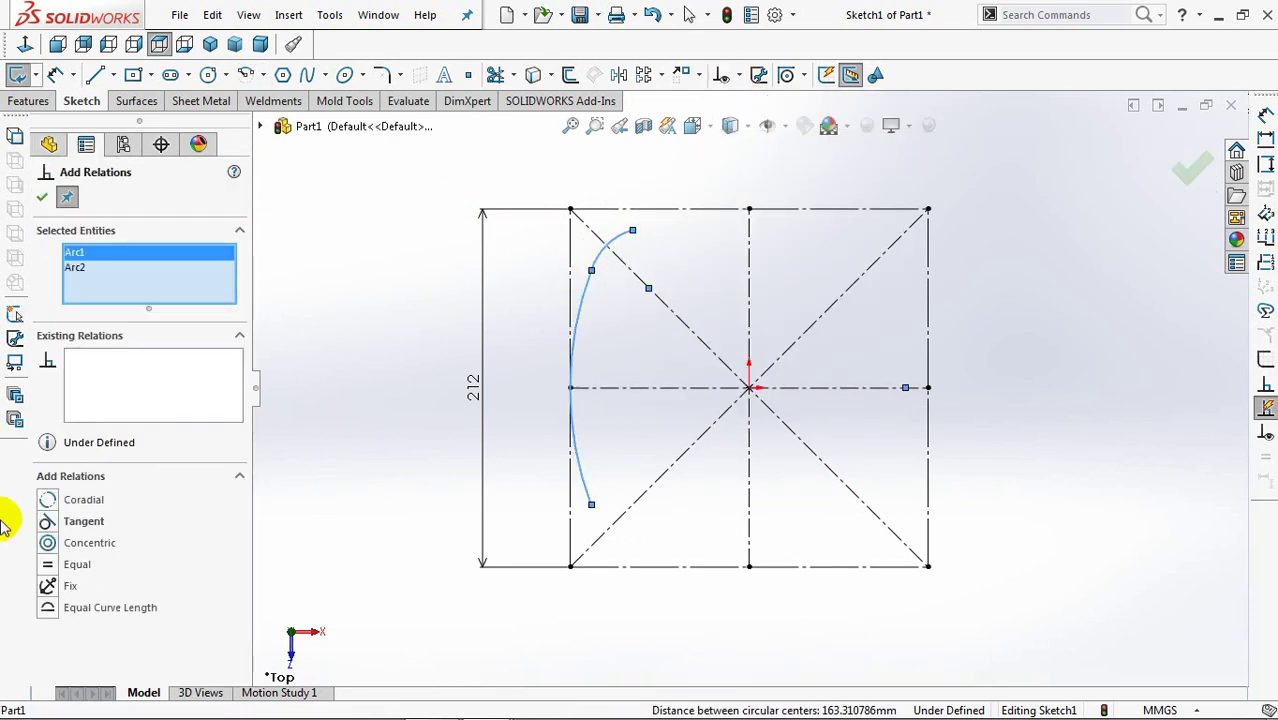
pyautogui.click(65, 202)
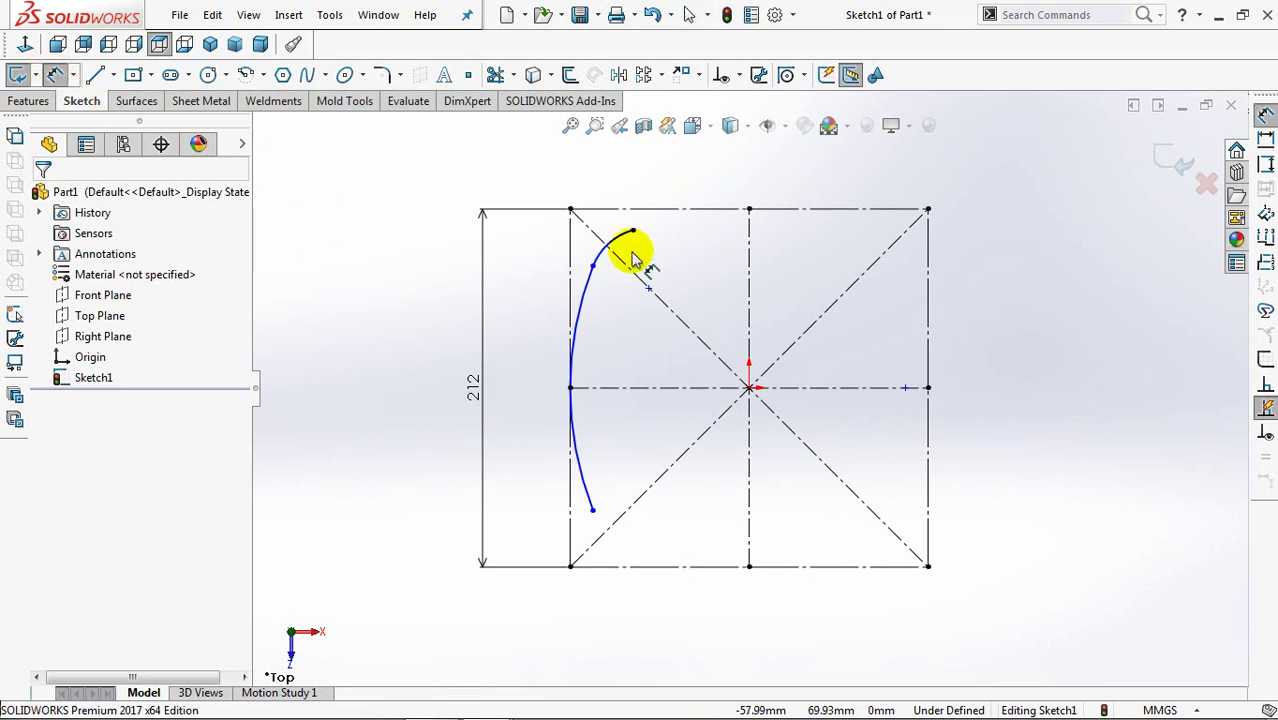
# Step: Dimension the corner diagonal to the arc's farthest point at 235 mm
pyautogui.moveTo(617, 250); pyautogui.dragTo(790, 342)
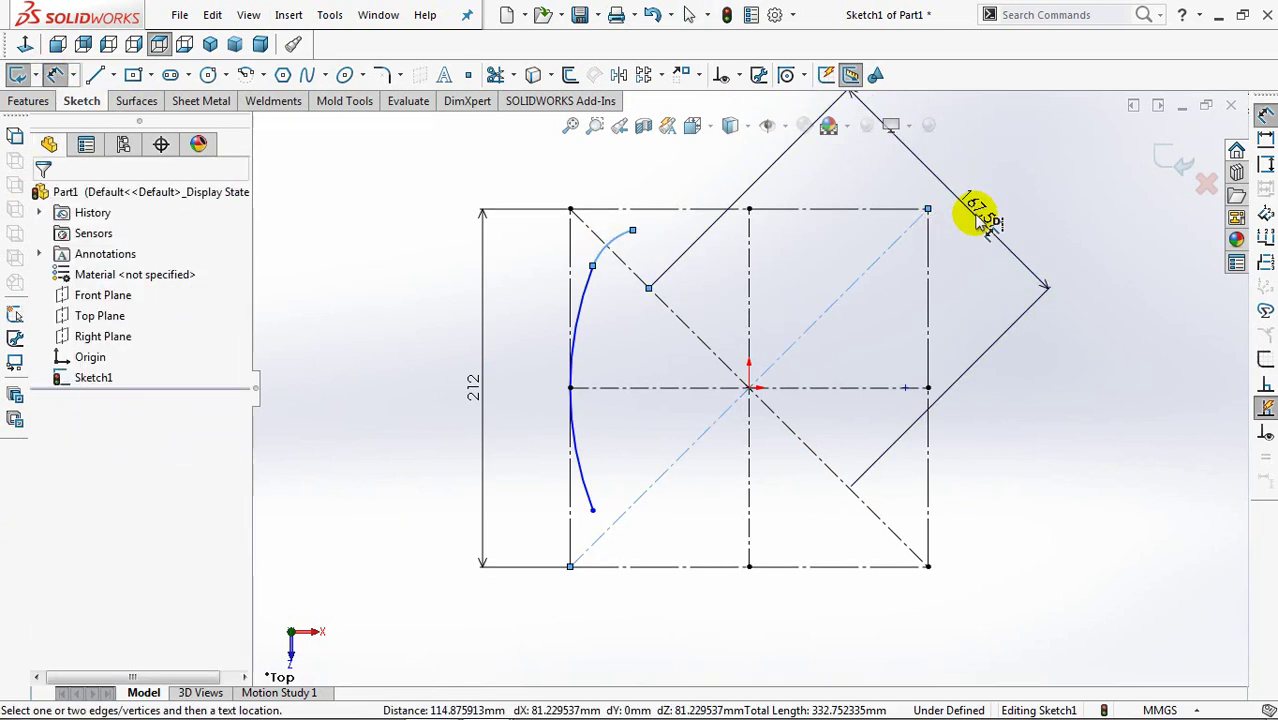
pyautogui.click(982, 212)
pyautogui.click(897, 208)
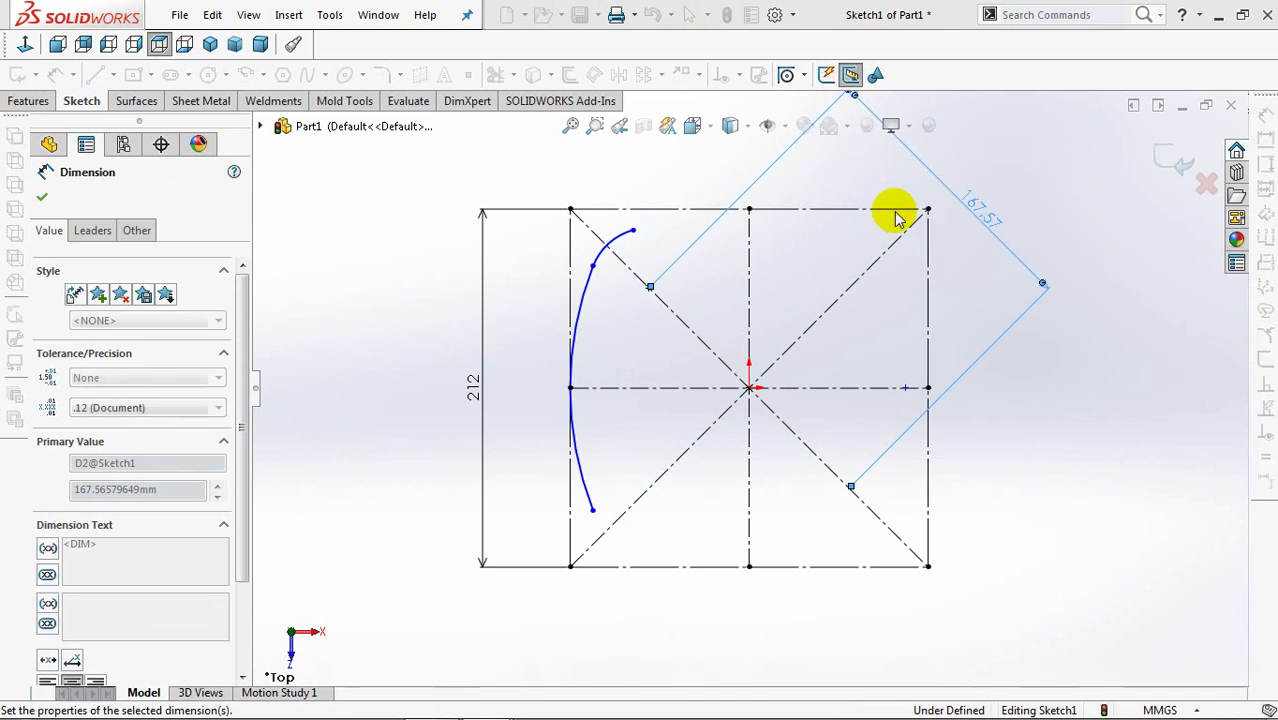
pyautogui.click(92, 230)
pyautogui.scroll(-3, 240, 316)
pyautogui.click(177, 647)
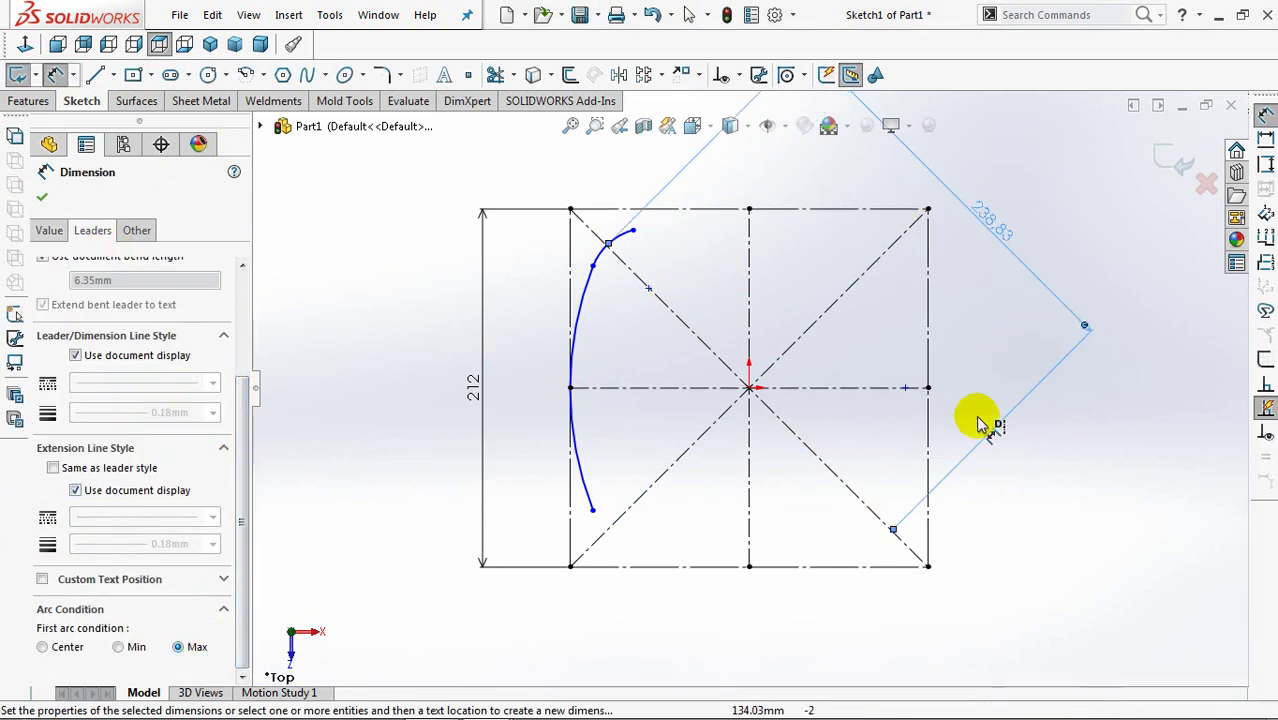
pyautogui.doubleClick(988, 222)
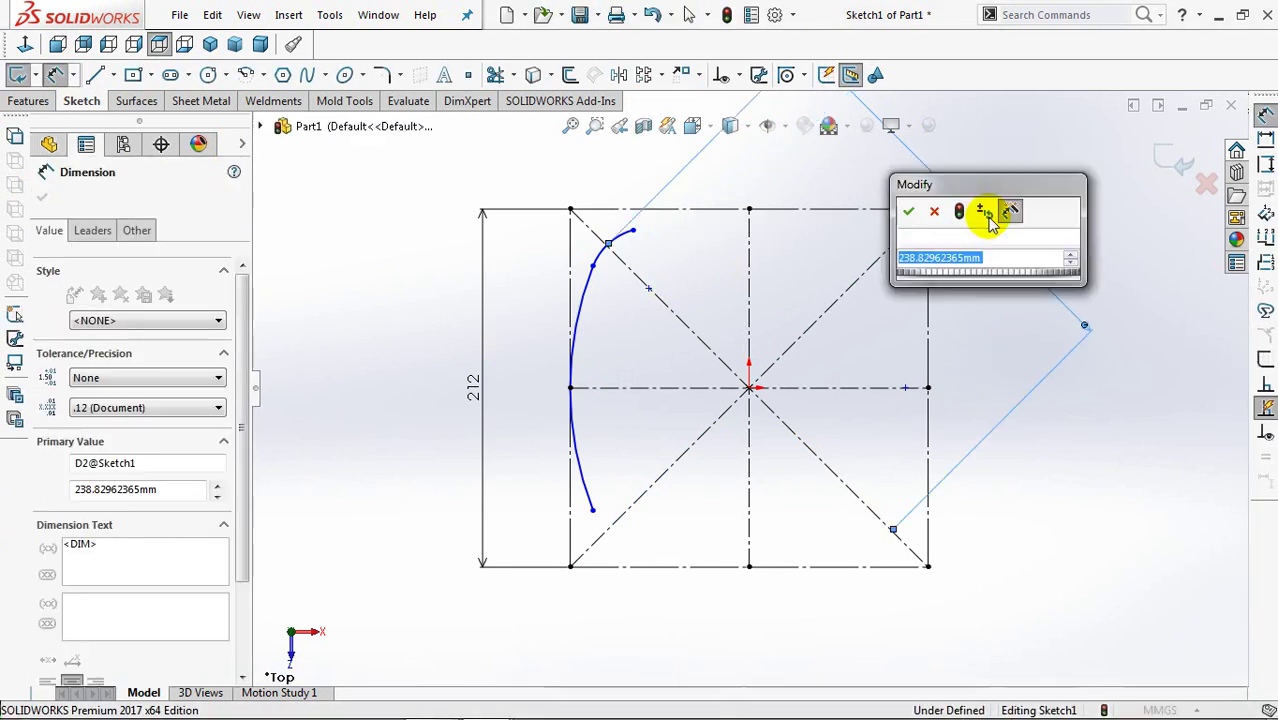
pyautogui.write('235')
pyautogui.click(907, 211)
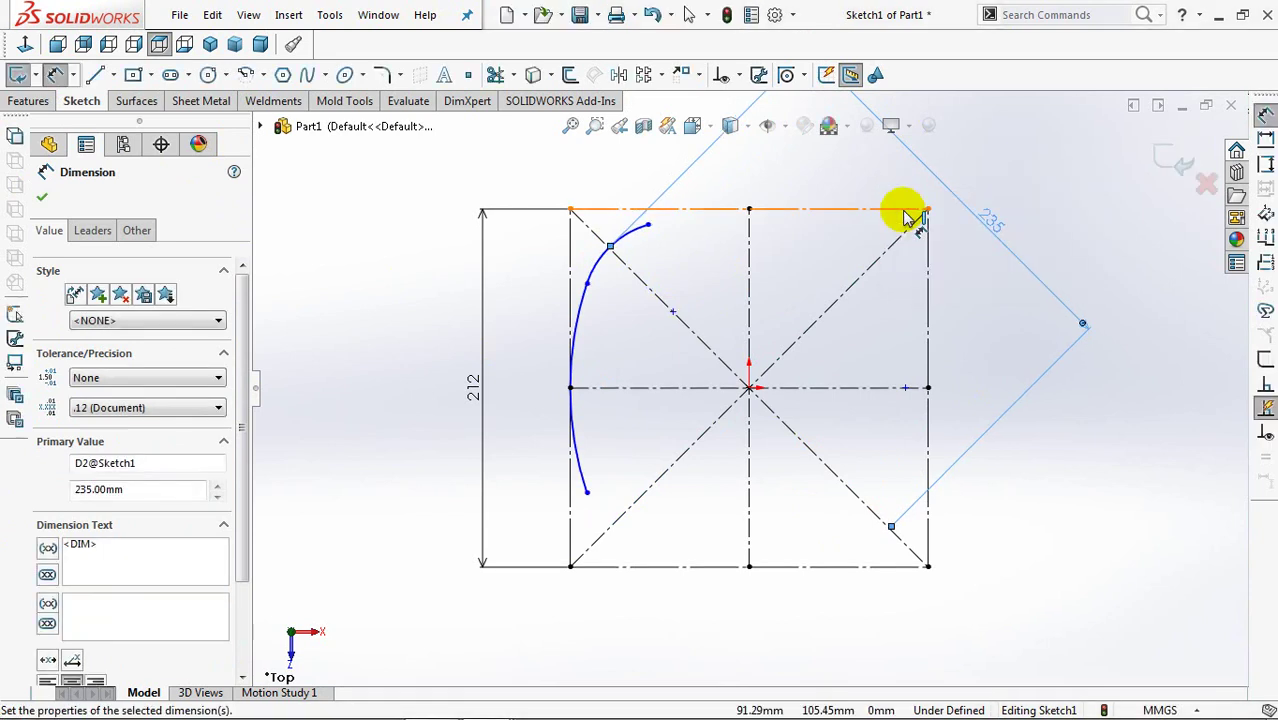
pyautogui.click(1048, 210)
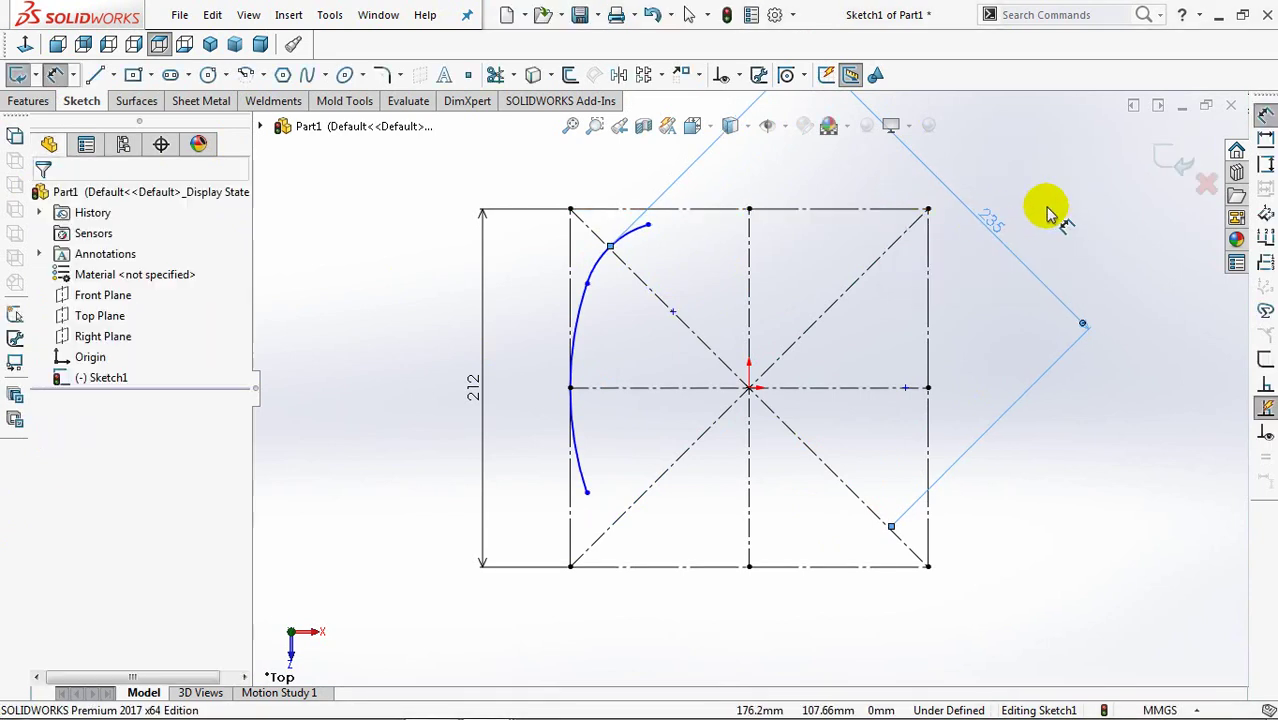
pyautogui.click(614, 74)
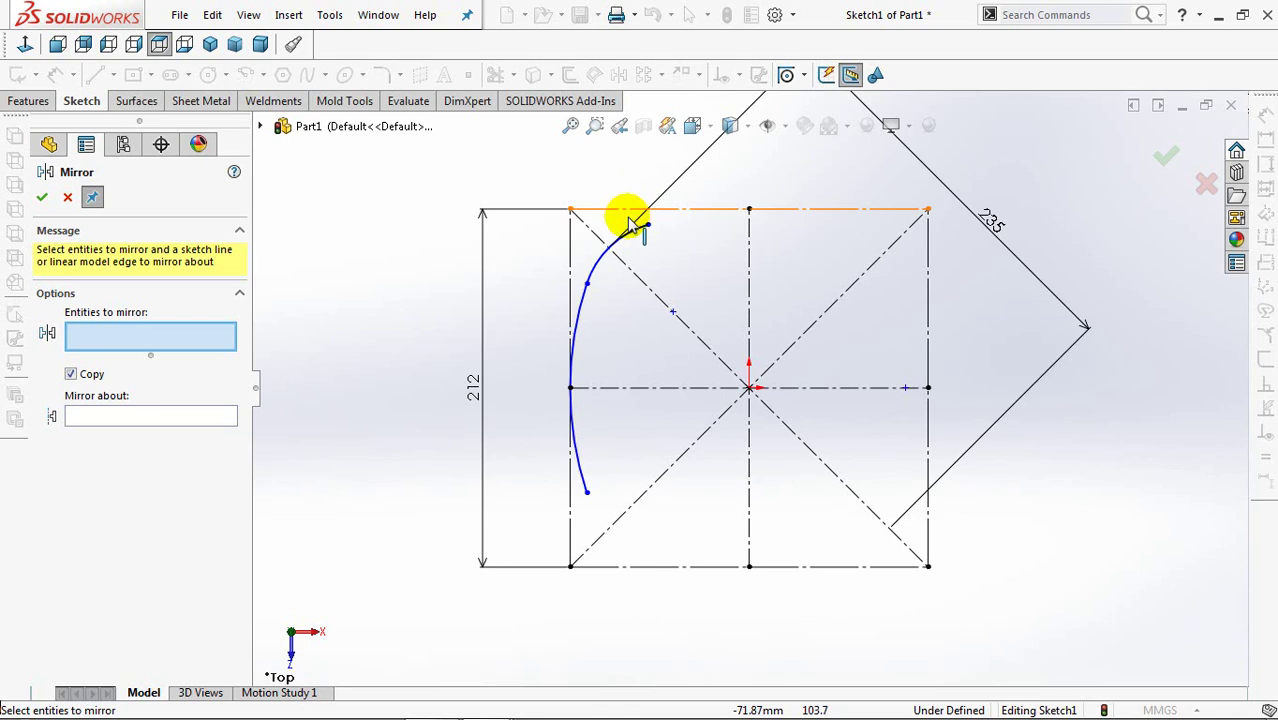
# Step: Mirror the left arc across the diagonal so it continues along the top
pyautogui.rightClick(590, 314)
pyautogui.click(657, 298)
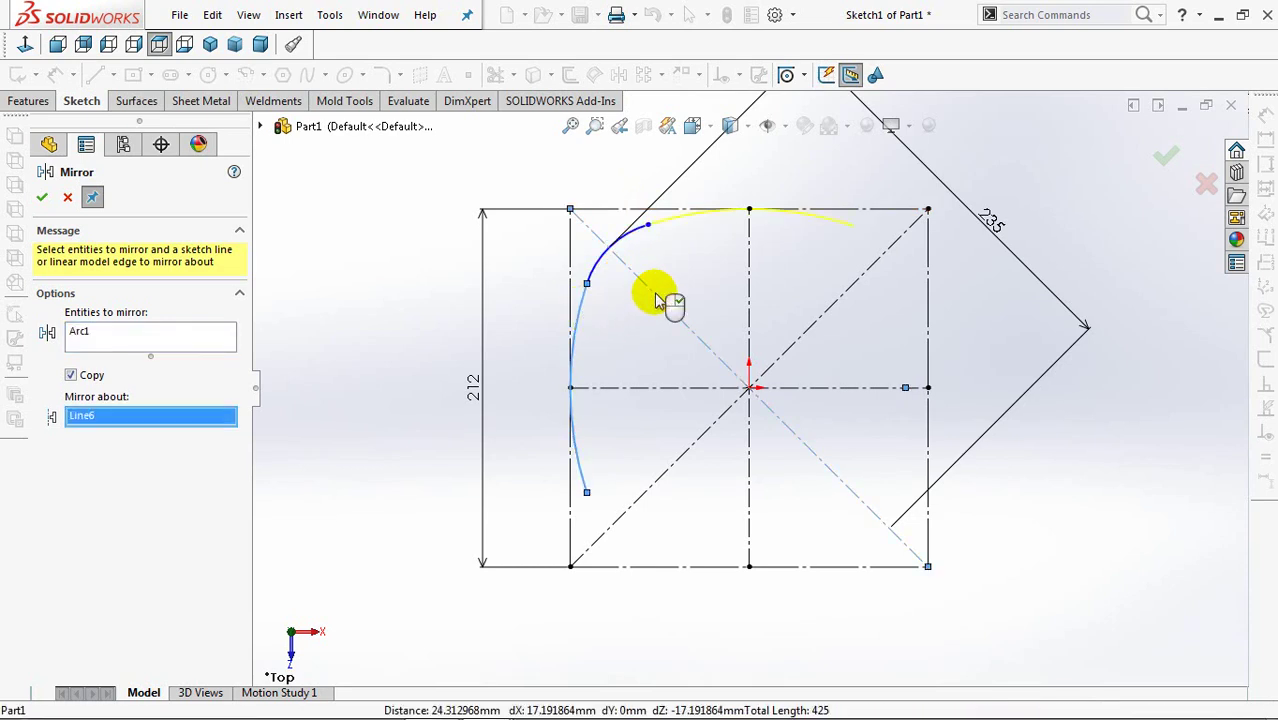
pyautogui.rightClick(634, 312)
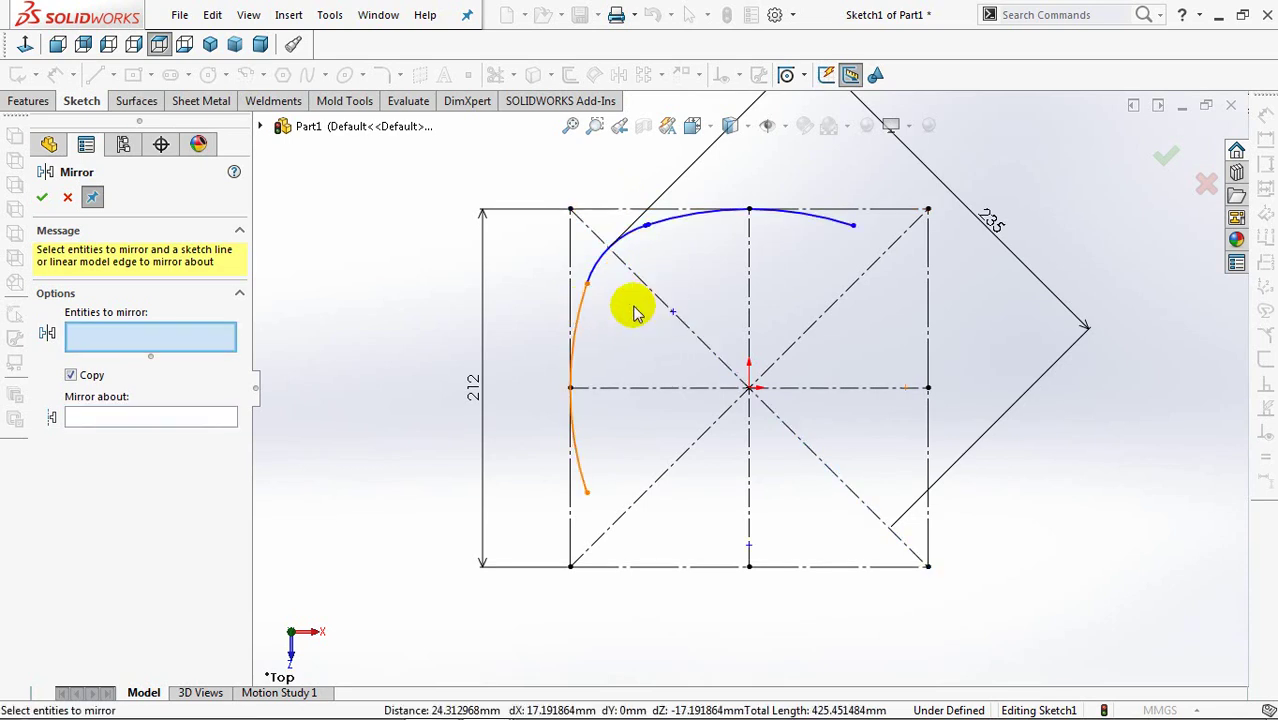
pyautogui.click(67, 200)
pyautogui.scroll(-2, 645, 337)
pyautogui.scroll(-2, 650, 257)
pyautogui.scroll(-2, 522, 263)
pyautogui.scroll(-2, 643, 374)
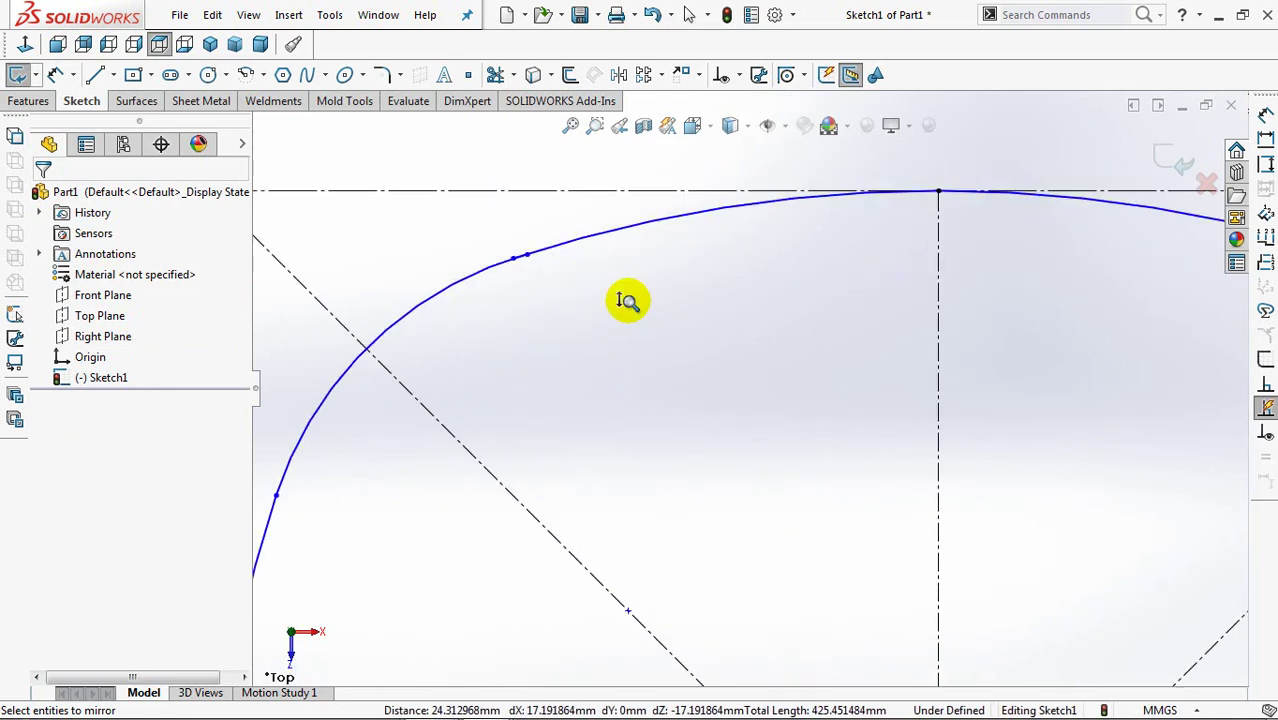
pyautogui.scroll(-1, 622, 297)
pyautogui.scroll(2, 625, 298)
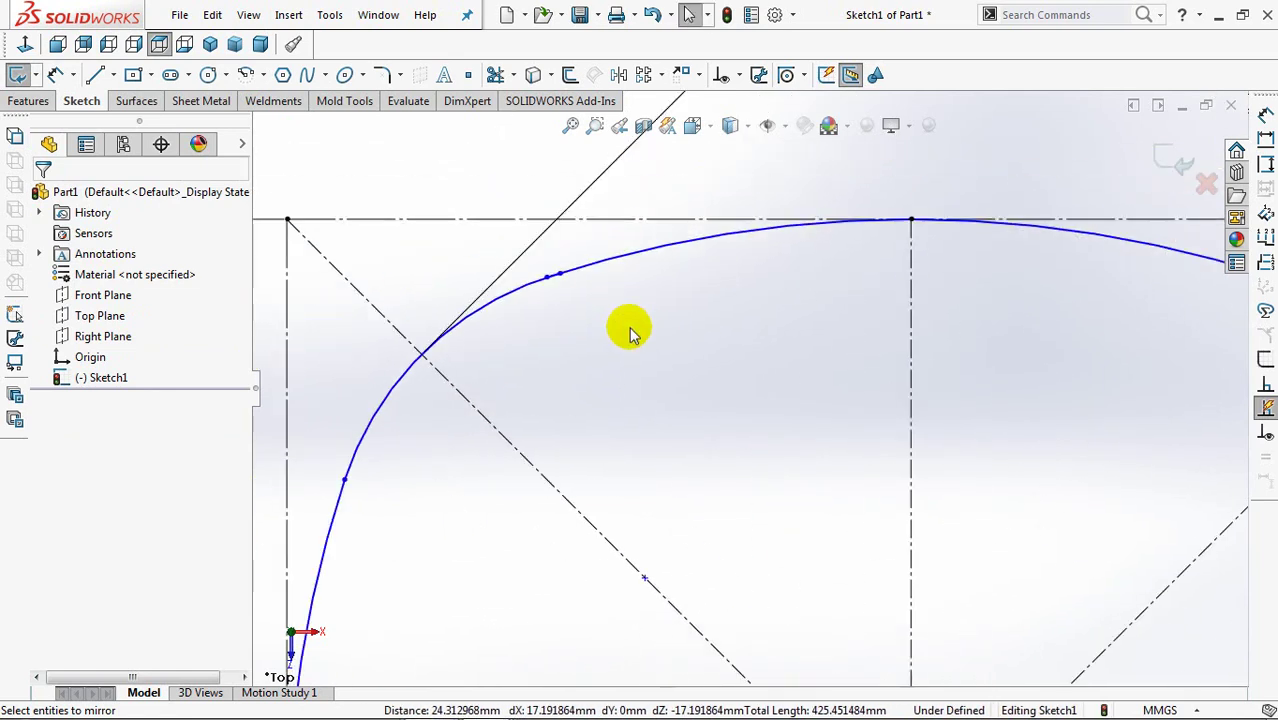
pyautogui.scroll(-2, 556, 265)
pyautogui.scroll(-2, 502, 257)
pyautogui.scroll(2, 722, 362)
pyautogui.scroll(-2, 706, 268)
pyautogui.scroll(1, 706, 268)
# Step: Trim away the overlapping portions of the two corner arcs
pyautogui.click(496, 75)
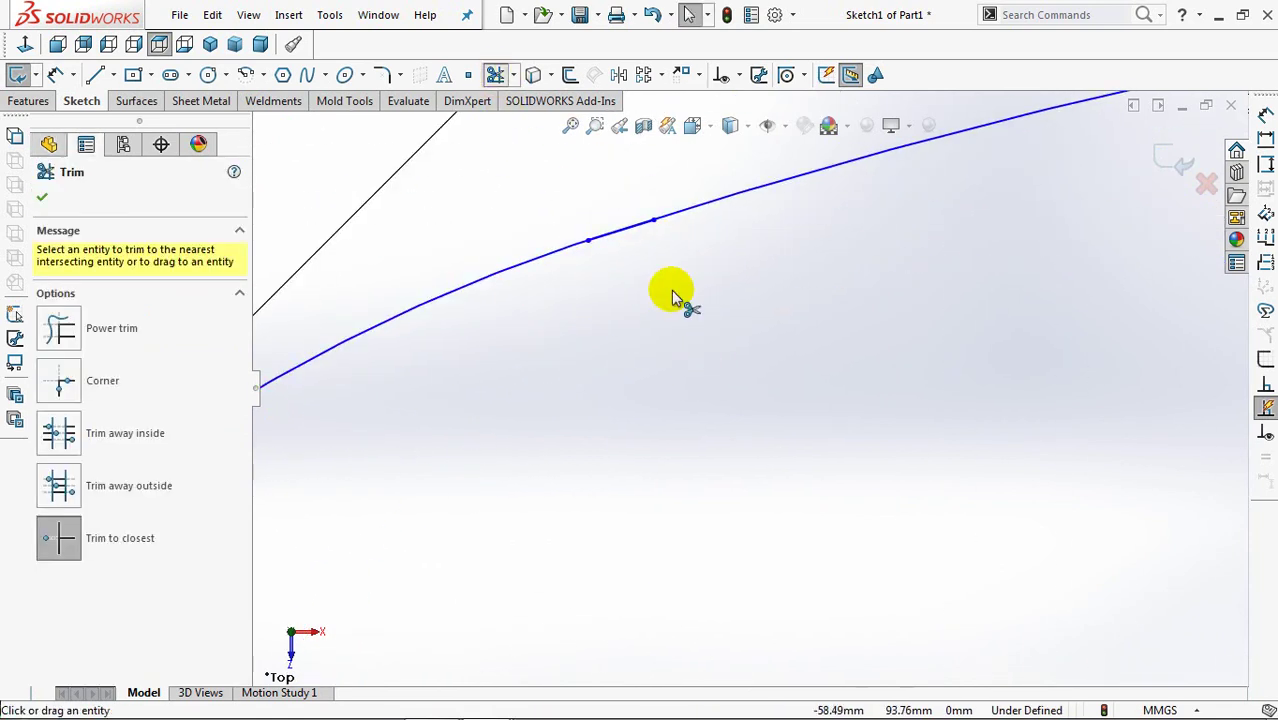
pyautogui.scroll(3, 643, 262)
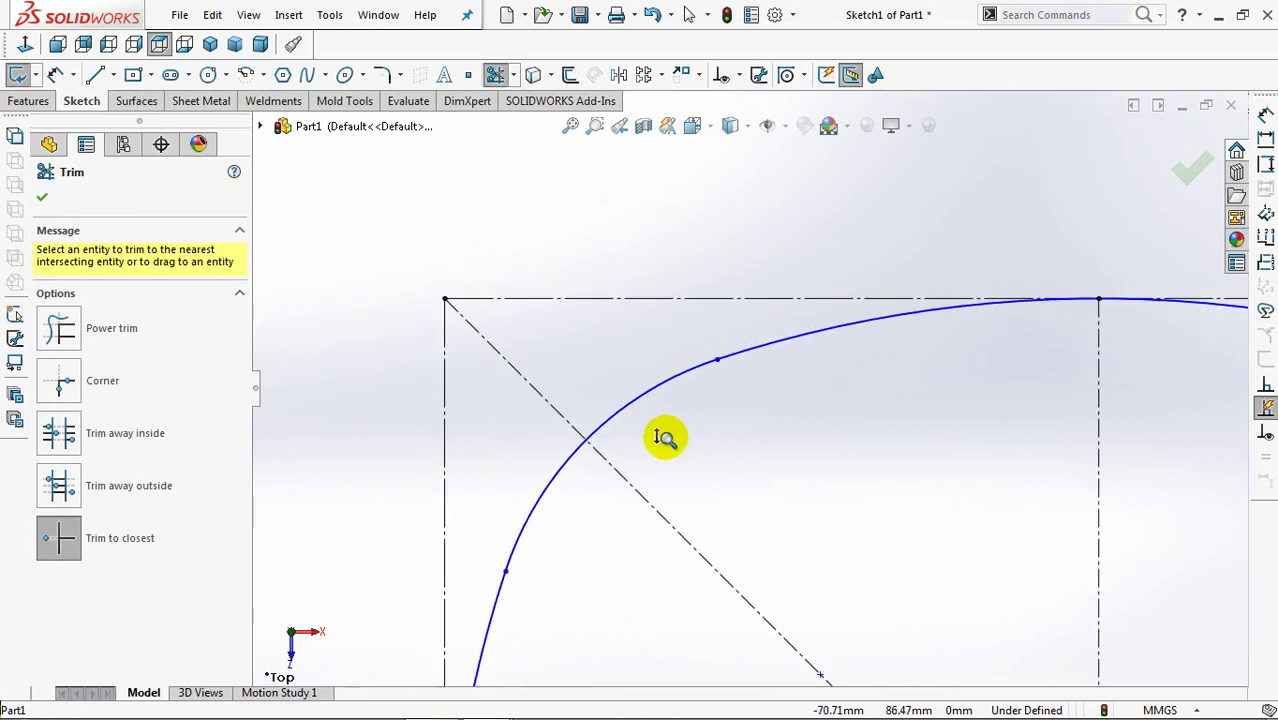
pyautogui.scroll(1, 662, 434)
pyautogui.keyDown('ctrl'); pyautogui.moveTo(693, 504); pyautogui.dragTo(627, 298, button='middle'); pyautogui.keyUp('ctrl')
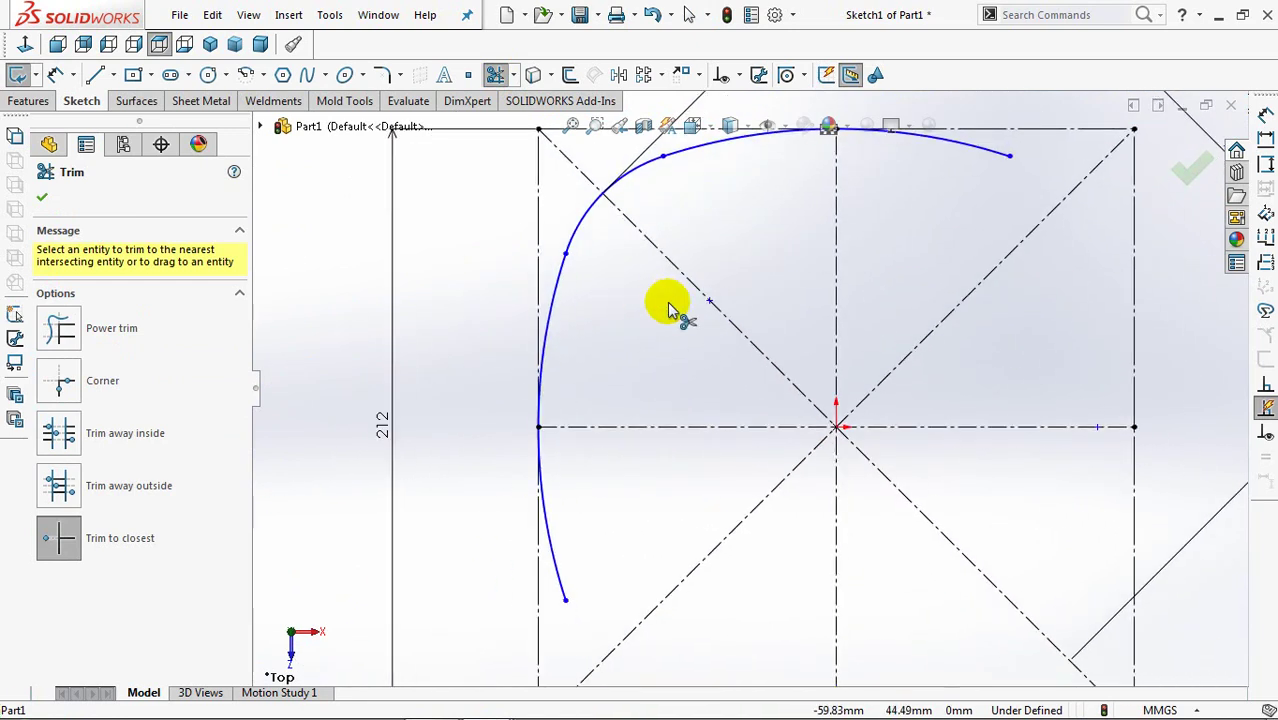
pyautogui.scroll(2, 670, 310)
pyautogui.click(42, 197)
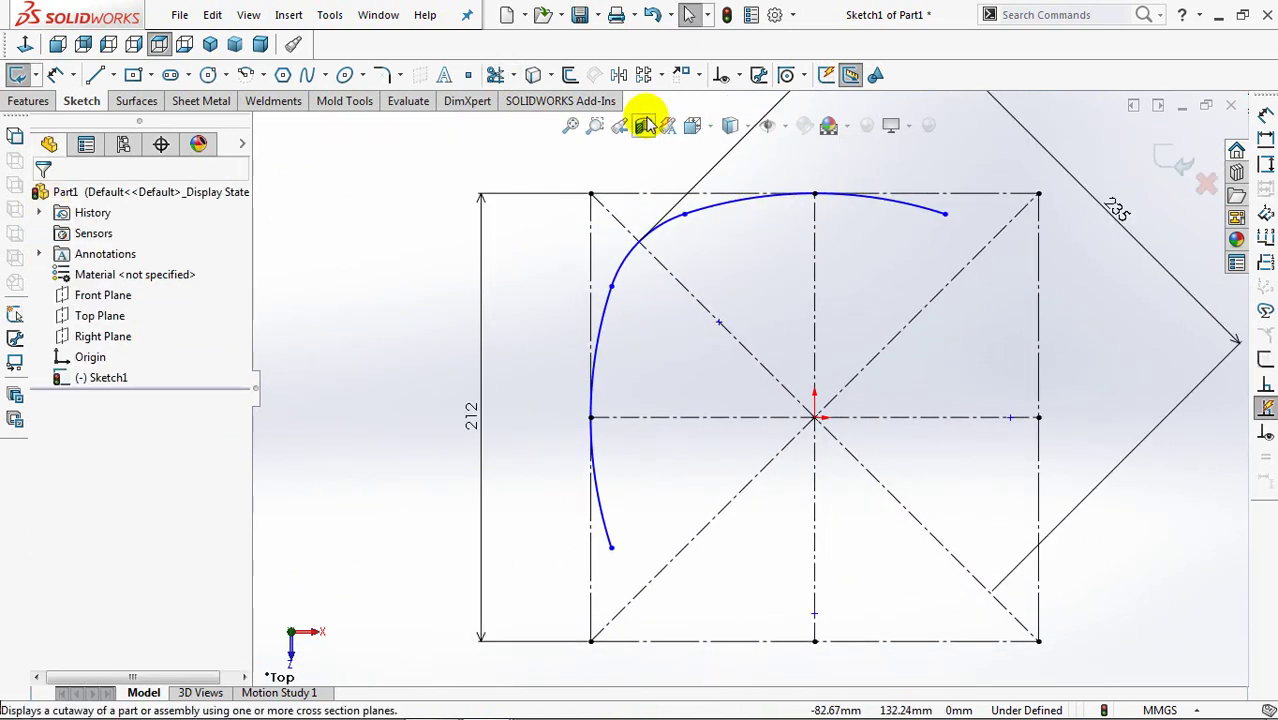
# Step: Mirror the three arcs across the other diagonal
pyautogui.click(618, 75)
pyautogui.click(594, 328)
pyautogui.click(628, 257)
pyautogui.click(713, 210)
pyautogui.click(895, 343)
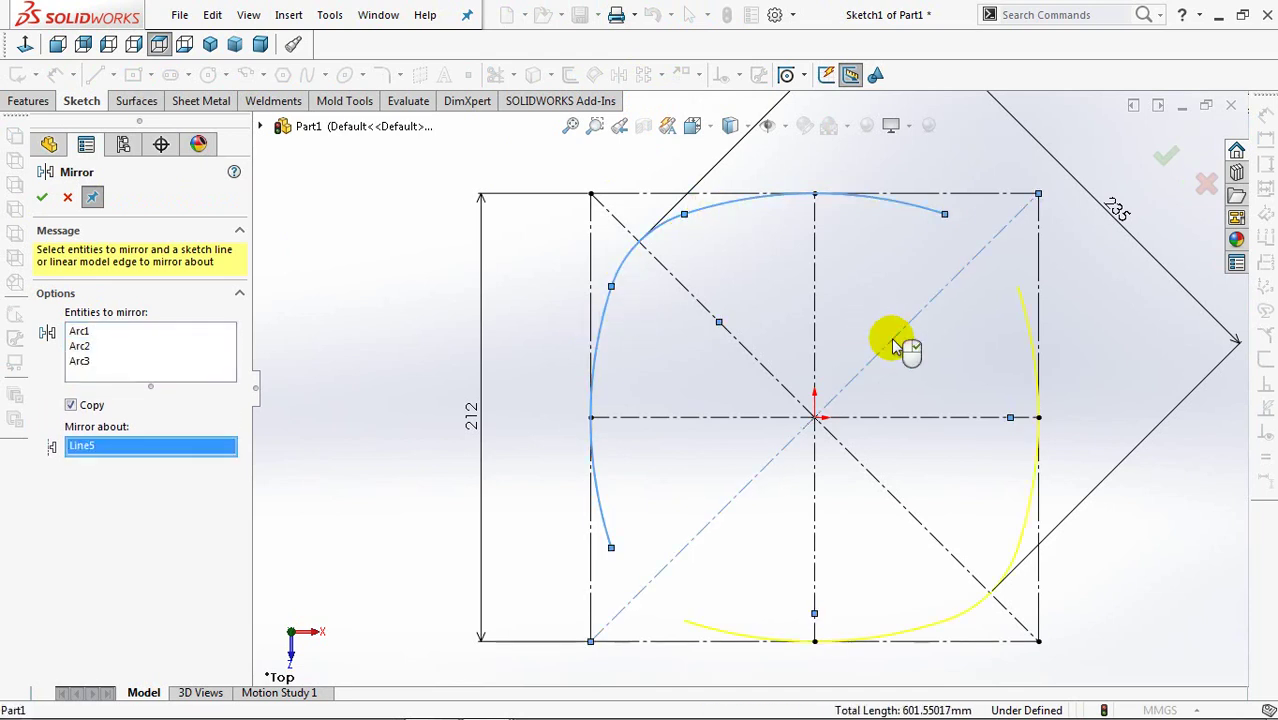
pyautogui.rightClick(895, 343)
# Step: Mirror the remaining corner arcs about the vertical centerline to close the outline
pyautogui.click(618, 272)
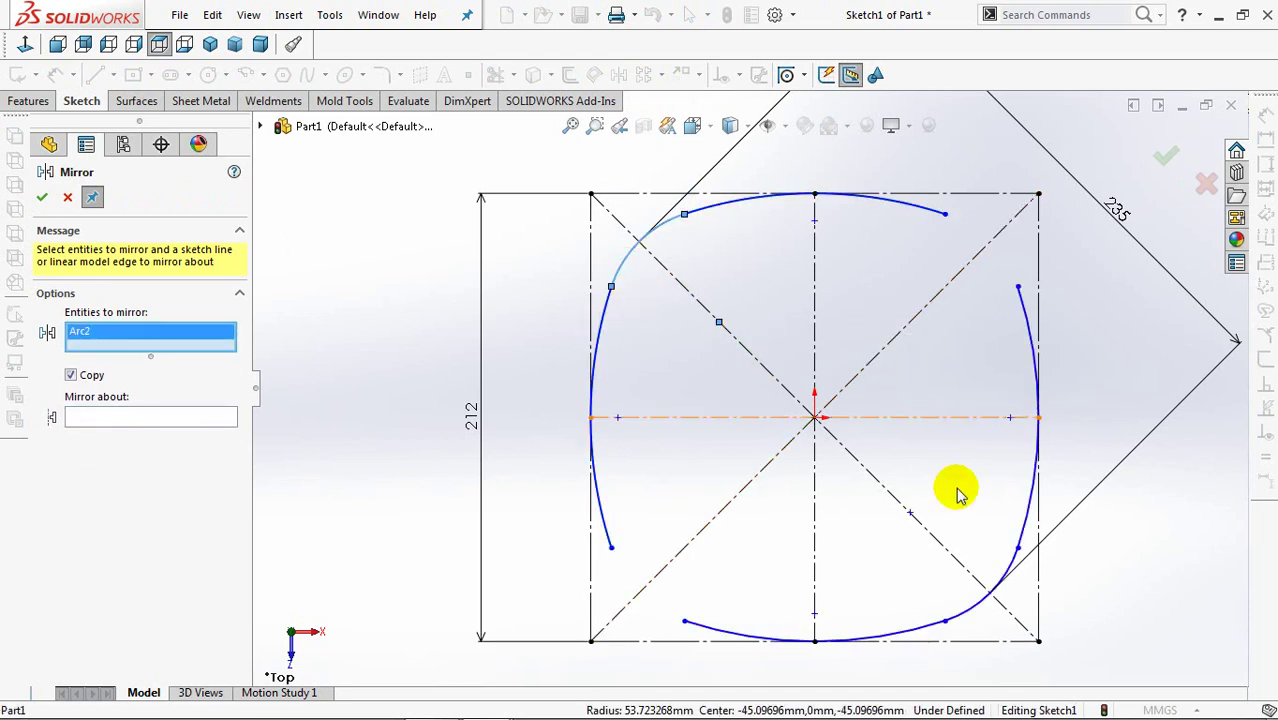
pyautogui.click(1015, 565)
pyautogui.click(816, 533)
pyautogui.rightClick(818, 537)
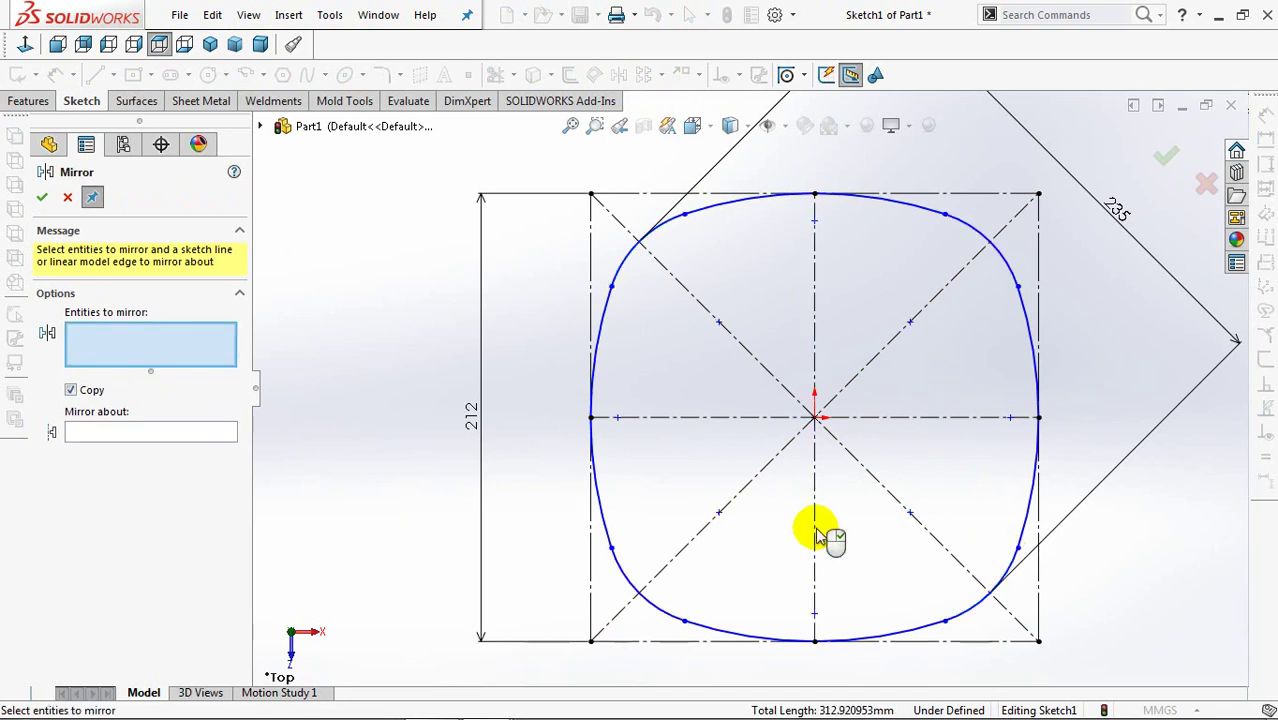
pyautogui.click(67, 197)
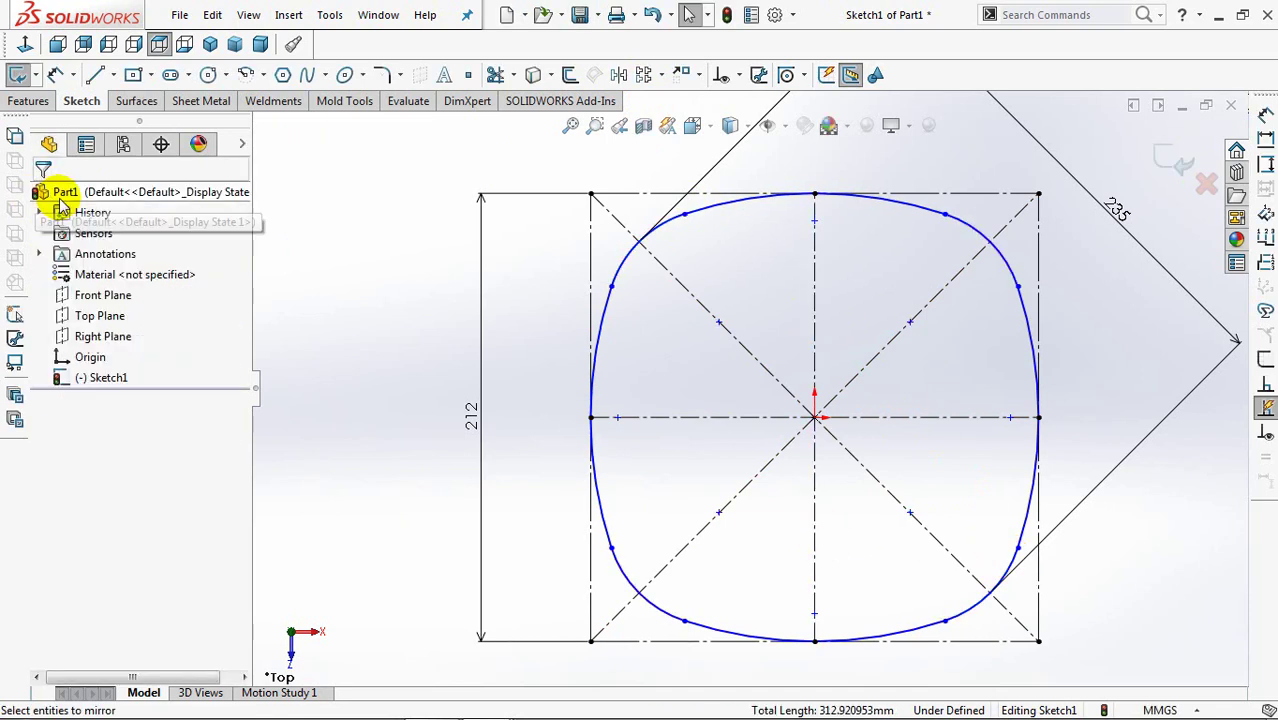
pyautogui.click(54, 78)
pyautogui.click(625, 580)
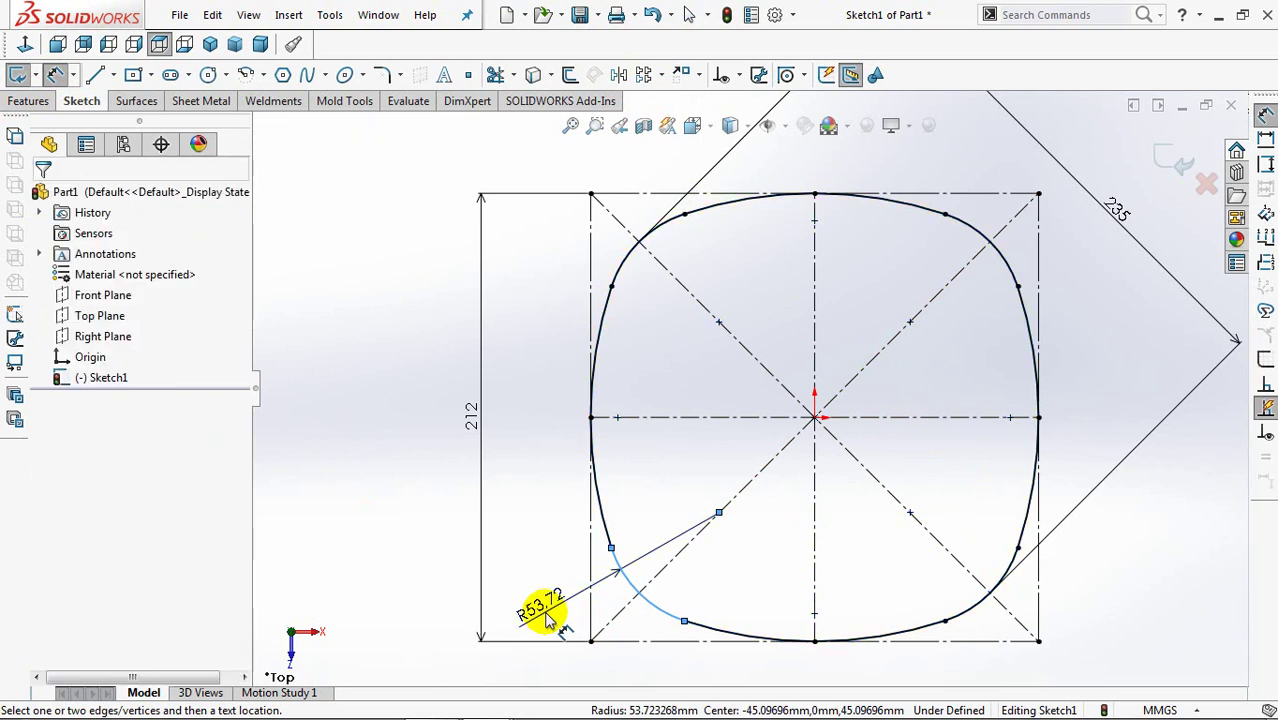
# Step: Give the corner arc an R66 radius, exit Sketch1, and view it isometrically
pyautogui.click(548, 612)
pyautogui.write('66')
pyautogui.click(464, 603)
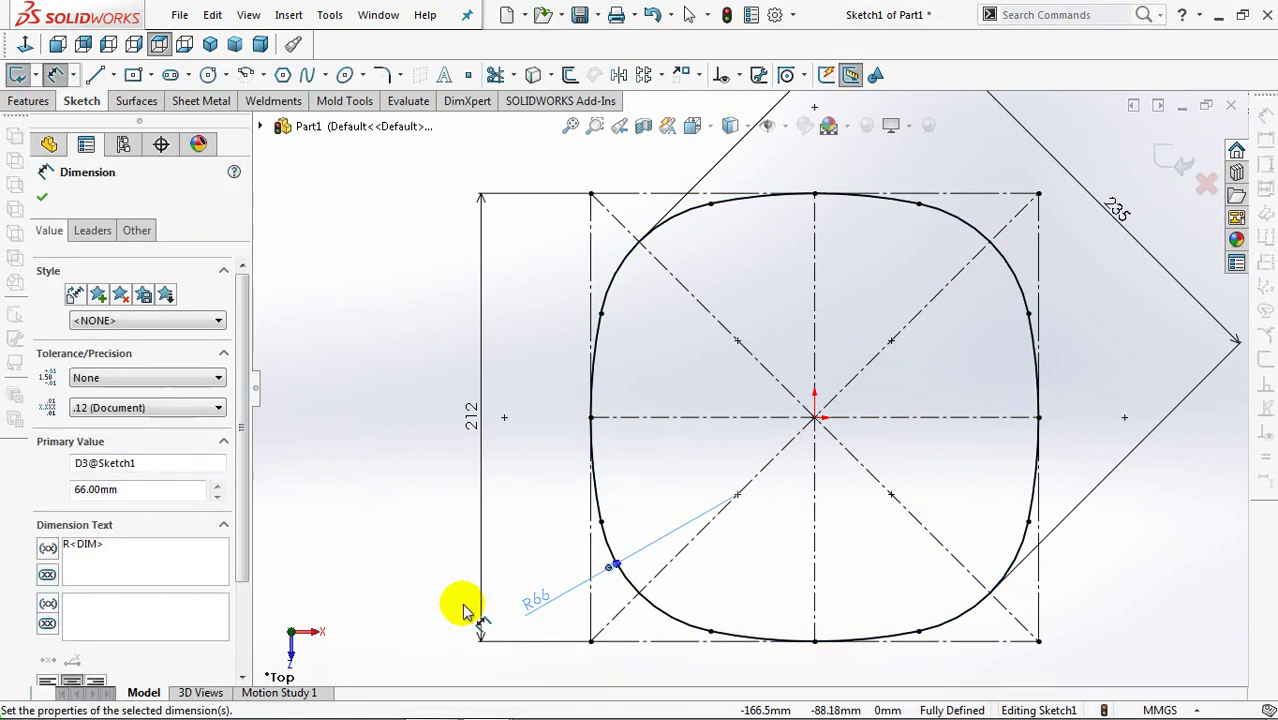
pyautogui.scroll(2, 745, 384)
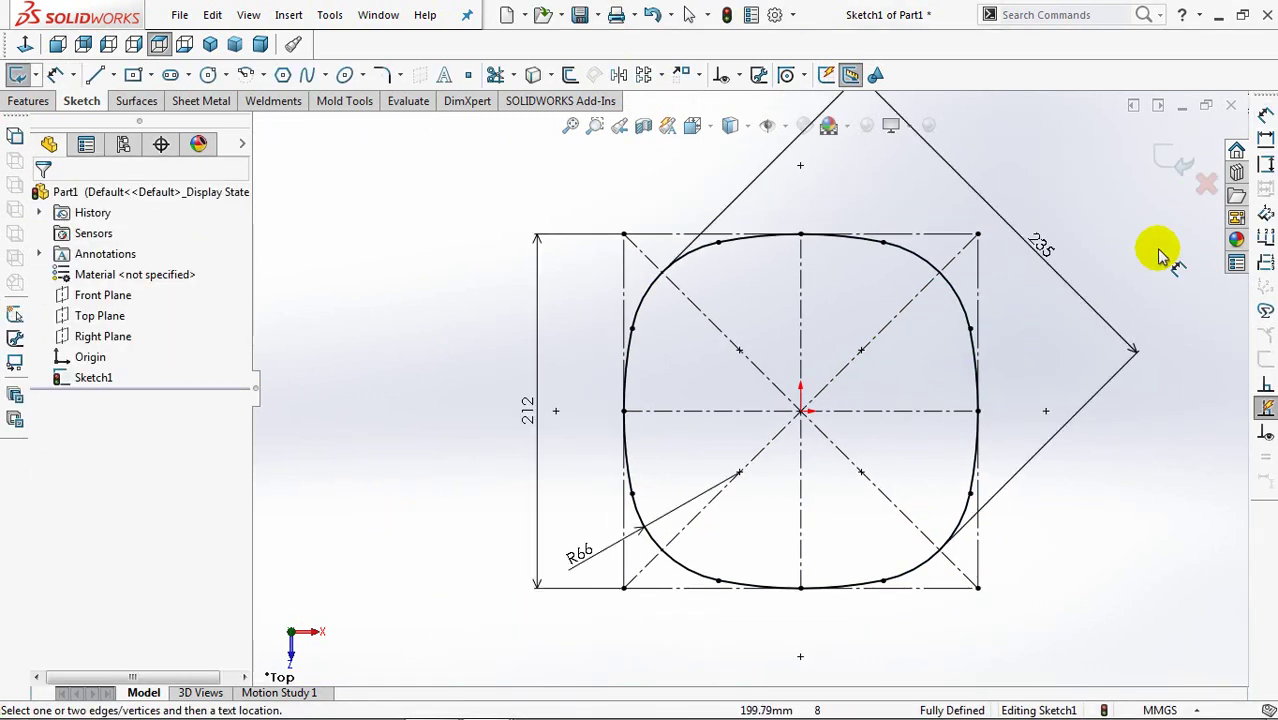
pyautogui.click(1178, 162)
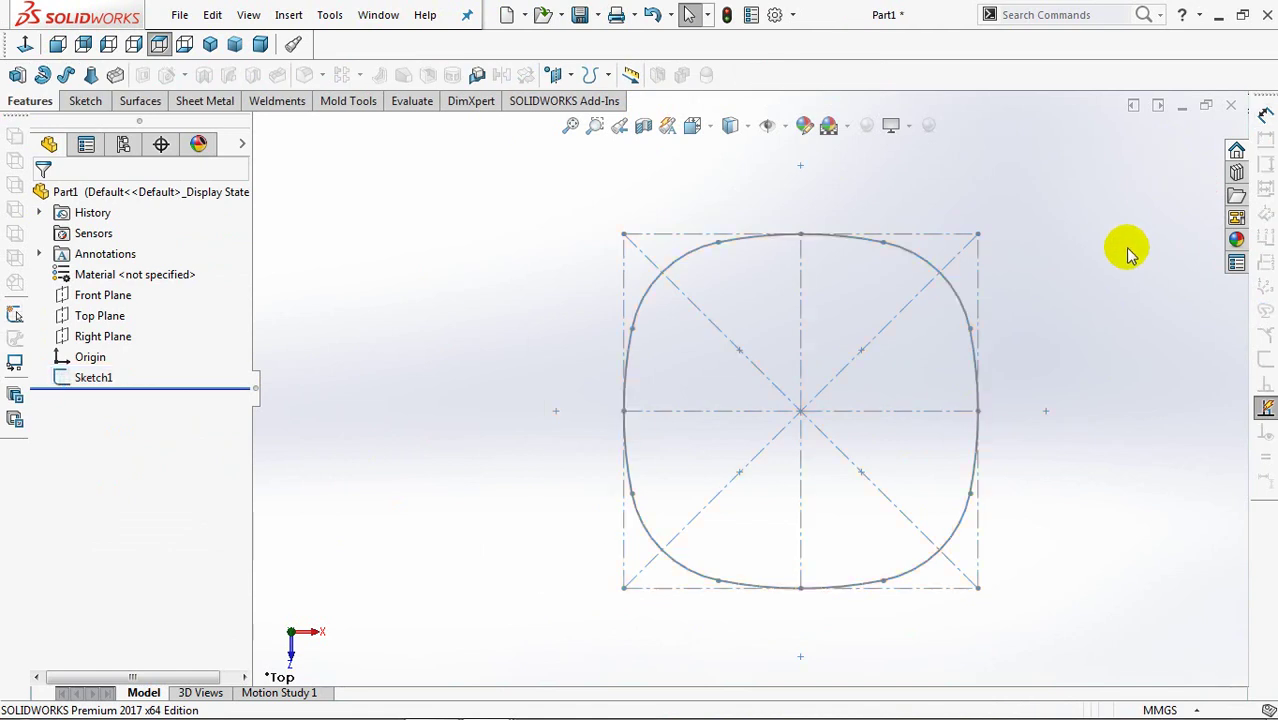
pyautogui.hotkey('ctrl', '7')
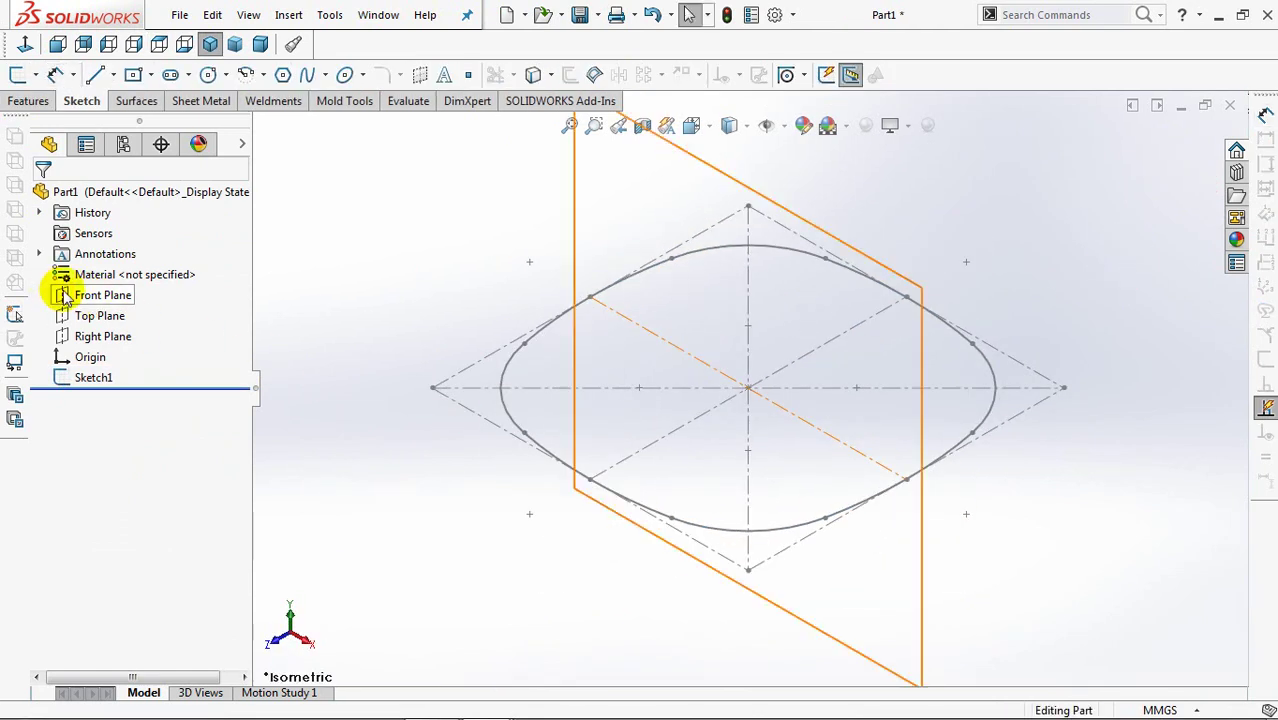
# Step: Start a Front Plane sketch with centrelines from the outline edge to the origin and downward
pyautogui.click(83, 262)
pyautogui.click(110, 76)
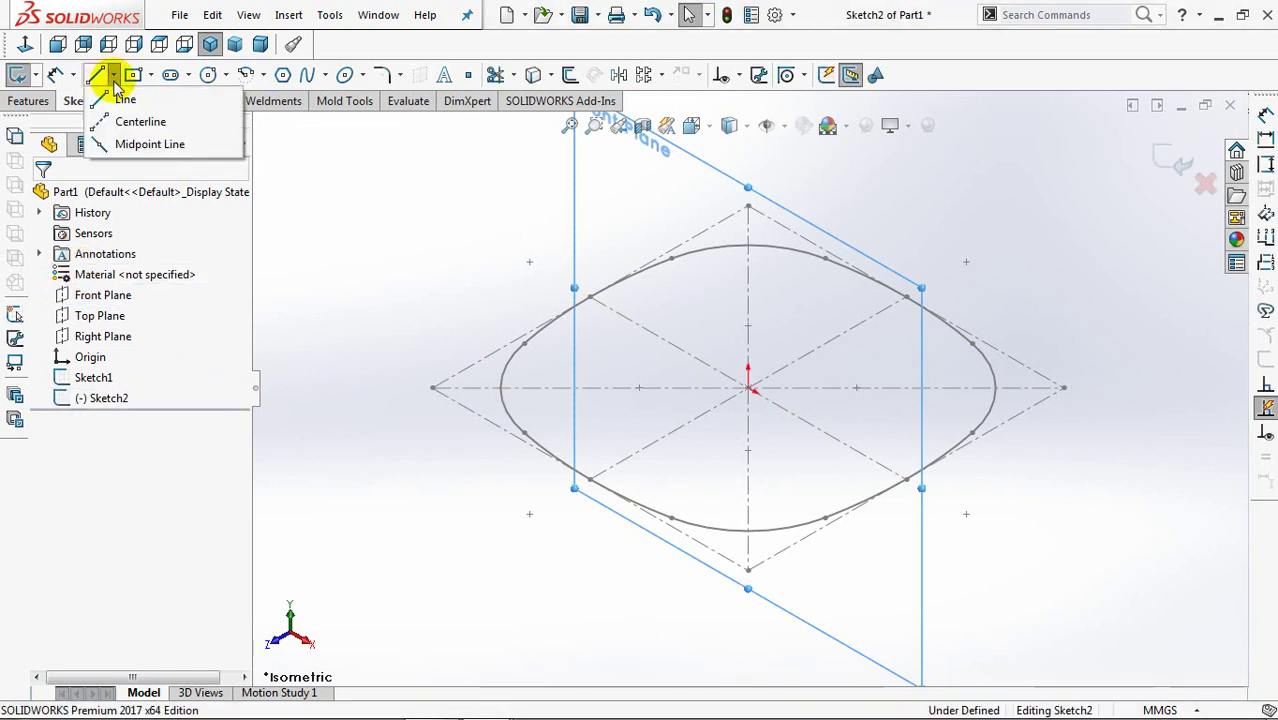
pyautogui.click(128, 123)
pyautogui.click(590, 298)
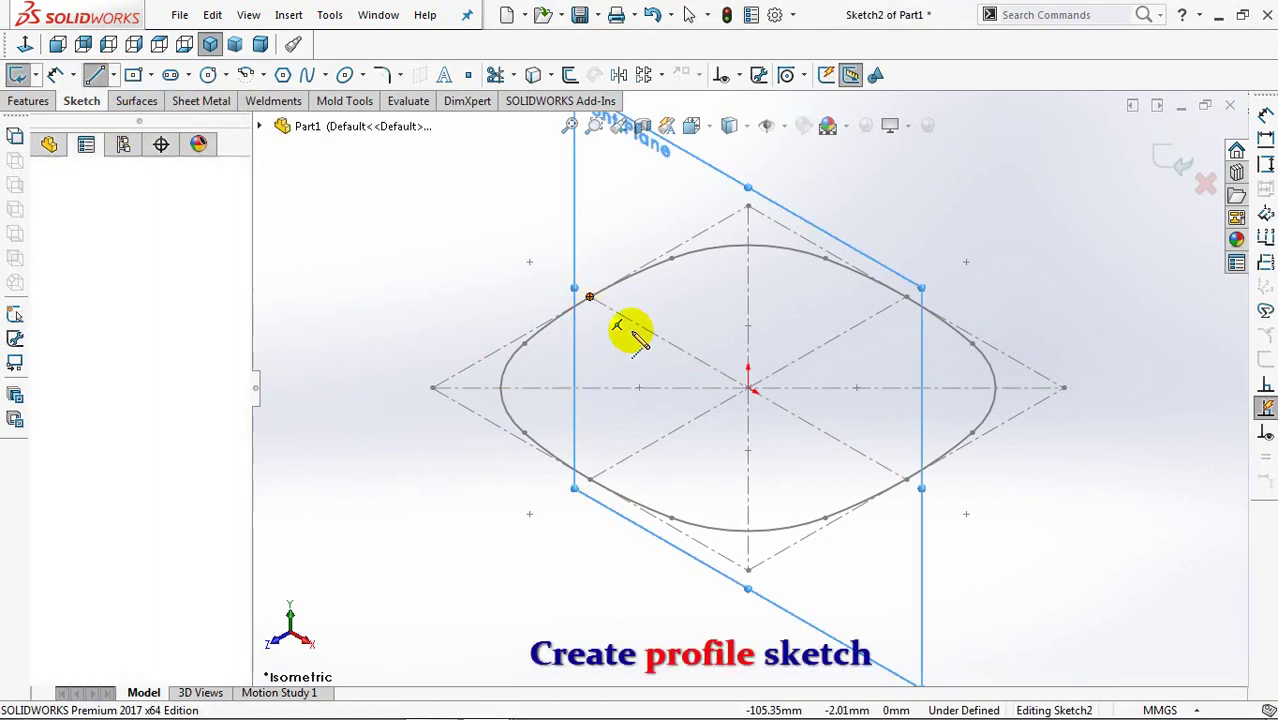
pyautogui.click(748, 388)
pyautogui.click(748, 500)
pyautogui.rightClick(748, 497)
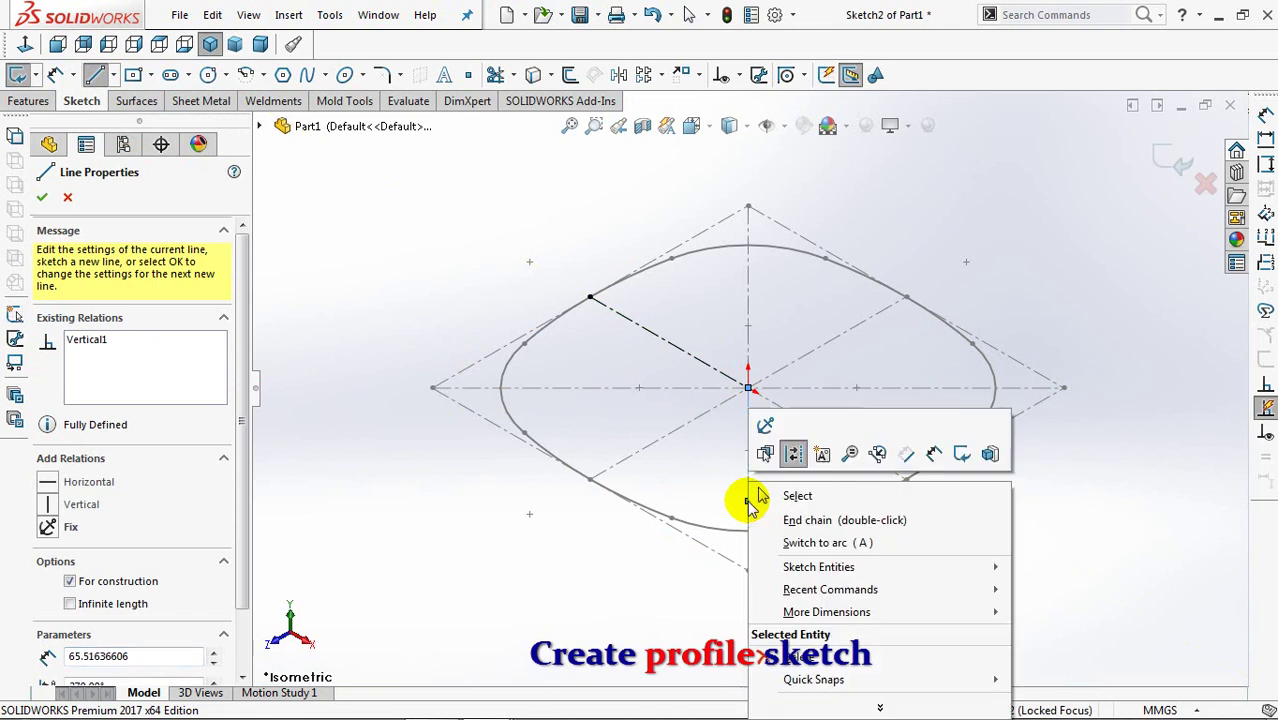
pyautogui.click(783, 494)
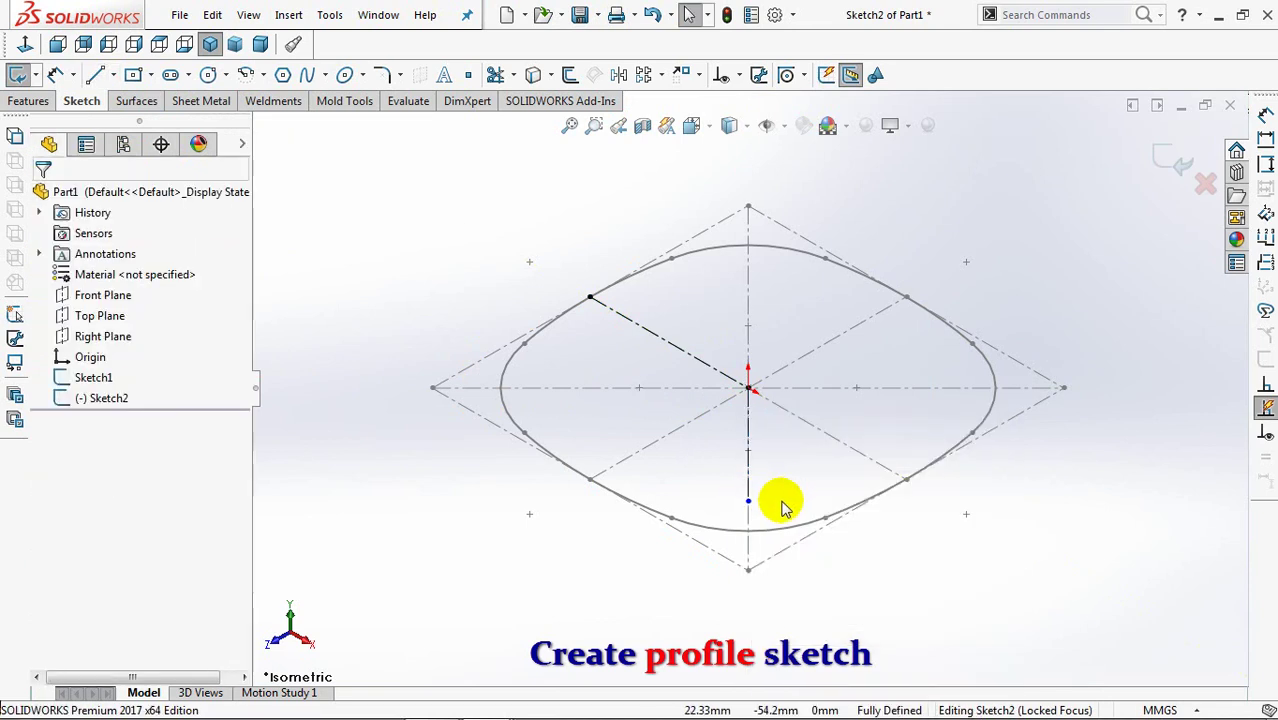
pyautogui.hotkey('ctrl', '1')
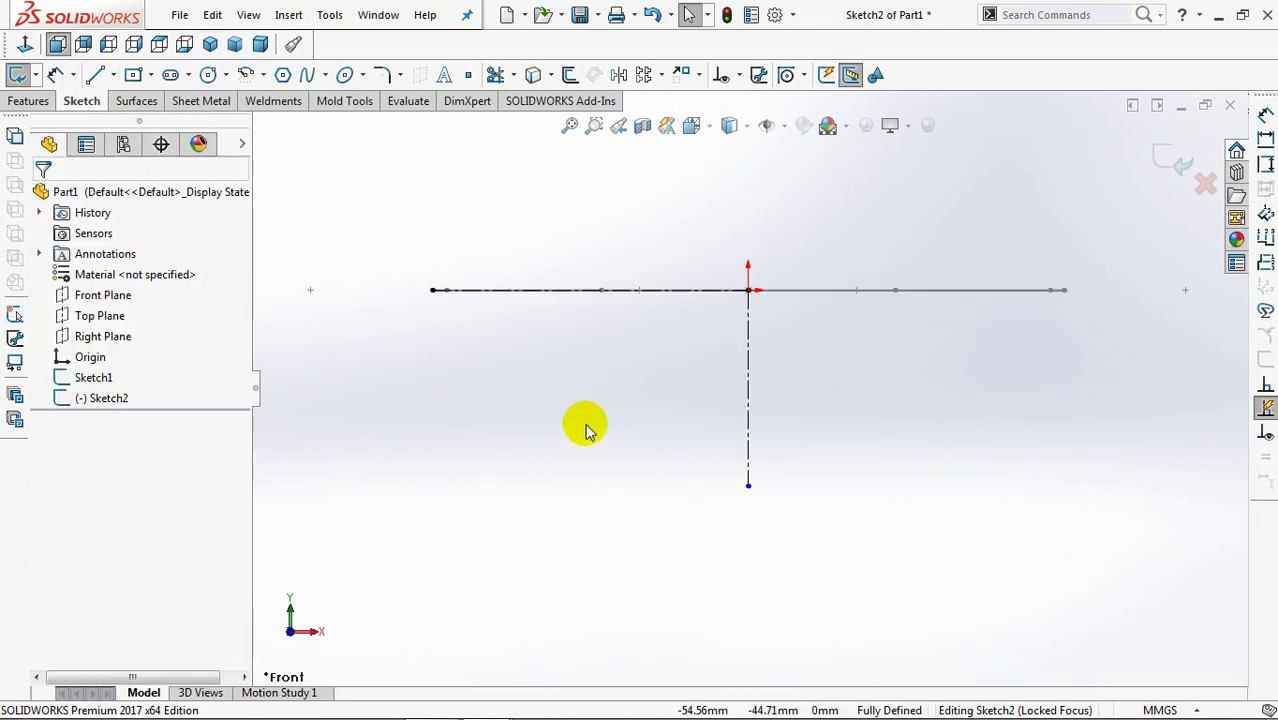
# Step: Draw the profile: a short sloped line, tangent arcs, and a horizontal line to the centreline
pyautogui.click(95, 76)
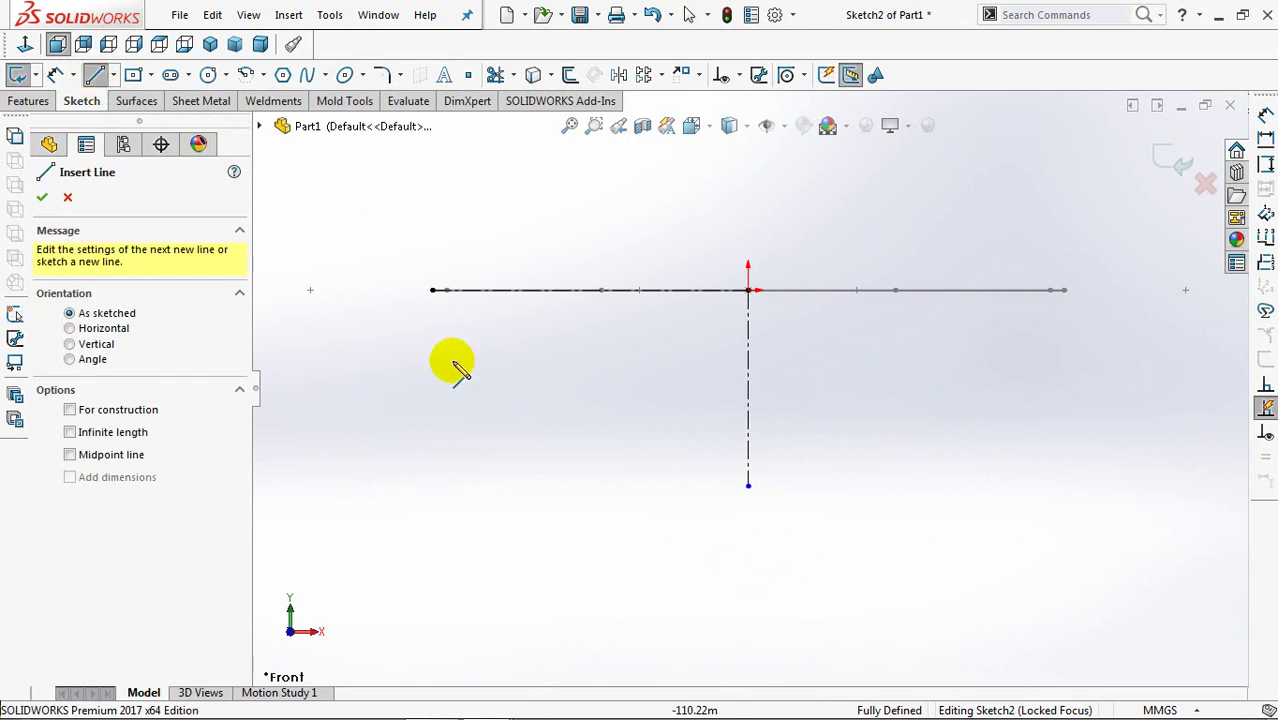
pyautogui.click(432, 291)
pyautogui.click(481, 314)
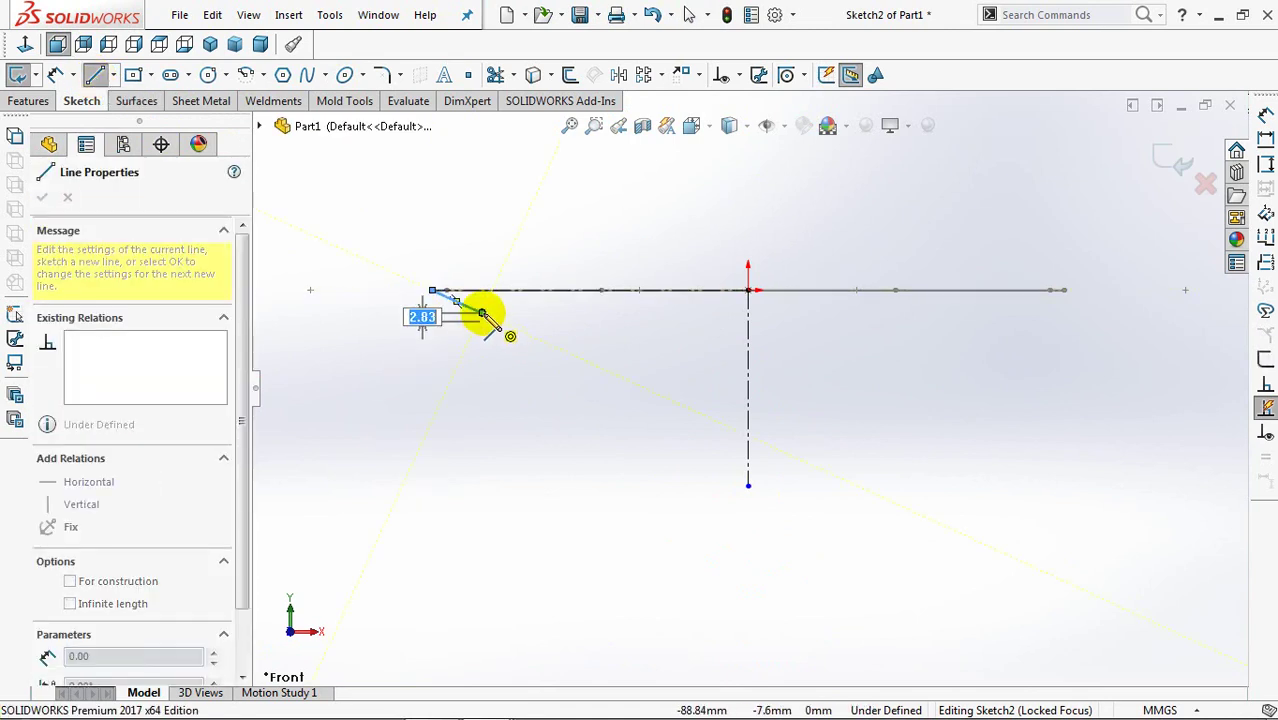
pyautogui.moveTo(483, 315); pyautogui.dragTo(648, 460)
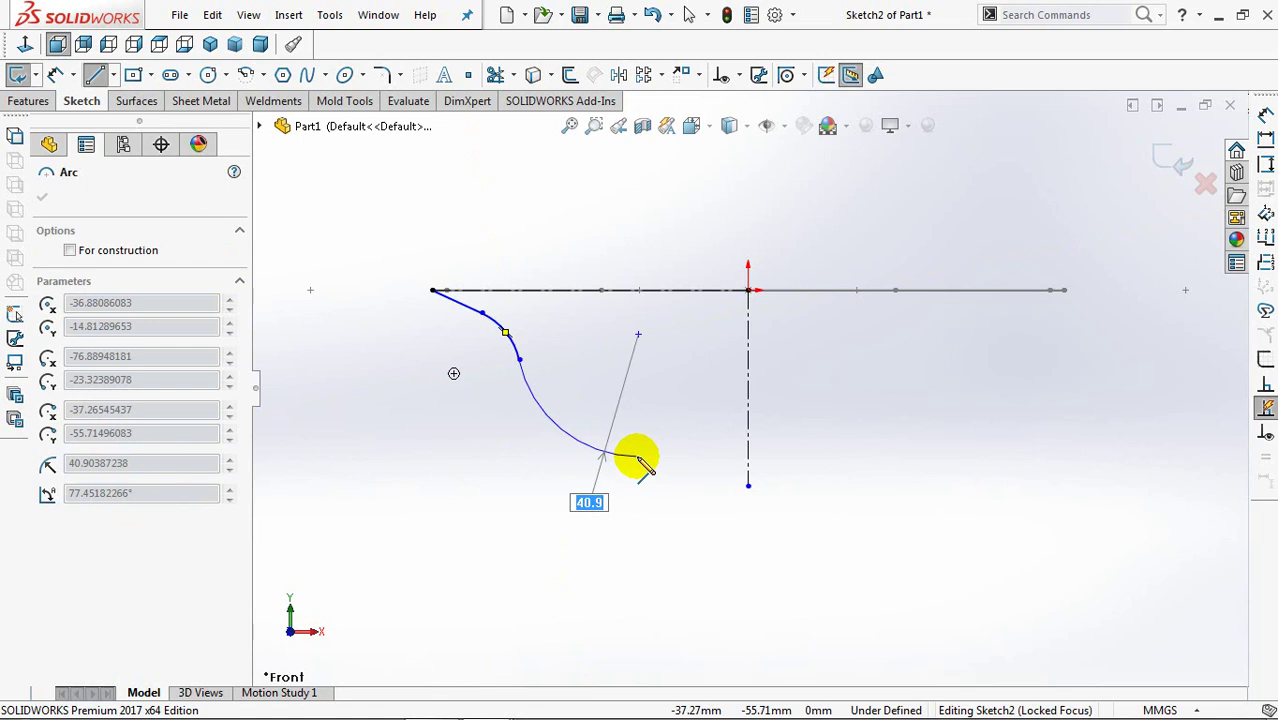
pyautogui.moveTo(638, 457); pyautogui.dragTo(637, 456)
pyautogui.rightClick(748, 457)
pyautogui.click(774, 471)
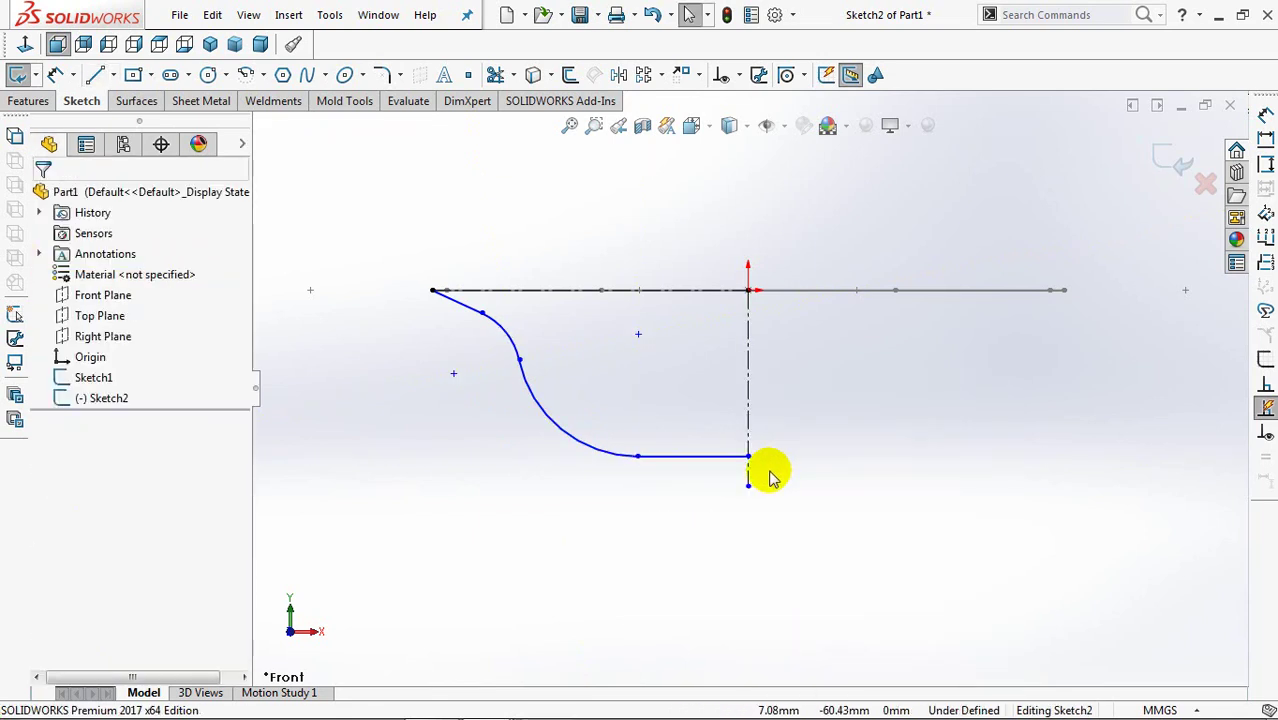
# Step: Make the profile's arcs and lines tangent where they meet
pyautogui.click(738, 80)
pyautogui.click(765, 121)
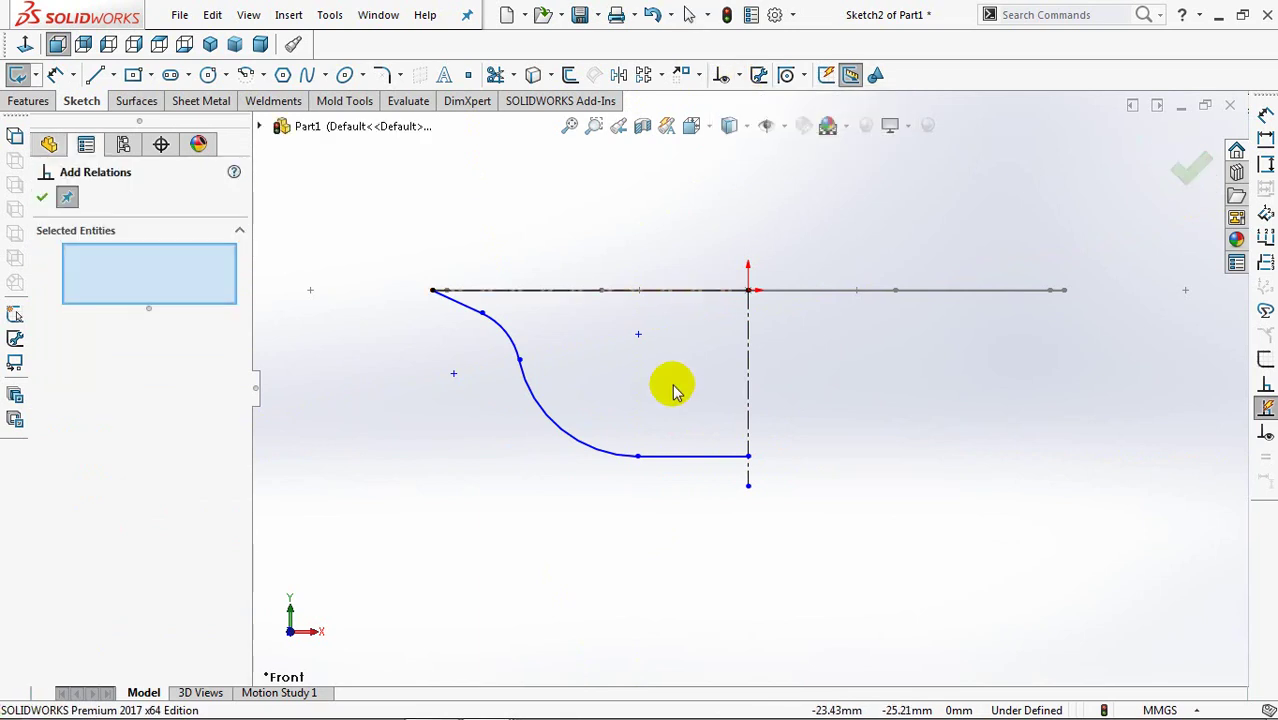
pyautogui.click(615, 460)
pyautogui.click(665, 457)
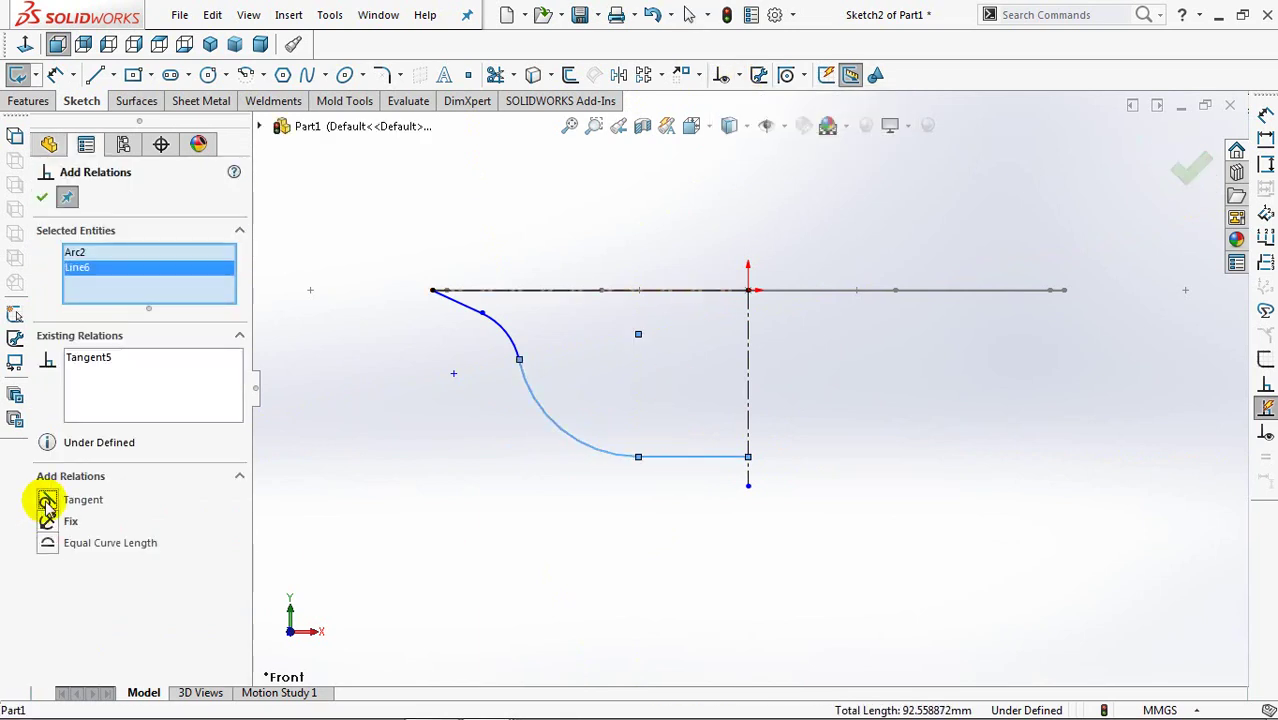
pyautogui.click(516, 362)
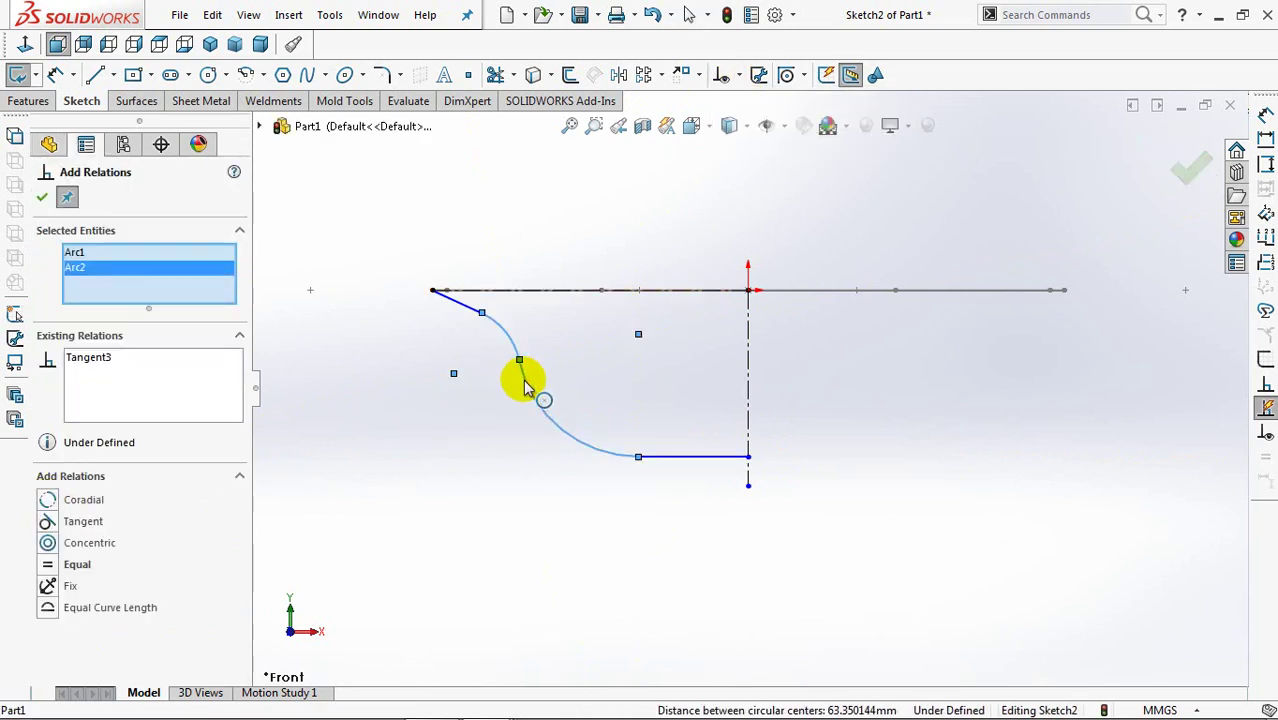
pyautogui.press('Escape')
pyautogui.click(470, 307)
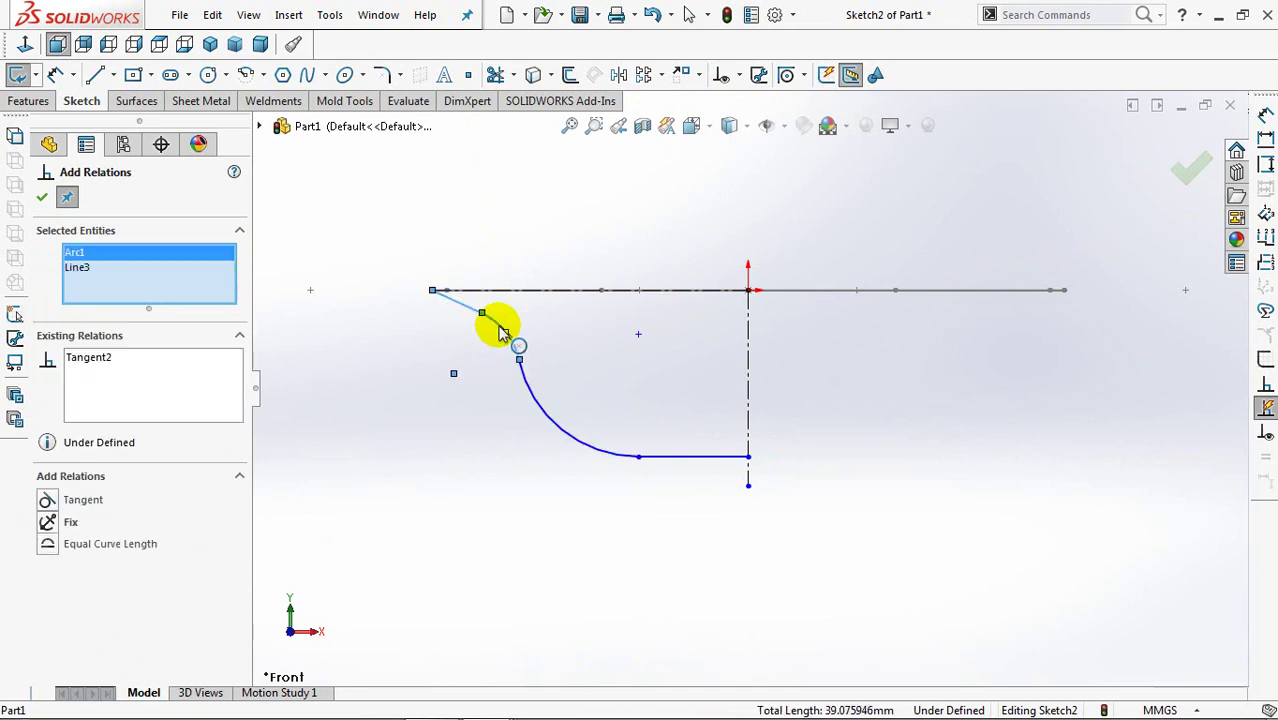
pyautogui.click(503, 332)
pyautogui.click(466, 305)
# Step: Dimension the profile's vertical height between the bottom line and top centerline as 26.5
pyautogui.click(42, 200)
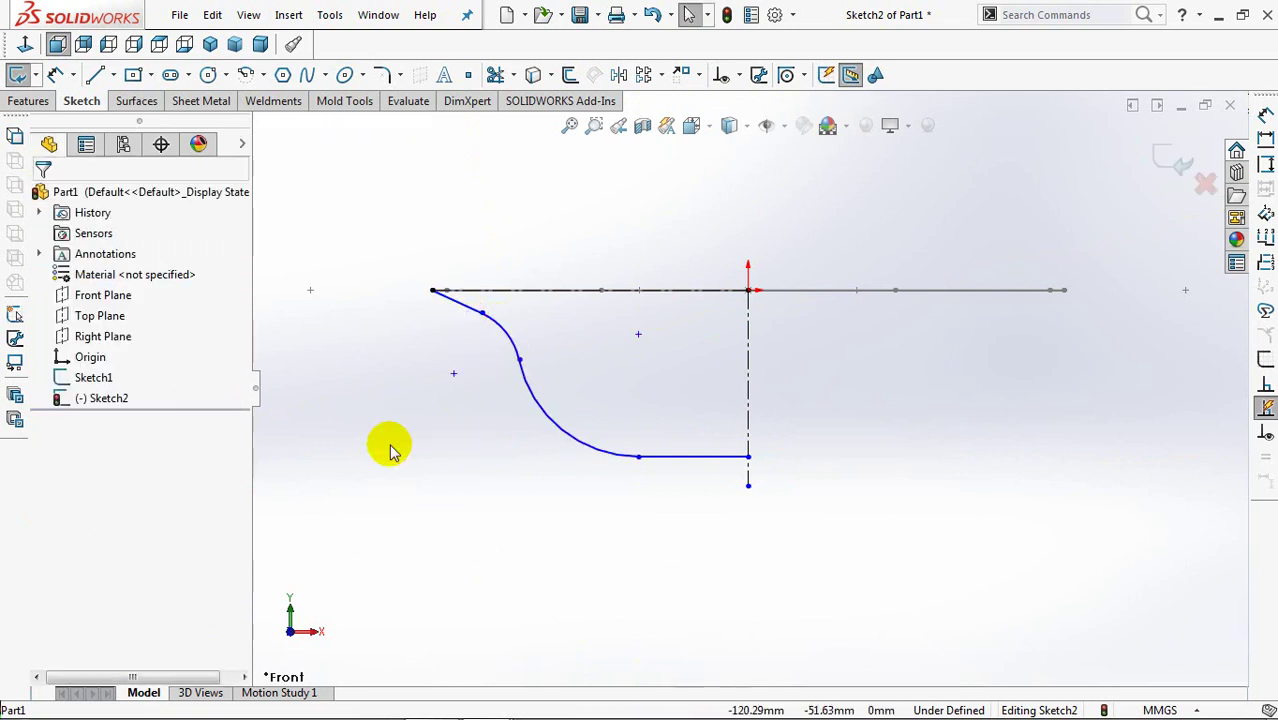
pyautogui.click(55, 75)
pyautogui.click(695, 456)
pyautogui.click(716, 290)
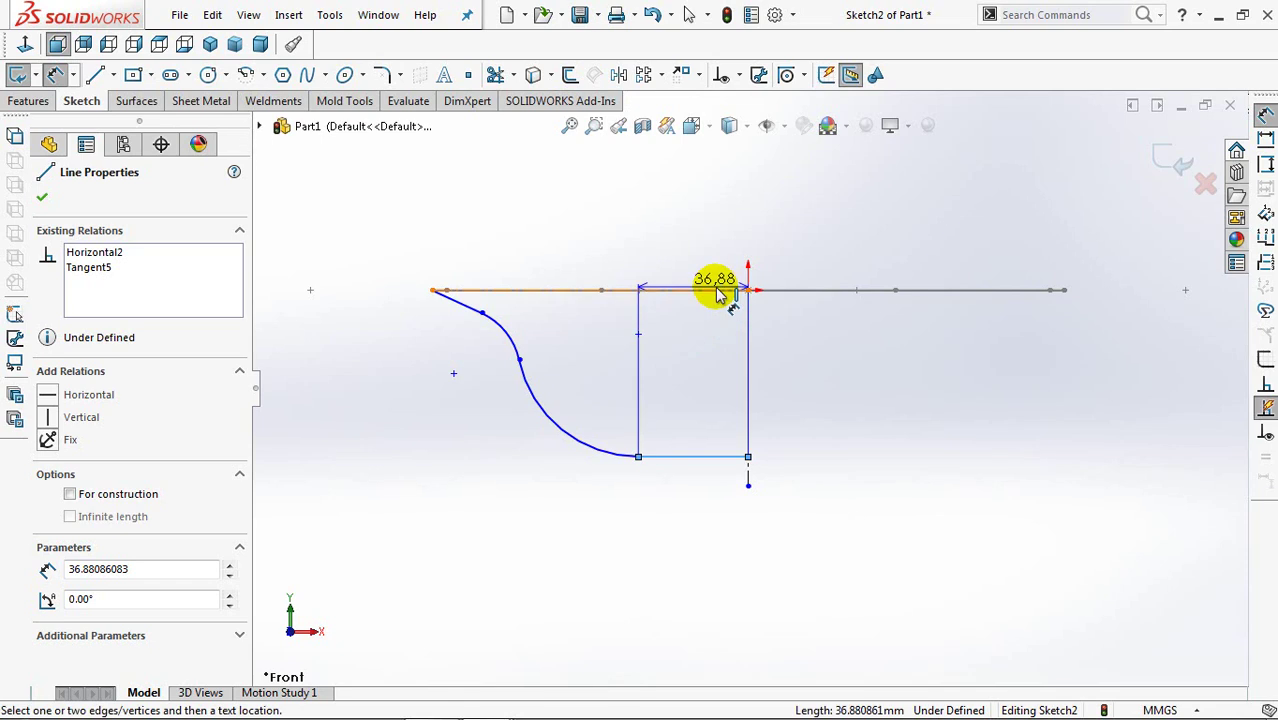
pyautogui.click(830, 375)
pyautogui.write('26.5')
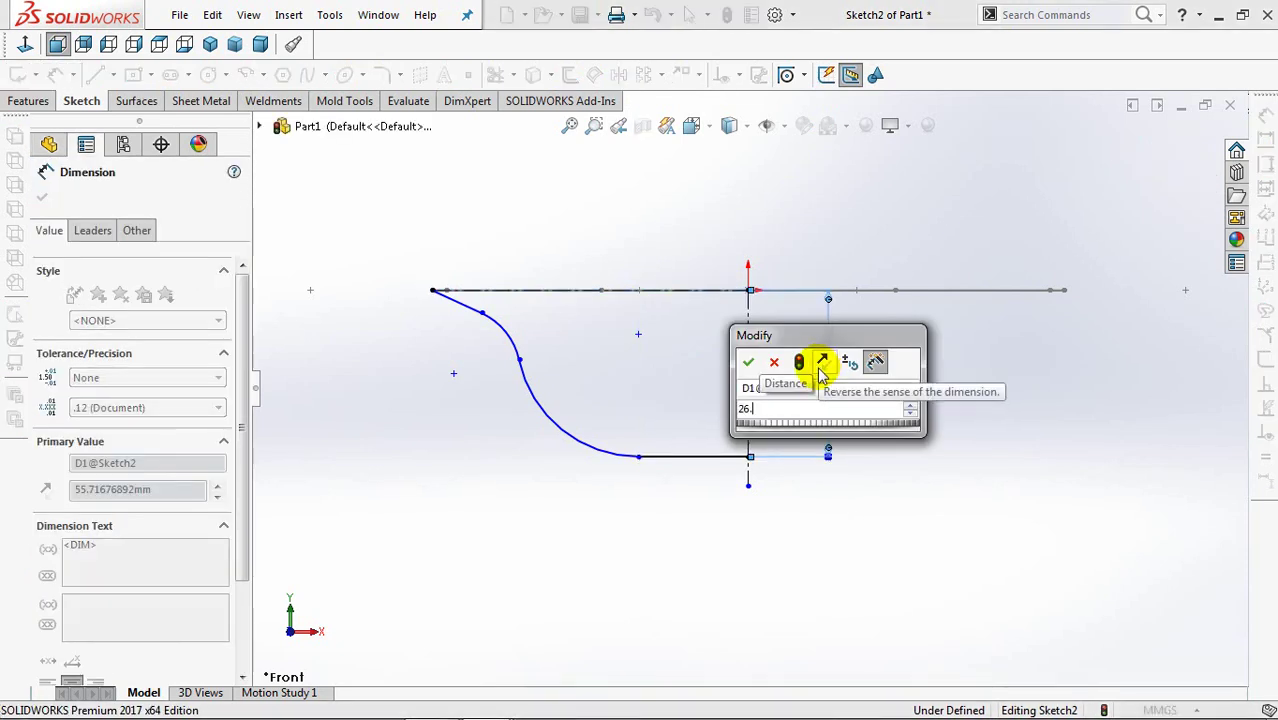
pyautogui.click(747, 362)
# Step: Add a 114 width from the curve's lower endpoint to the vertical centerline
pyautogui.press('Escape')
pyautogui.click(593, 370)
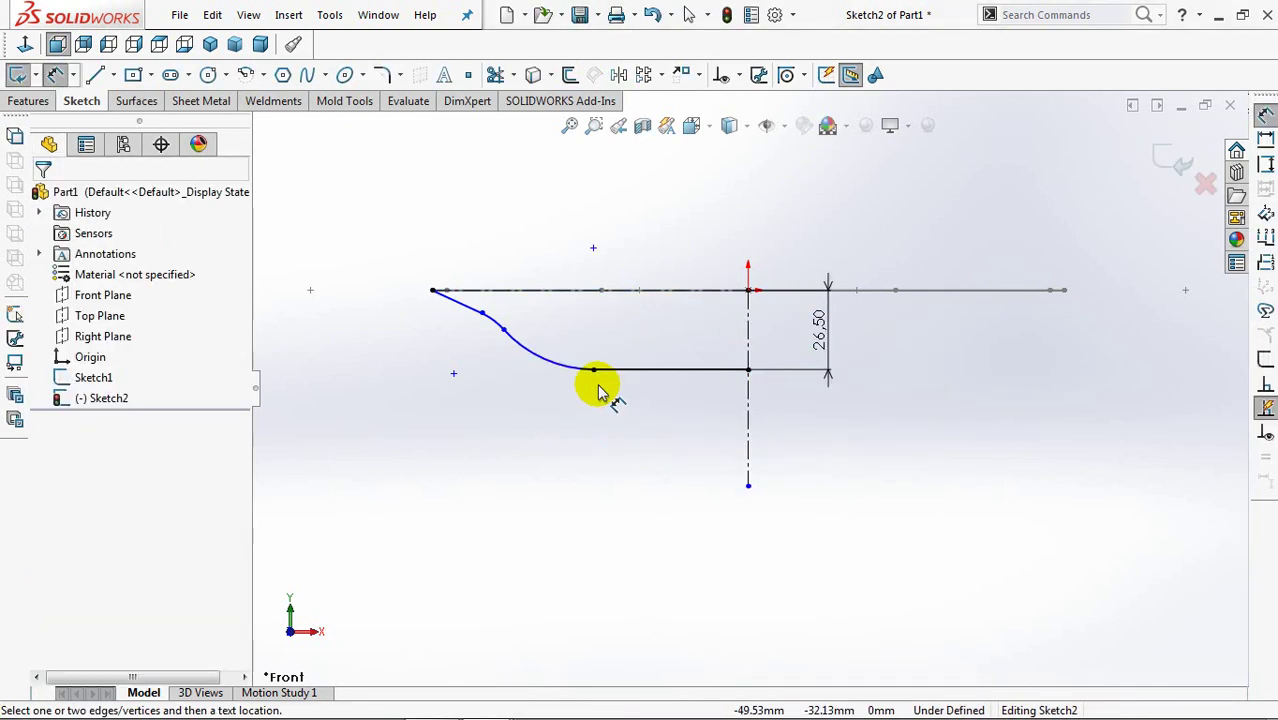
pyautogui.click(748, 422)
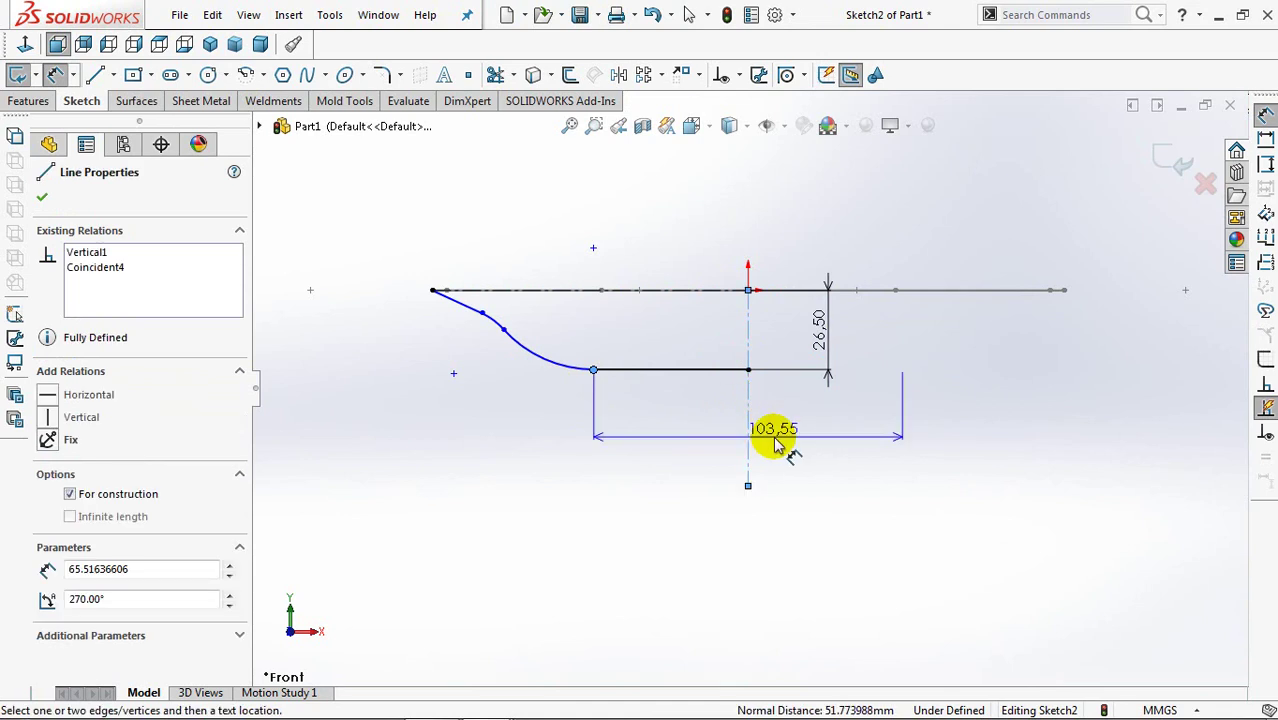
pyautogui.click(790, 453)
pyautogui.write('114')
pyautogui.click(705, 440)
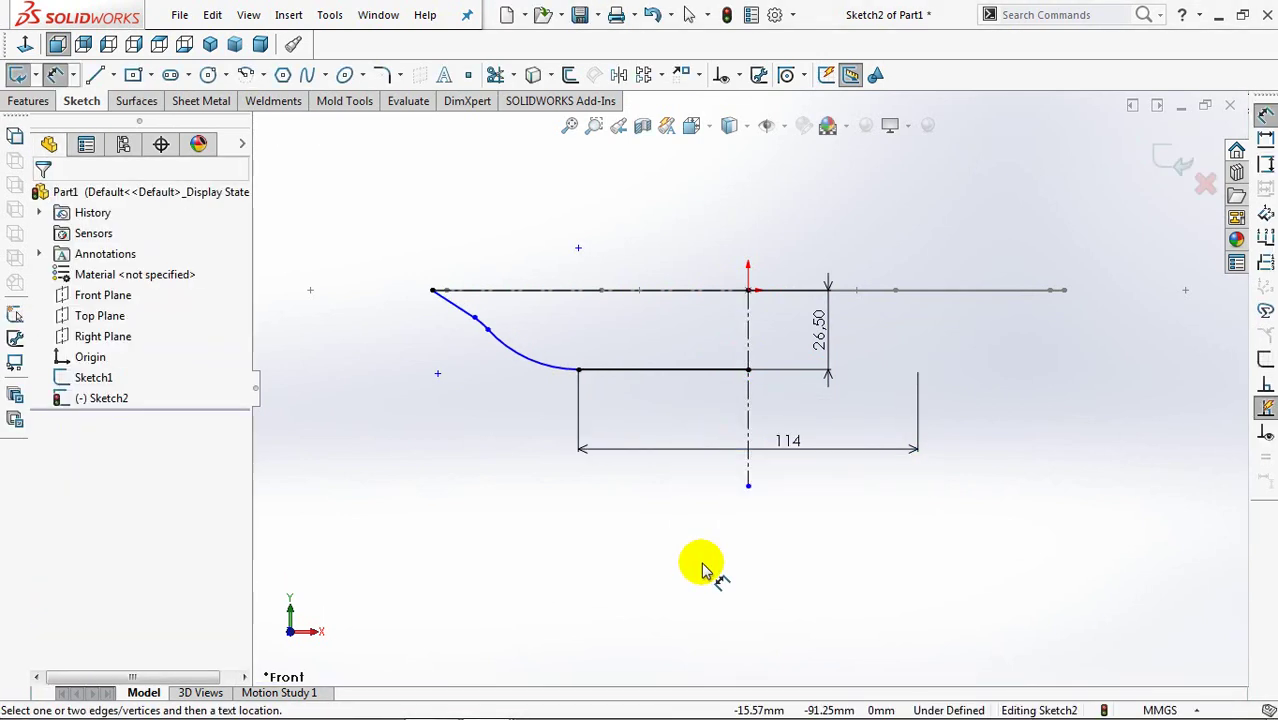
# Step: Dimension the slanted line at 15° to the horizontal centerline
pyautogui.scroll(-3, 428, 347)
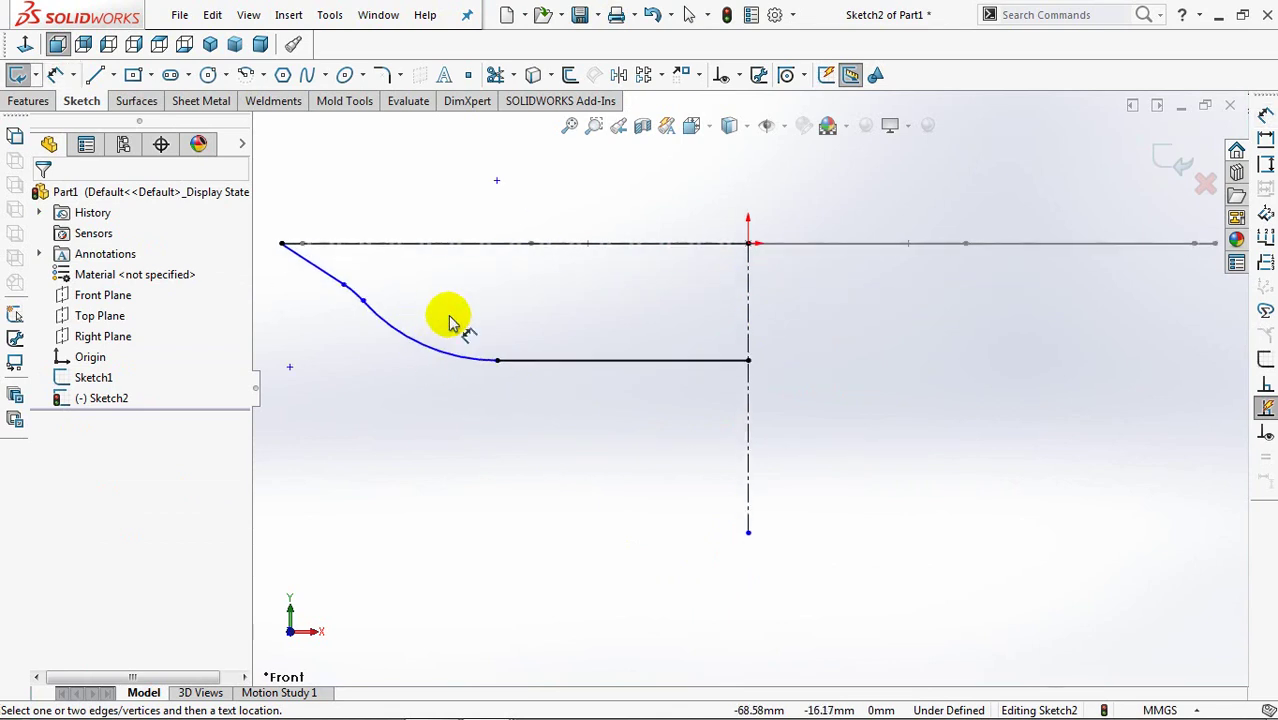
pyautogui.keyDown('ctrl'); pyautogui.moveTo(450, 316); pyautogui.dragTo(651, 446, button='middle'); pyautogui.keyUp('ctrl')
pyautogui.click(530, 410)
pyautogui.click(562, 374)
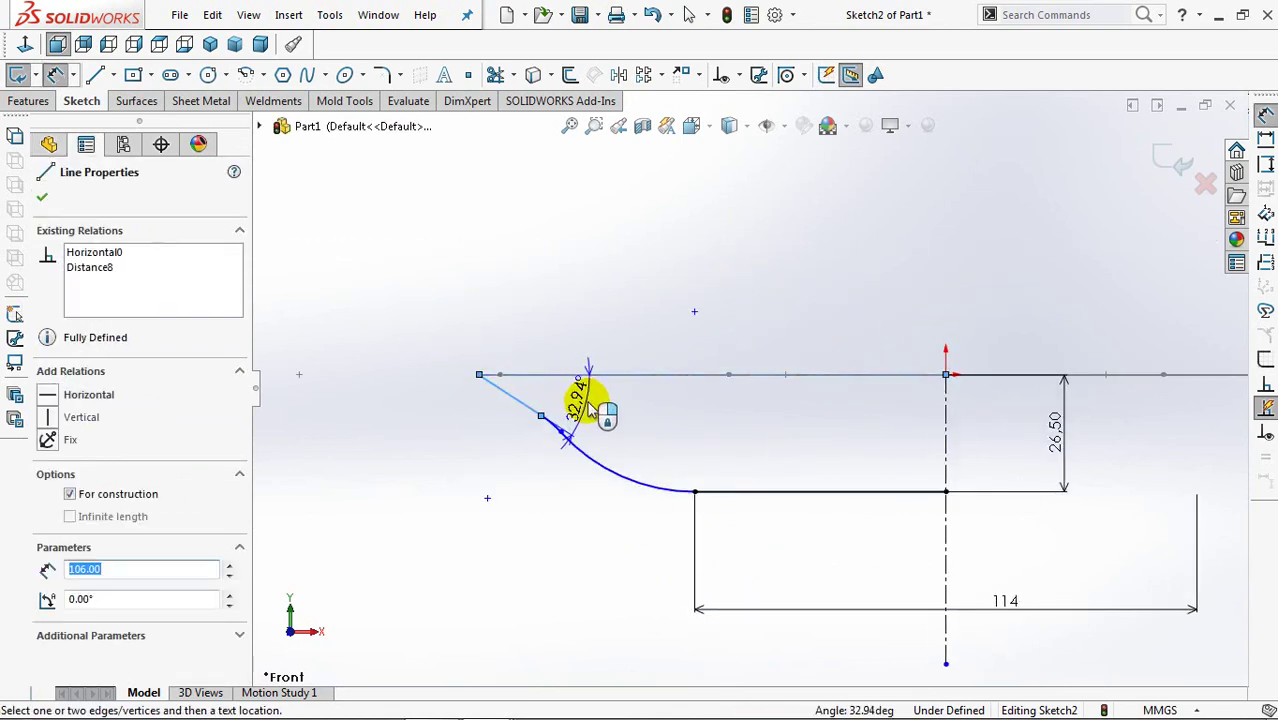
pyautogui.click(590, 403)
pyautogui.write('15')
pyautogui.click(507, 393)
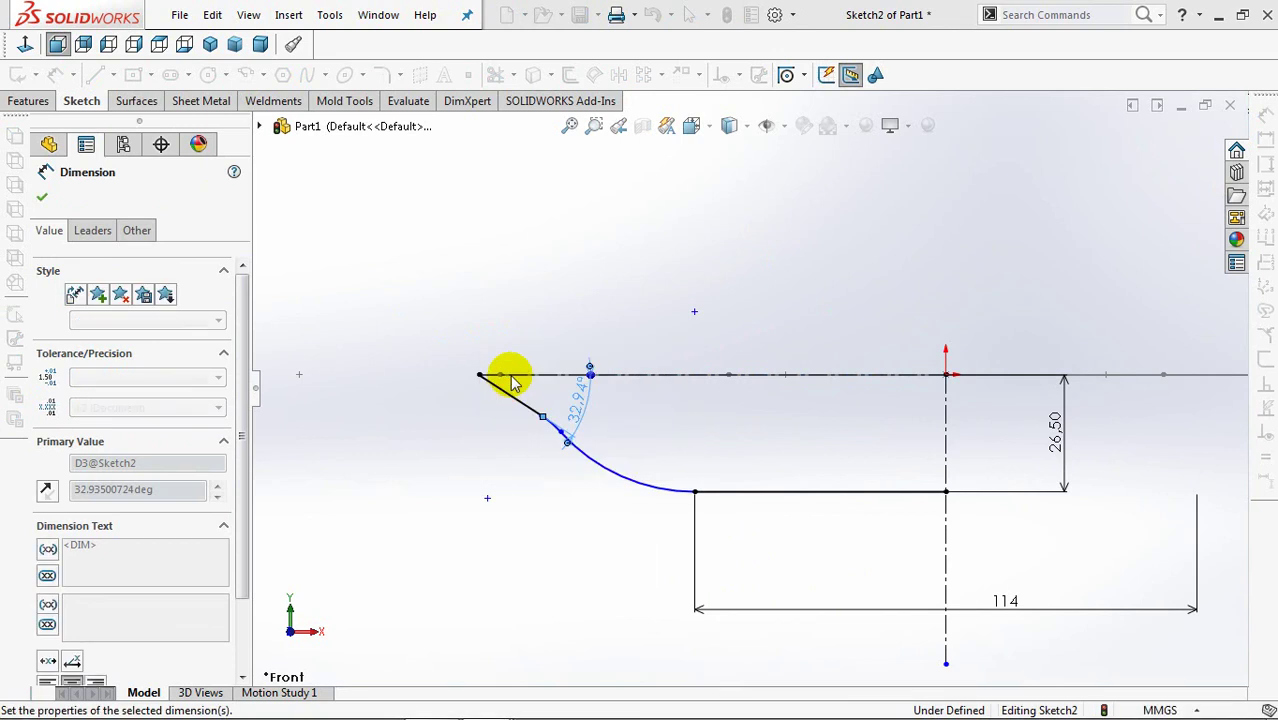
# Step: Set the larger arc's radius to R35 and the small upper arc to R15
pyautogui.click(634, 478)
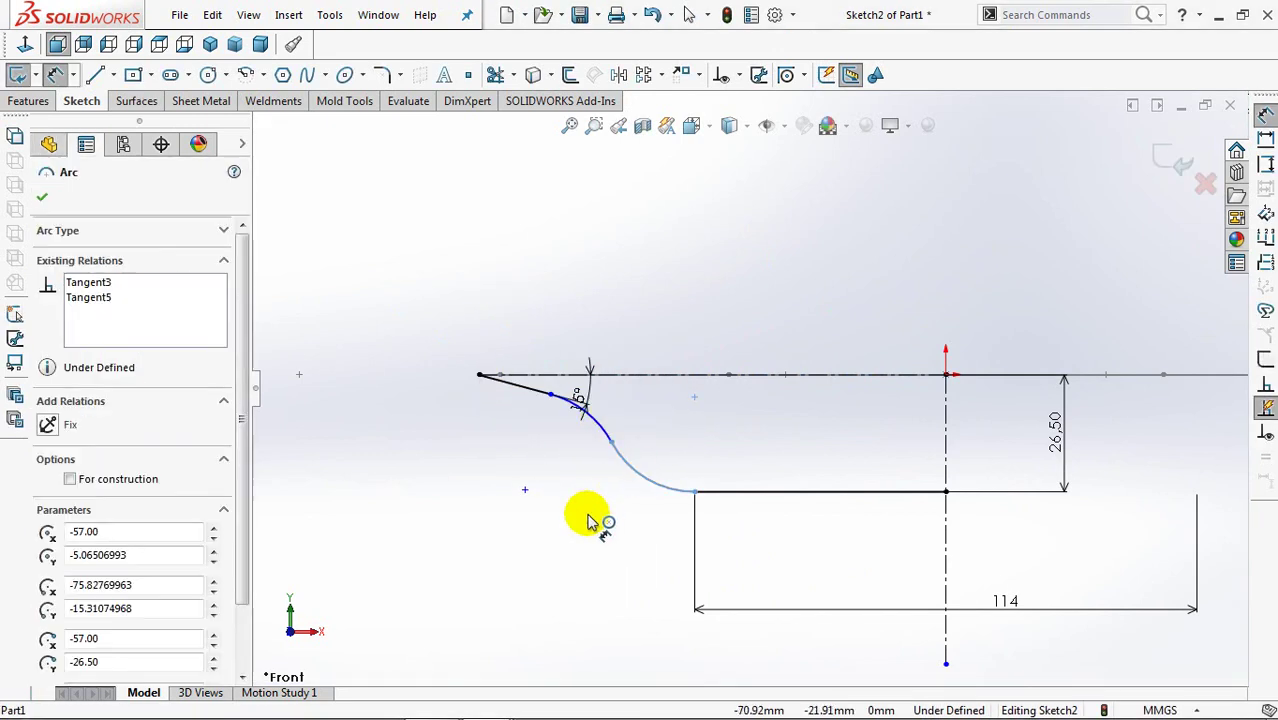
pyautogui.click(585, 522)
pyautogui.write('35')
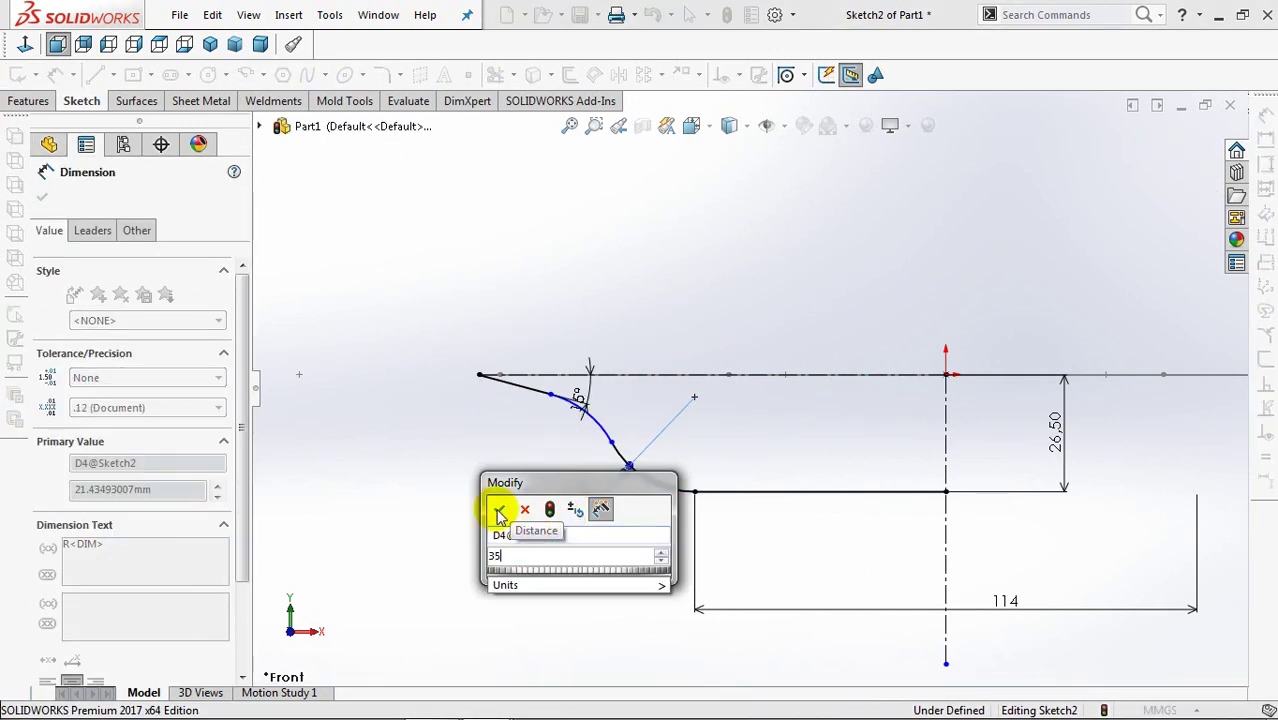
pyautogui.click(499, 512)
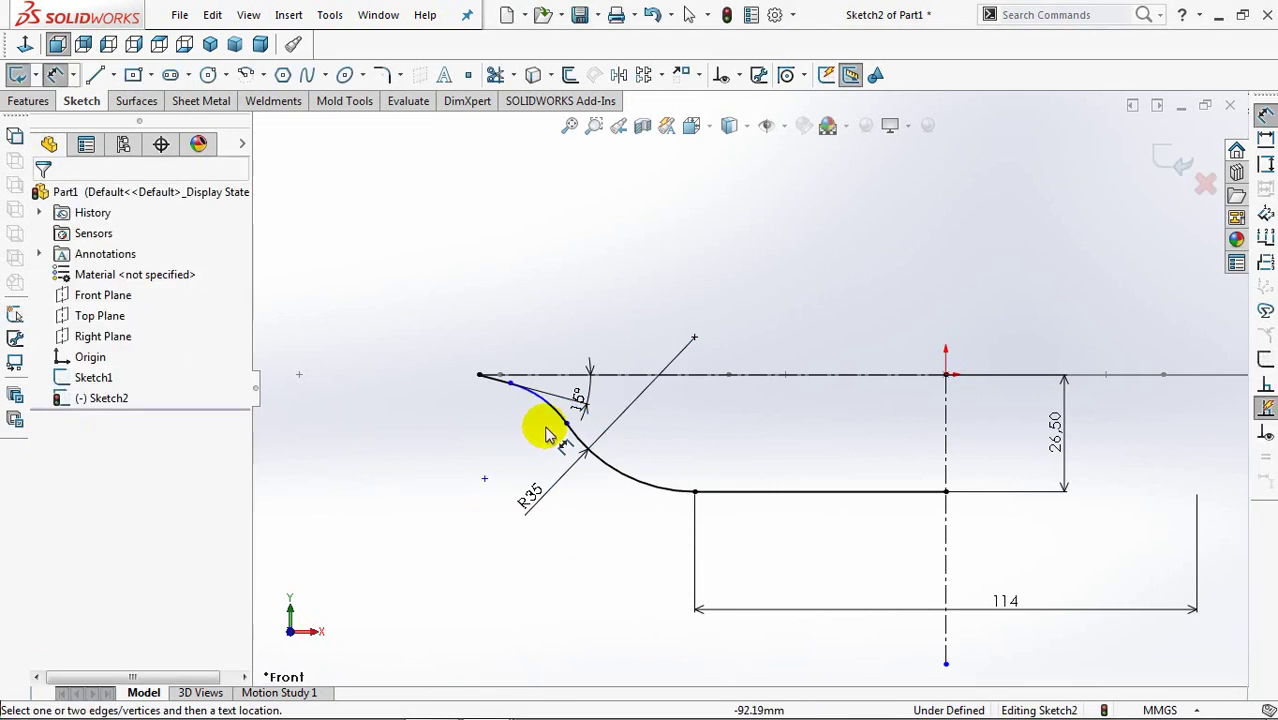
pyautogui.click(512, 432)
pyautogui.click(520, 441)
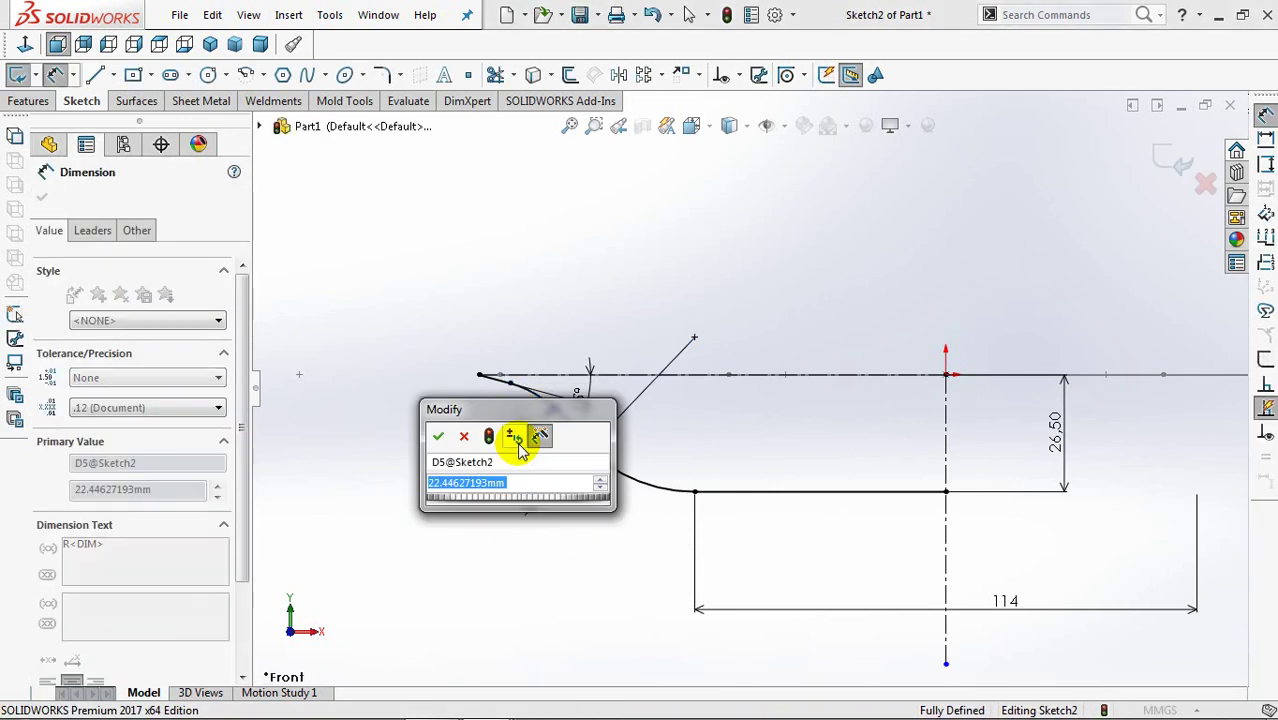
pyautogui.write('15')
pyautogui.click(438, 436)
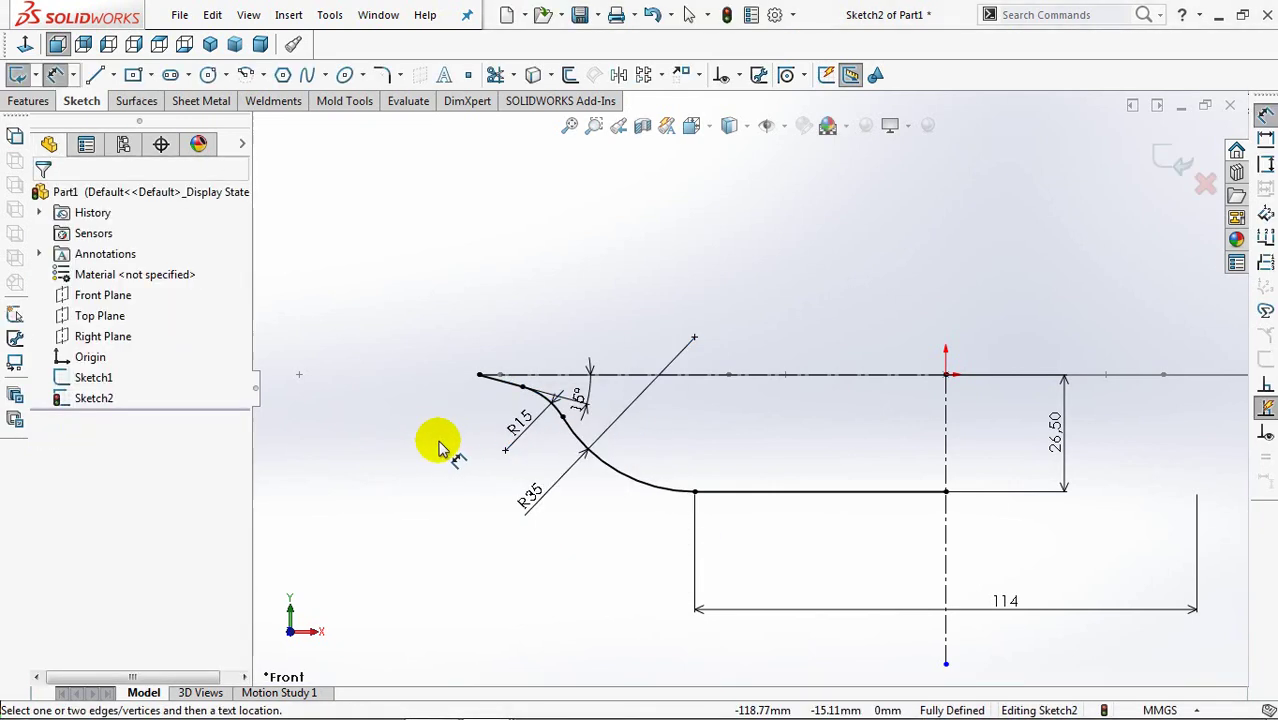
# Step: Check the 15° angle and bottom line, then switch to Isometric view
pyautogui.click(542, 408)
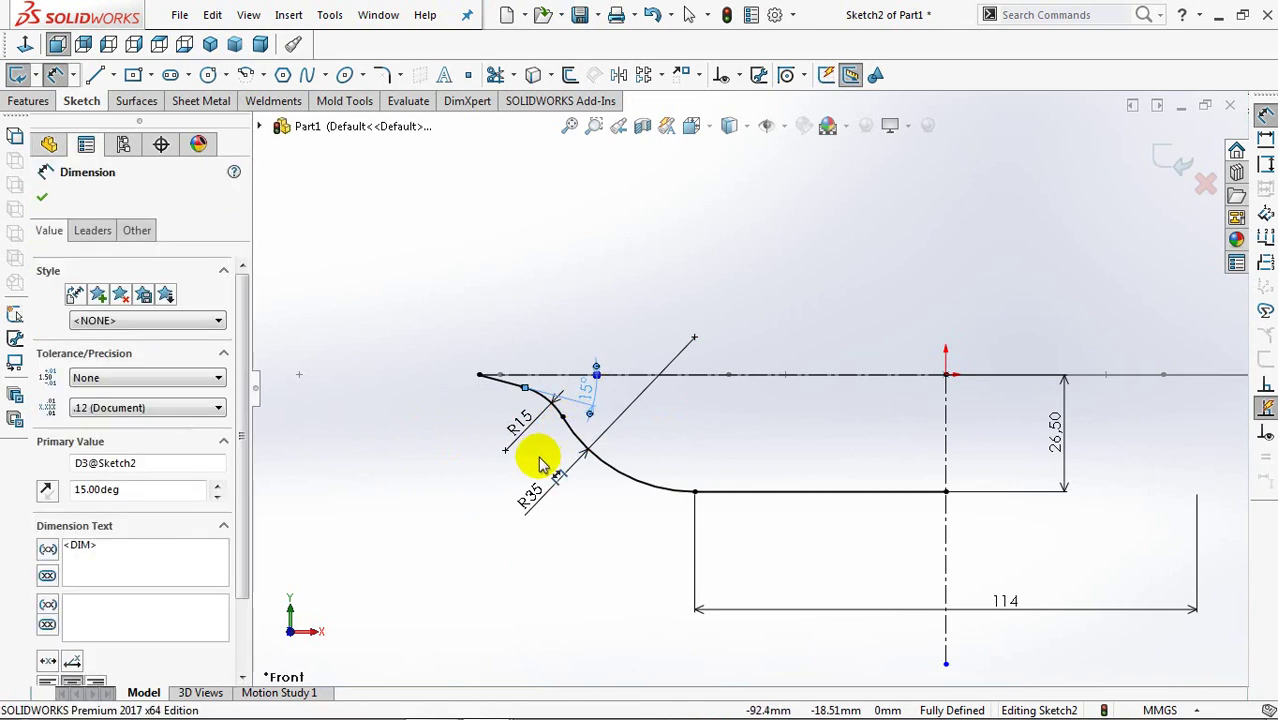
pyautogui.click(527, 228)
pyautogui.scroll(2, 527, 228)
pyautogui.click(701, 374)
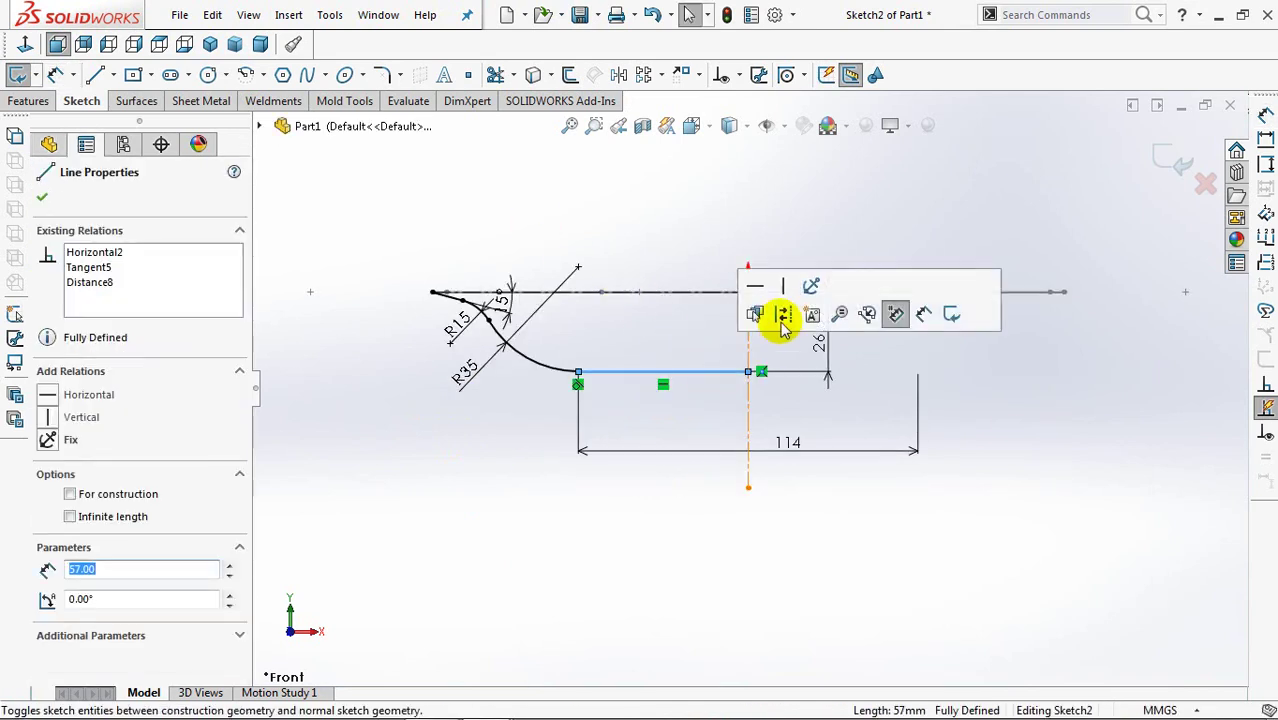
pyautogui.click(644, 232)
pyautogui.hotkey('ctrl', '7')
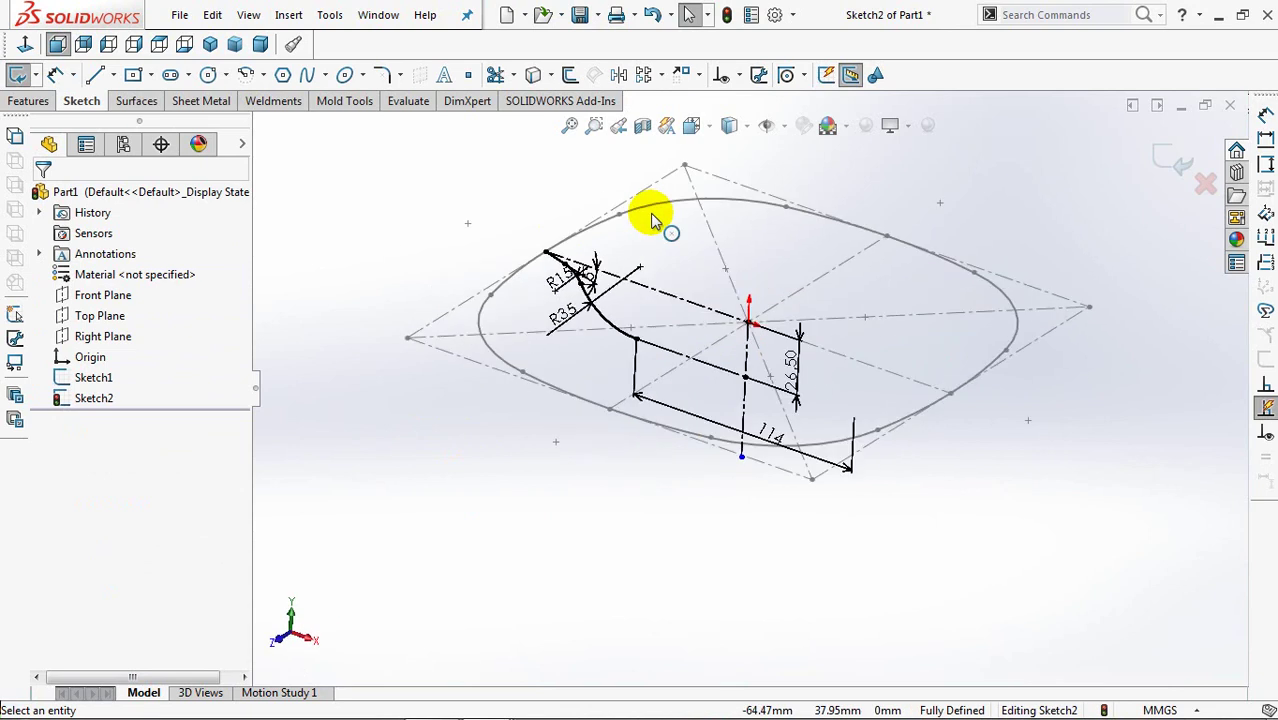
# Step: Exit the sketch and sweep the Sketch2 profile along the Sketch1 path as Surface-Sweep1
pyautogui.click(1160, 165)
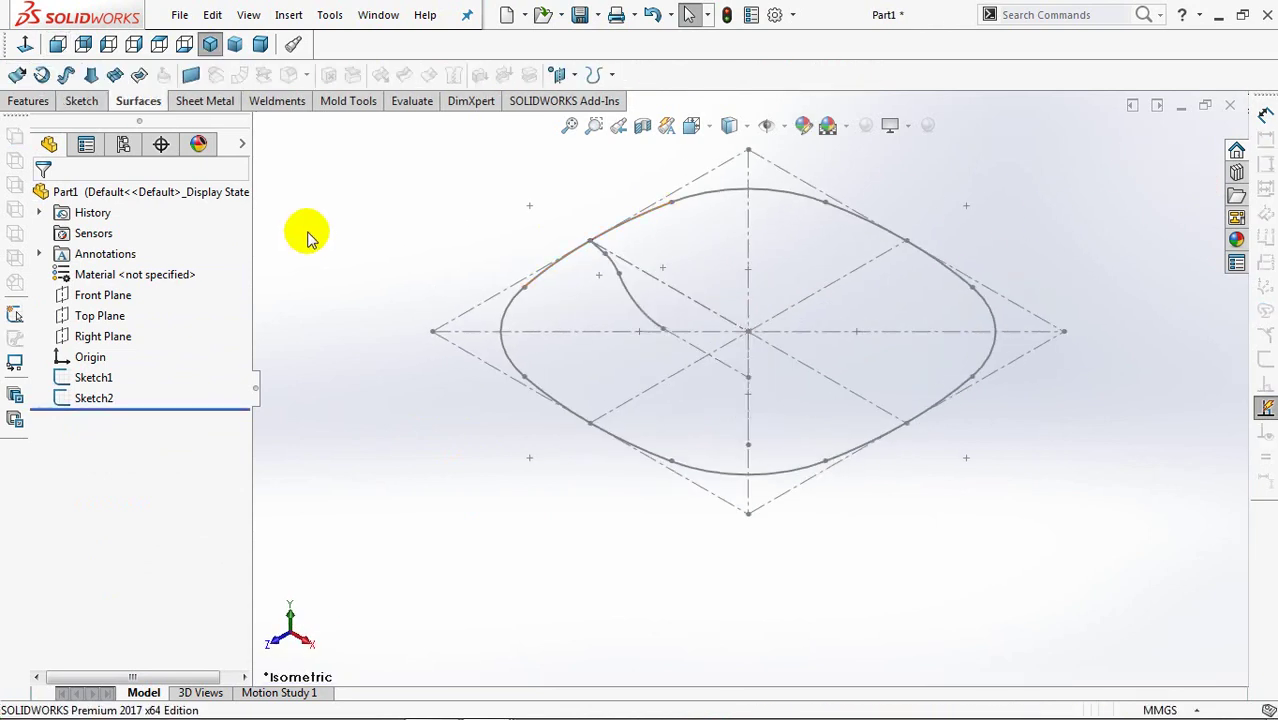
pyautogui.click(138, 101)
pyautogui.click(17, 75)
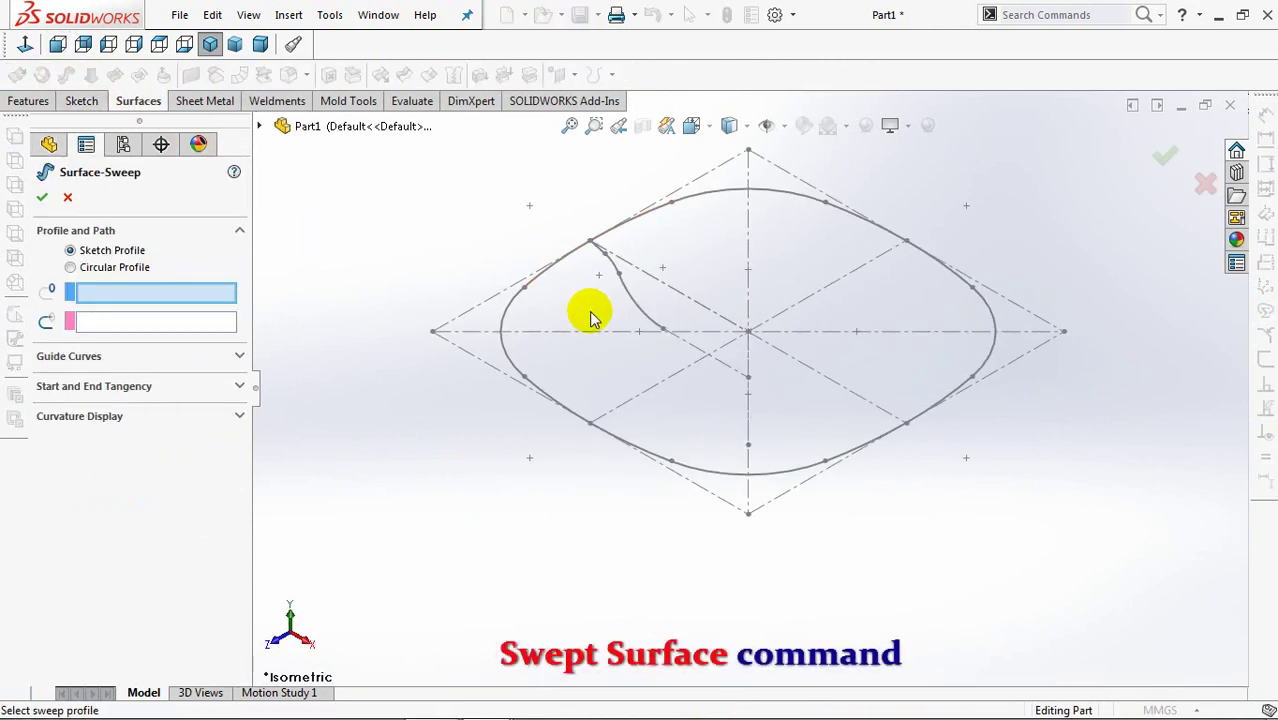
pyautogui.click(505, 318)
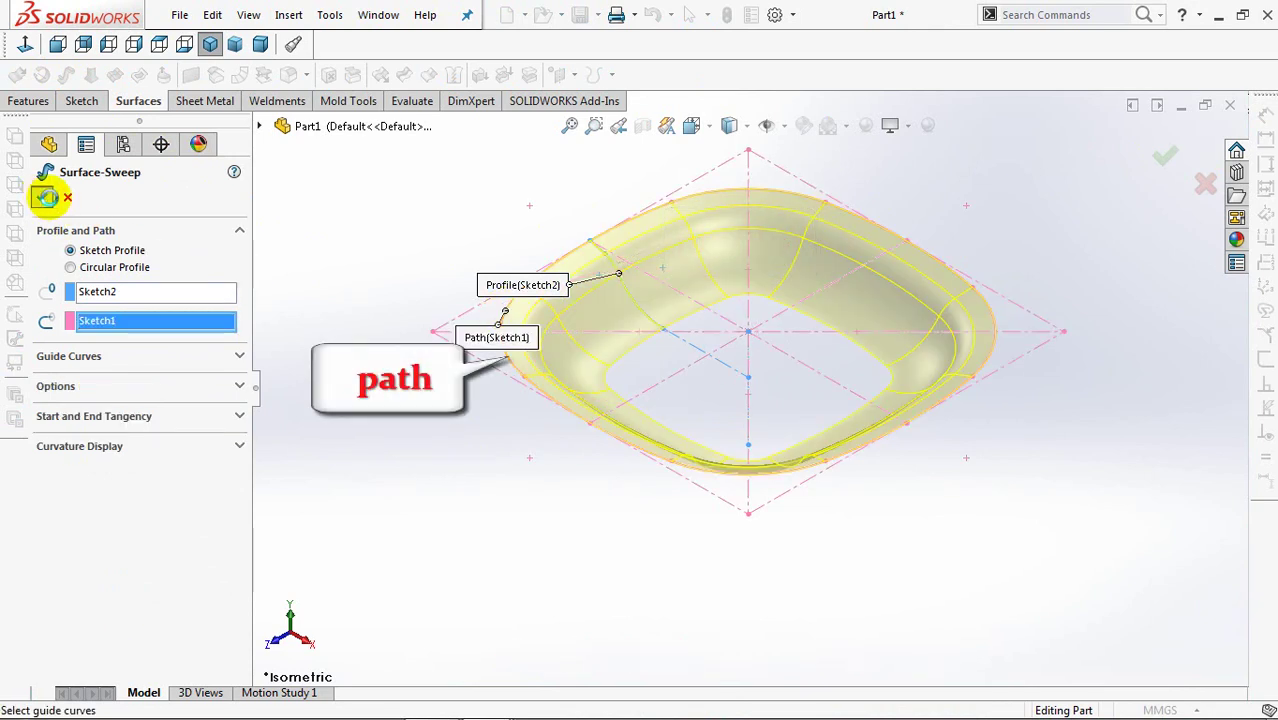
pyautogui.click(47, 197)
pyautogui.moveTo(826, 349); pyautogui.dragTo(497, 237, button='middle')
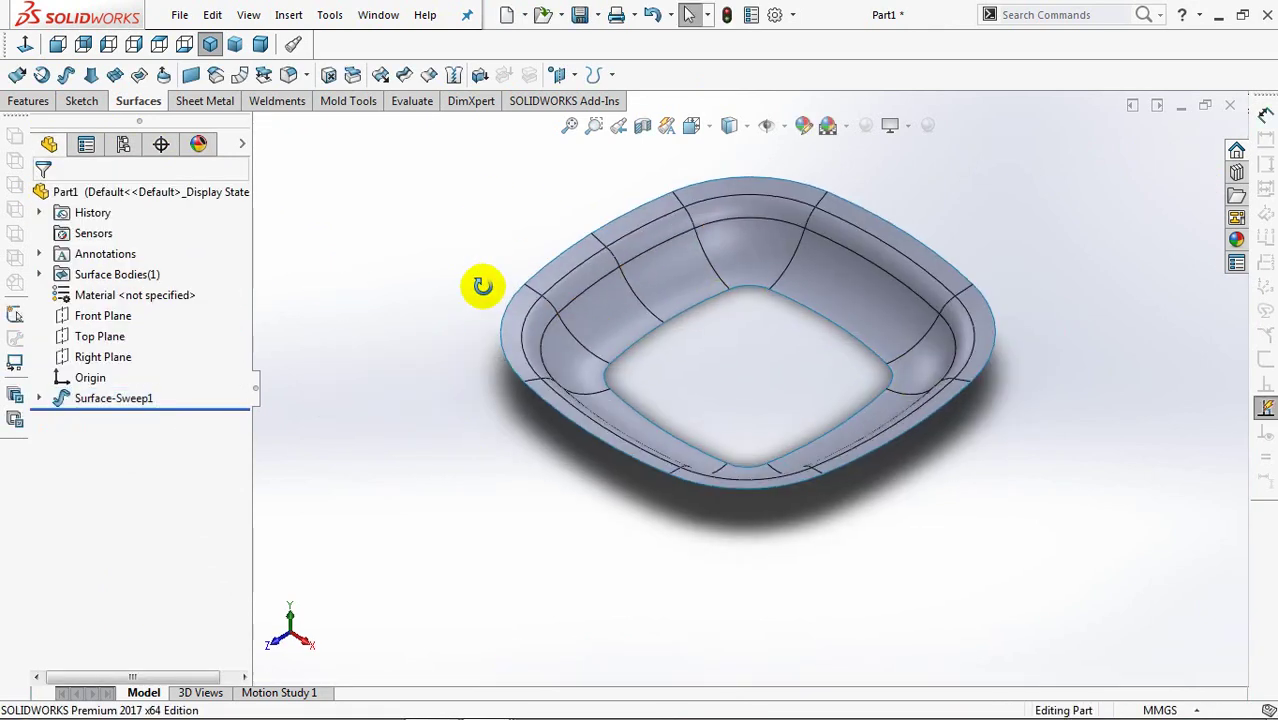
# Step: Open the sweep's path sketch, Sketch1, for editing
pyautogui.click(40, 398)
pyautogui.click(110, 437)
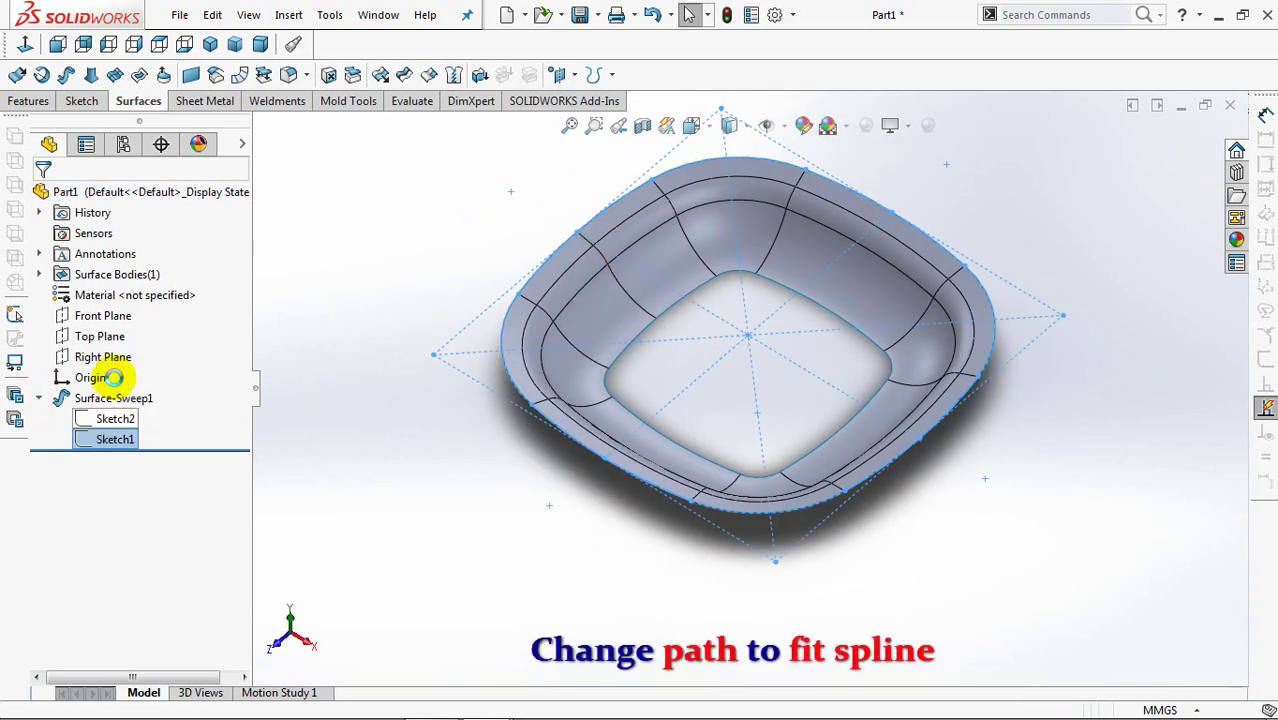
pyautogui.click(112, 377)
# Step: Fit one closed spline through all eight path arcs and lines, then exit the sketch
pyautogui.click(329, 14)
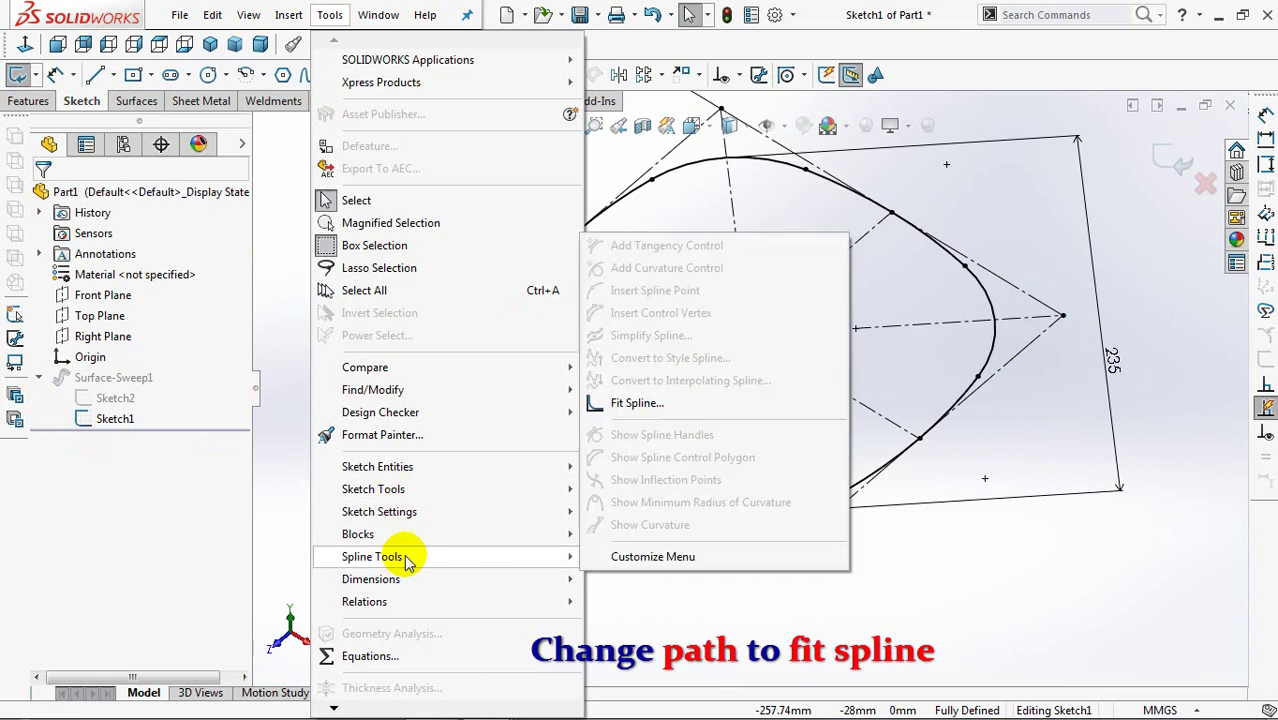
pyautogui.click(684, 405)
pyautogui.click(512, 318)
pyautogui.click(608, 208)
pyautogui.click(780, 162)
pyautogui.click(925, 236)
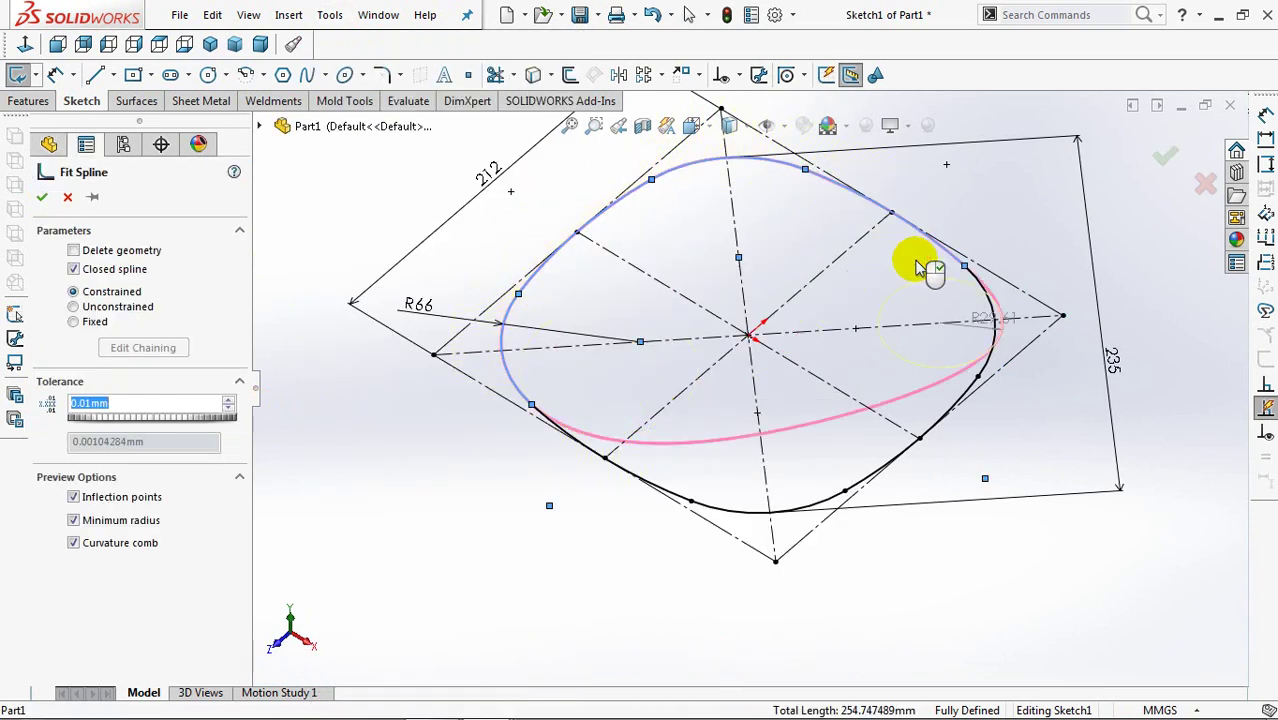
pyautogui.click(979, 291)
pyautogui.click(960, 398)
pyautogui.click(827, 491)
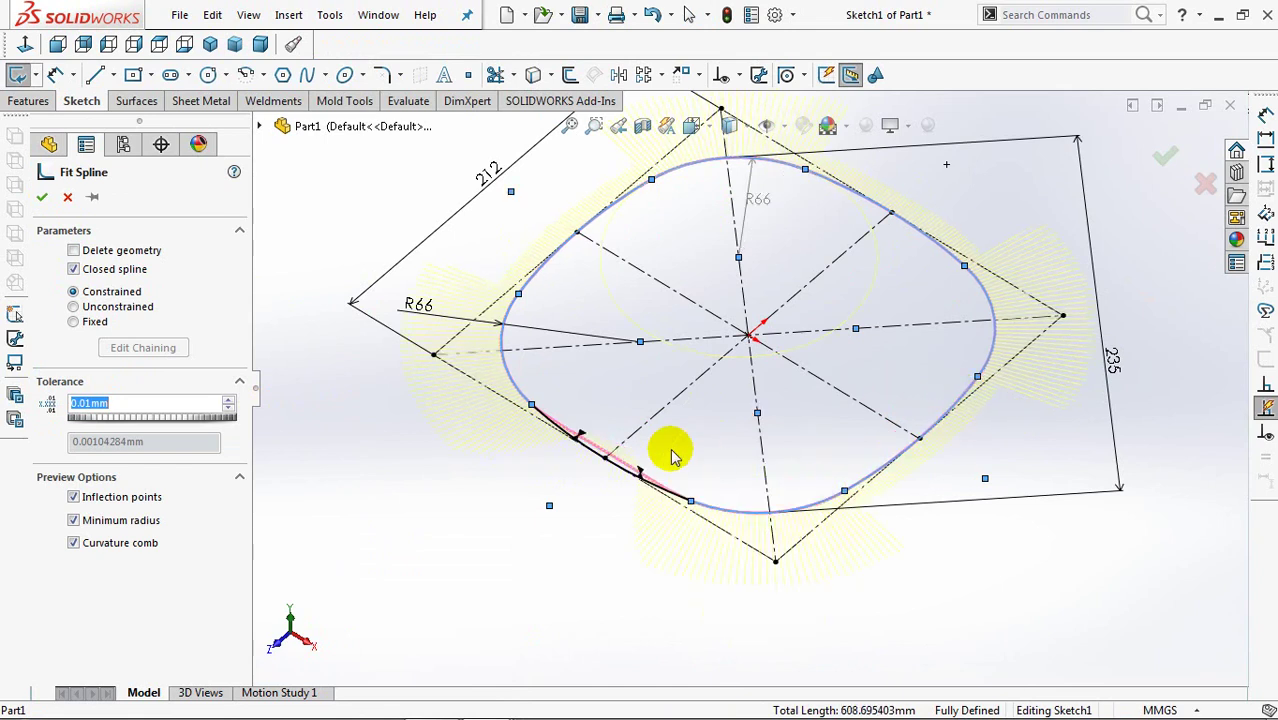
pyautogui.click(657, 490)
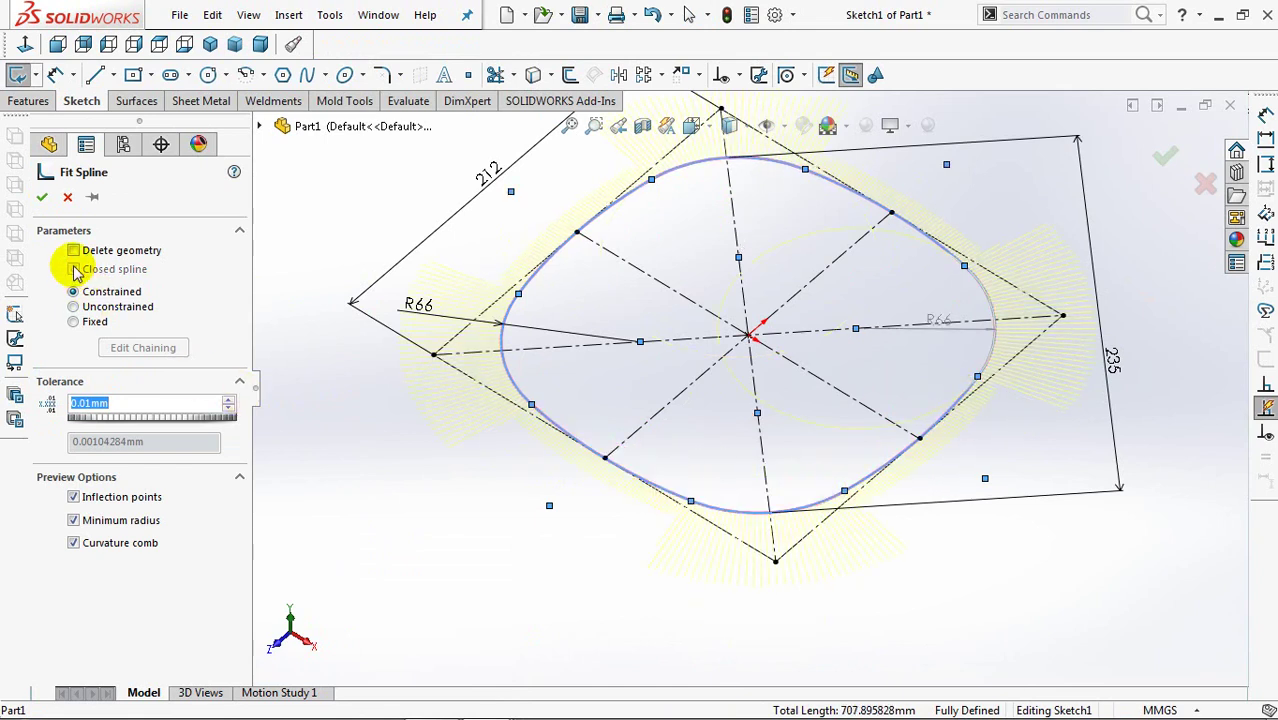
pyautogui.click(42, 199)
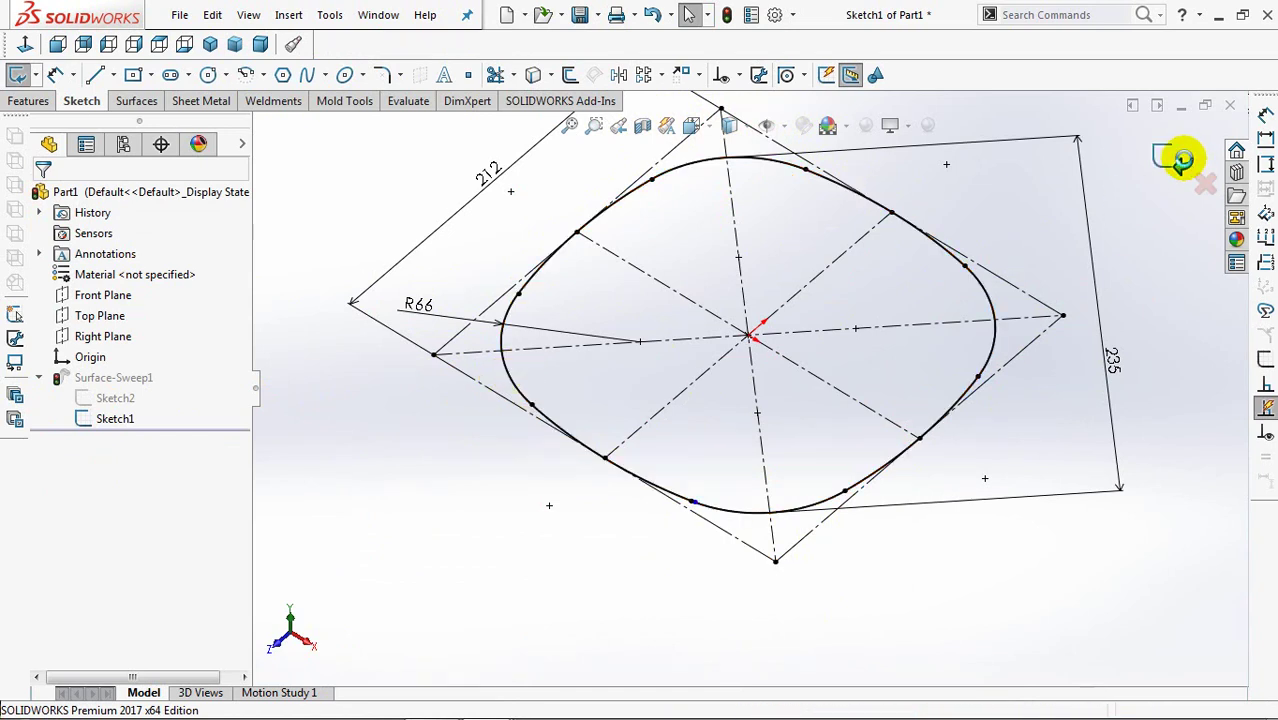
pyautogui.click(1183, 160)
# Step: Turn on Merge tangent faces in Surface-Sweep1's options and orbit to inspect the smooth bowl
pyautogui.moveTo(640, 305)
pyautogui.mouseDown(button='middle')
pyautogui.moveTo(727, 456)
pyautogui.moveTo(736, 405)
pyautogui.mouseUp(button='middle')
pyautogui.click(115, 400)
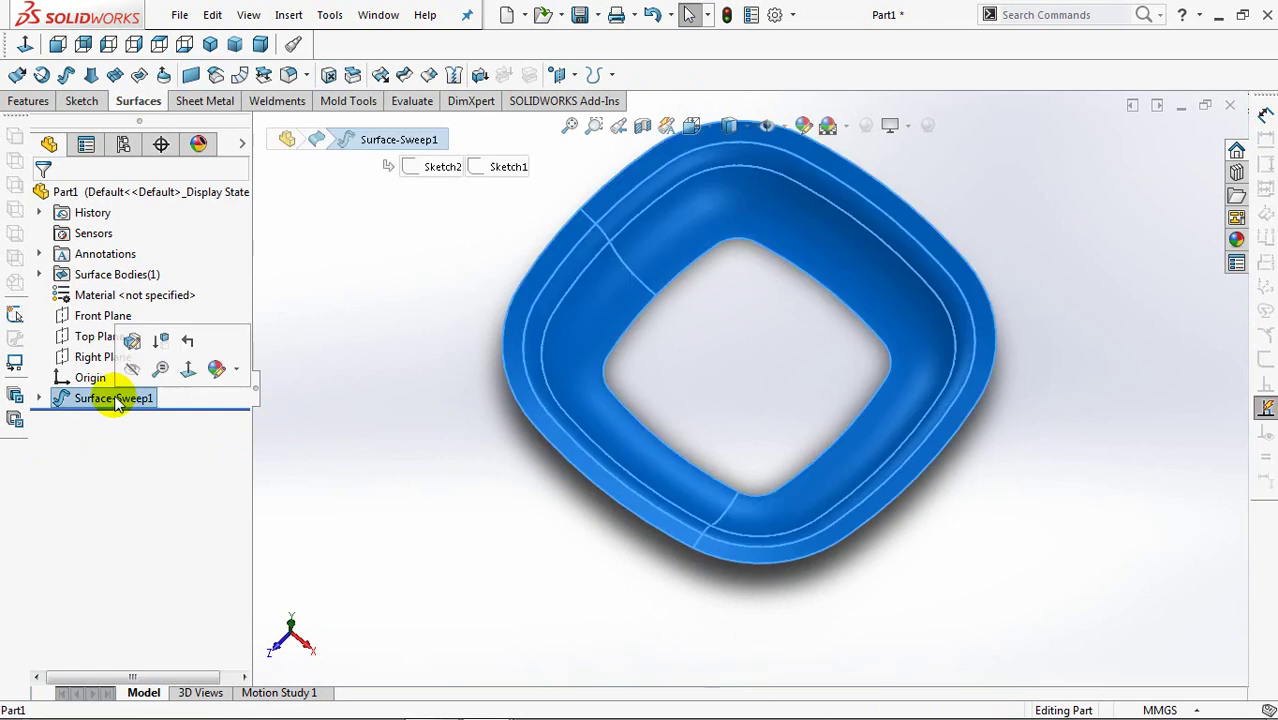
pyautogui.click(130, 340)
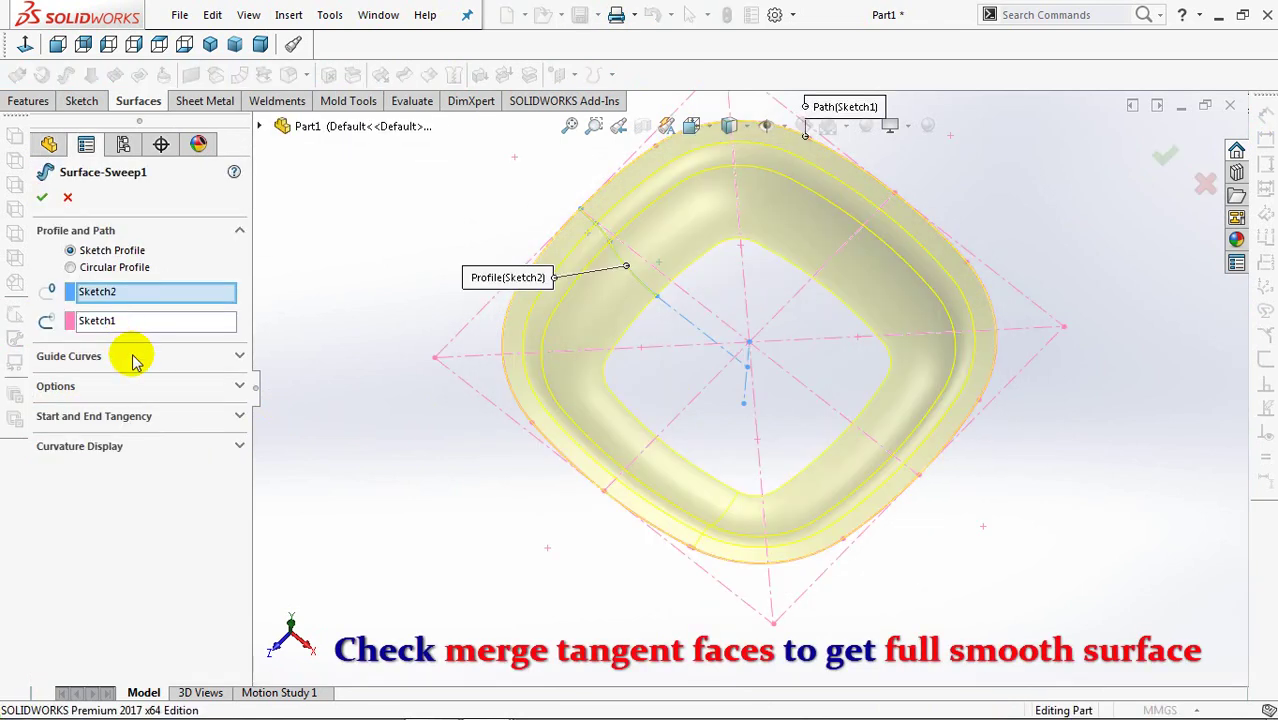
pyautogui.click(239, 388)
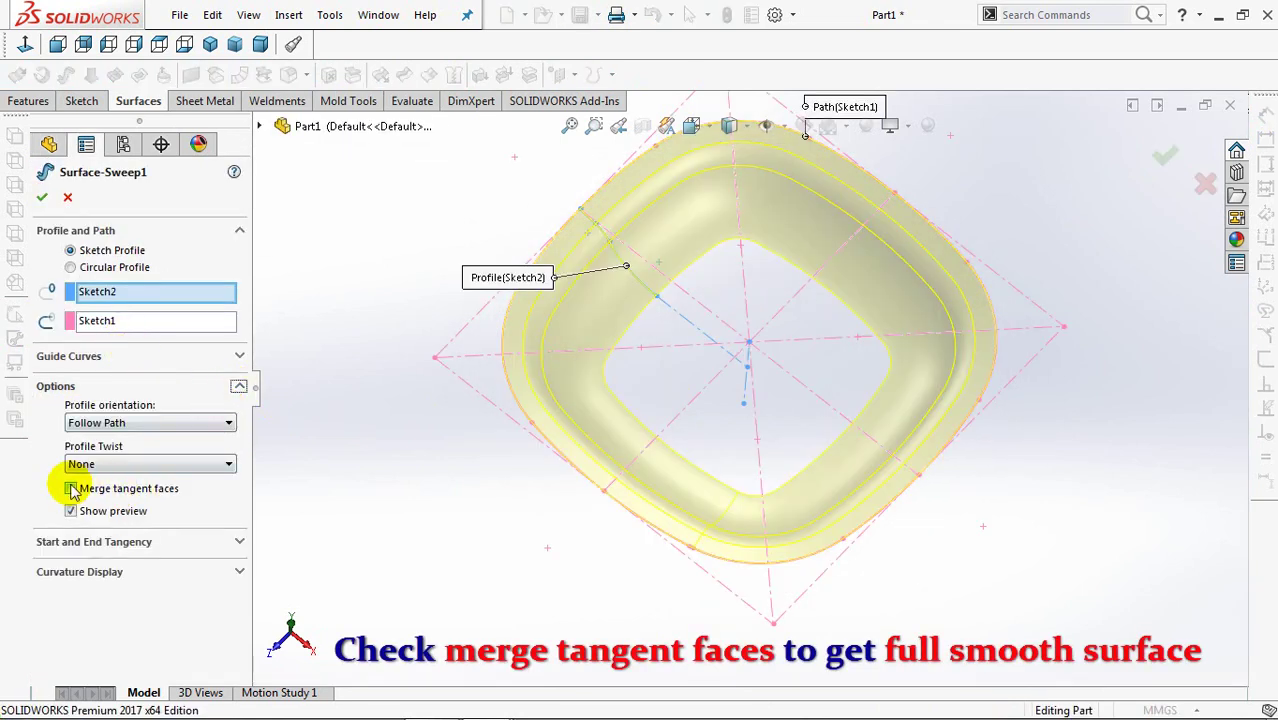
pyautogui.click(42, 199)
pyautogui.moveTo(422, 291)
pyautogui.mouseDown(button='middle')
pyautogui.moveTo(428, 422)
pyautogui.moveTo(646, 272)
pyautogui.mouseUp(button='middle')
pyautogui.moveTo(854, 490)
pyautogui.mouseDown(button='middle')
pyautogui.moveTo(513, 474)
pyautogui.moveTo(494, 437)
pyautogui.moveTo(503, 450)
pyautogui.mouseUp(button='middle')
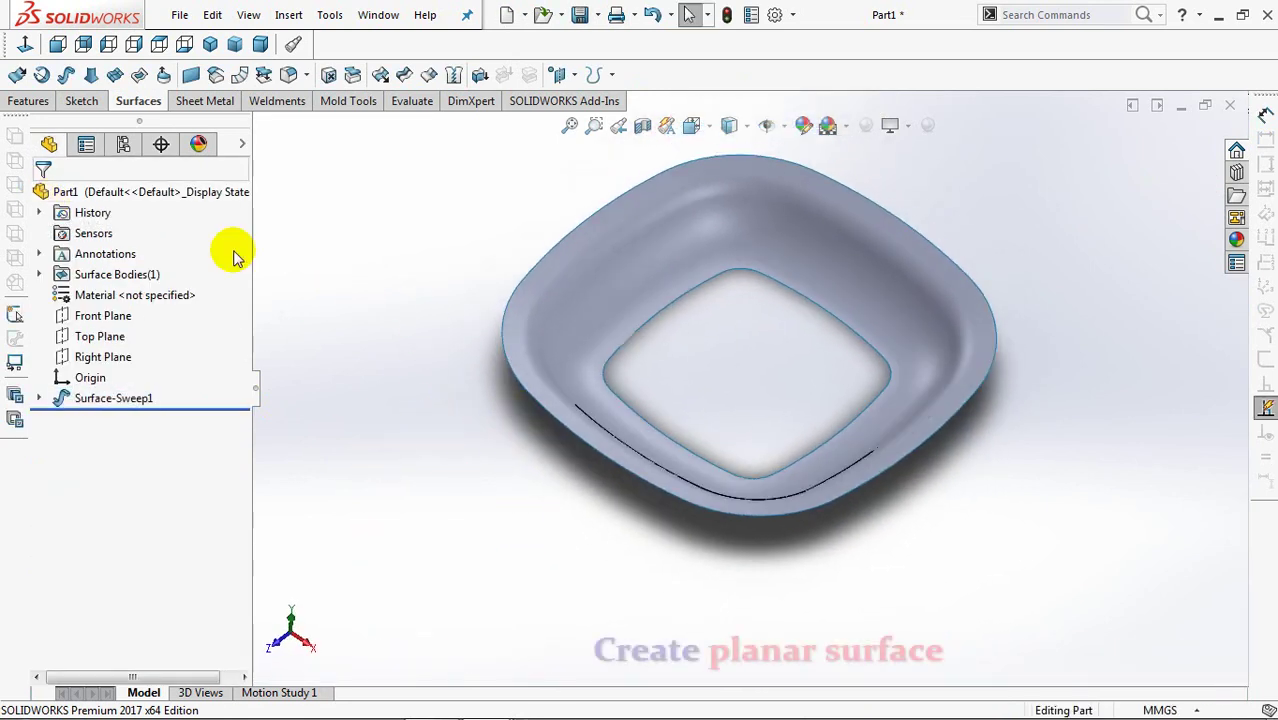
# Step: Fill the bowl's inner opening with a planar surface bounded by its edge loop
pyautogui.click(190, 75)
pyautogui.moveTo(464, 506)
pyautogui.mouseDown(button='middle')
pyautogui.moveTo(497, 261)
pyautogui.moveTo(670, 335)
pyautogui.mouseUp(button='middle')
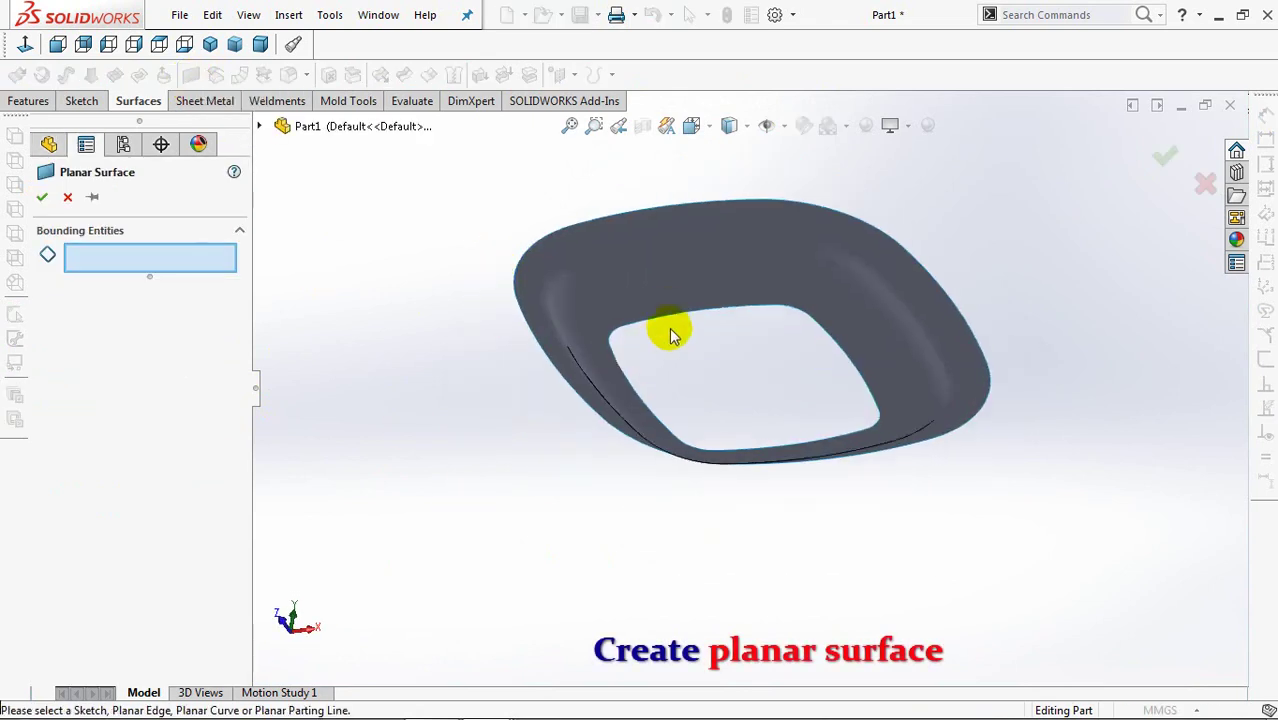
pyautogui.click(673, 323)
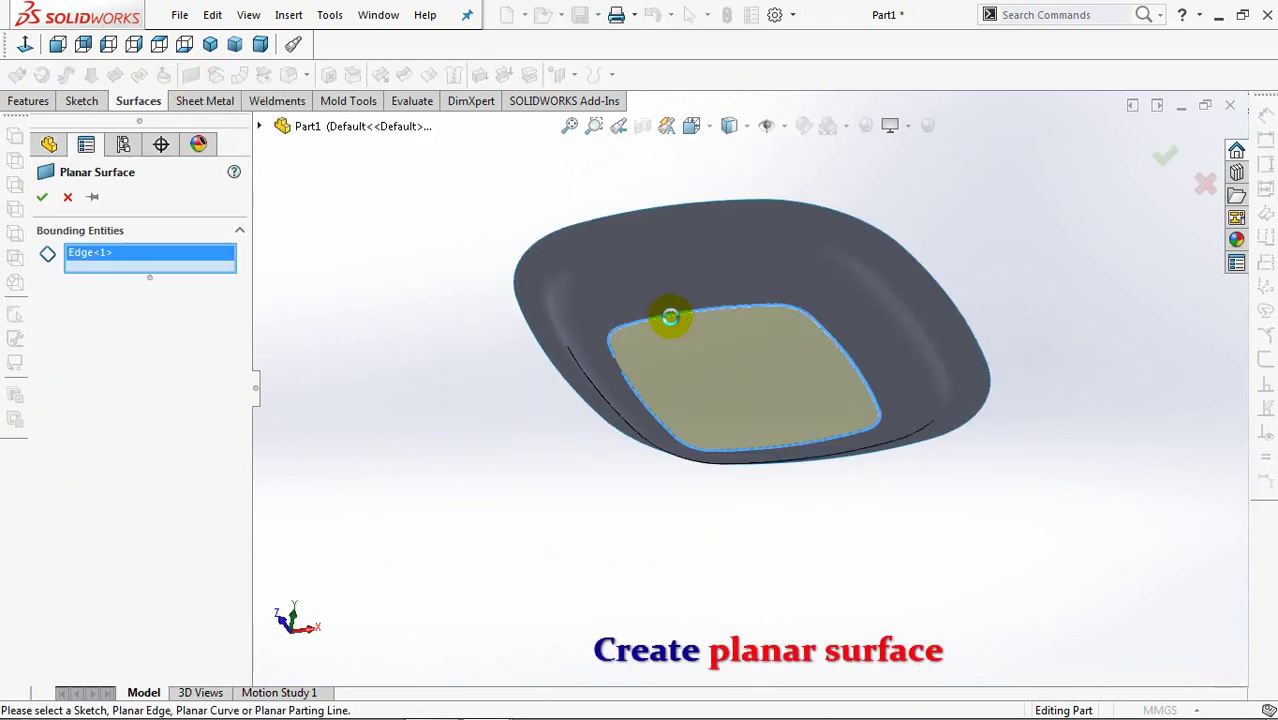
pyautogui.rightClick(670, 317)
pyautogui.moveTo(670, 319)
pyautogui.mouseDown(button='middle')
pyautogui.moveTo(650, 541)
pyautogui.moveTo(613, 570)
pyautogui.mouseUp(button='middle')
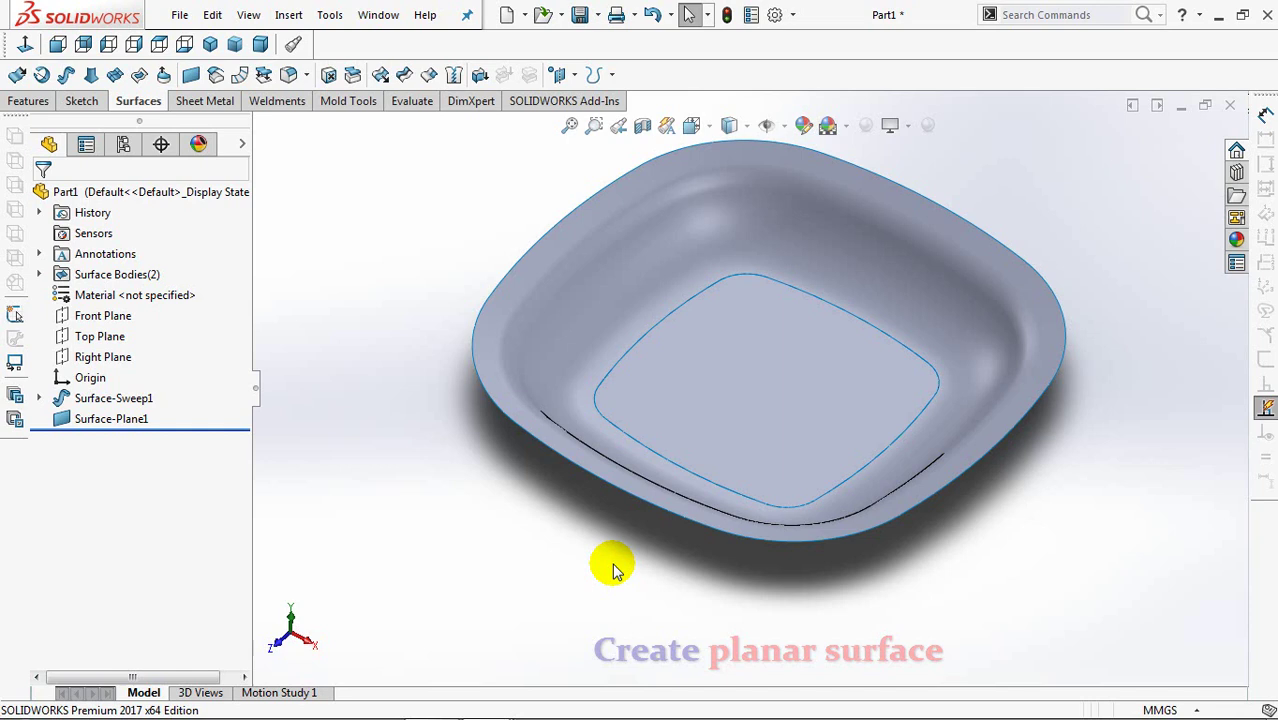
# Step: Knit Surface-Sweep1 and Surface-Plane1 together into a single surface
pyautogui.click(453, 76)
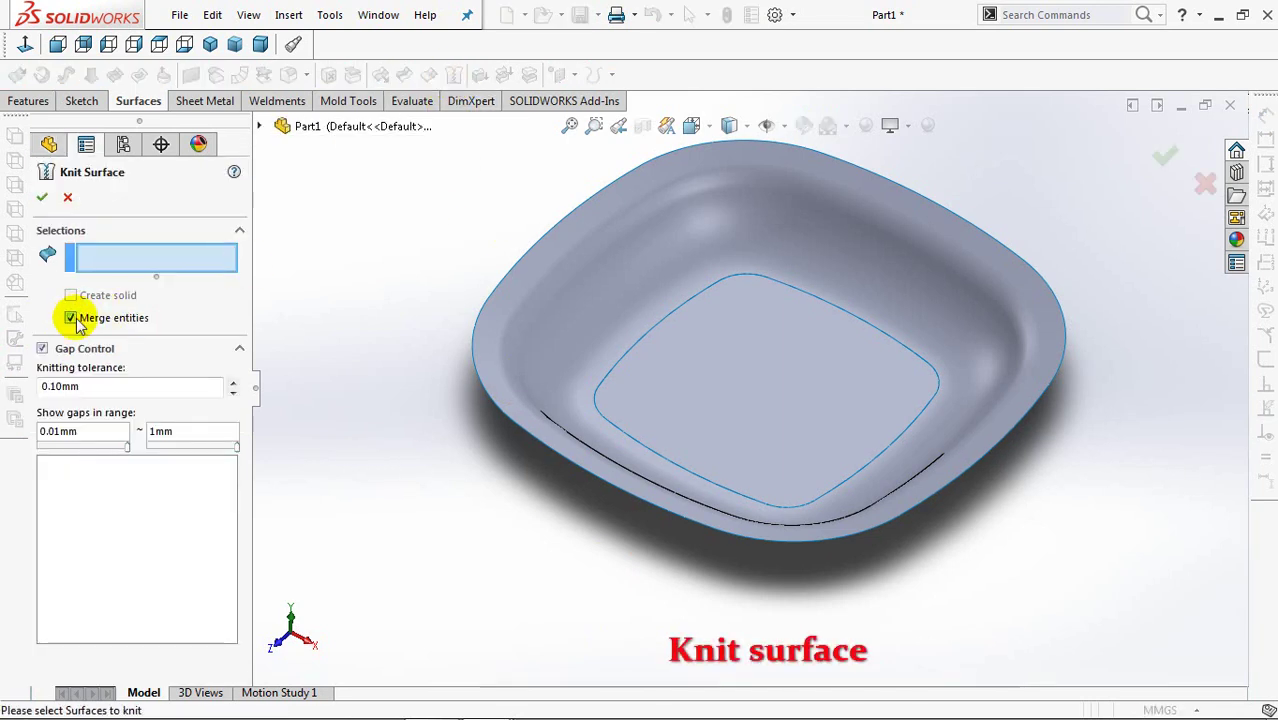
pyautogui.click(570, 352)
pyautogui.click(644, 395)
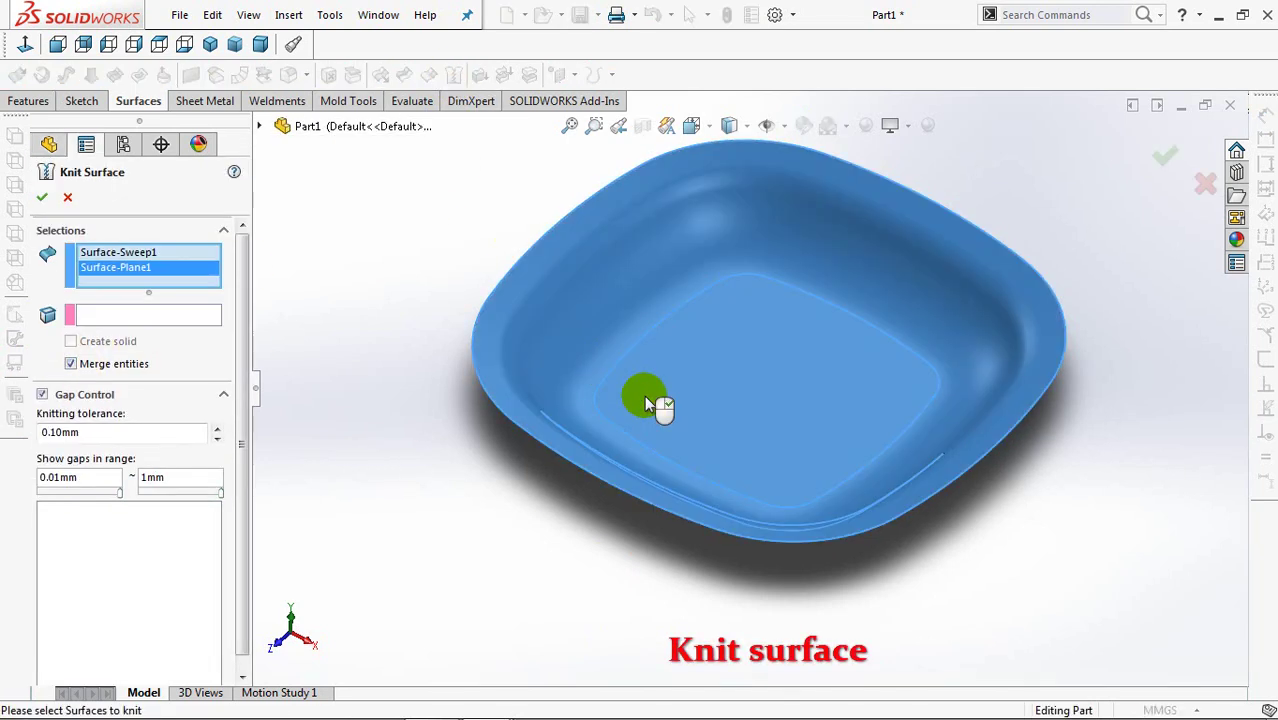
pyautogui.click(43, 198)
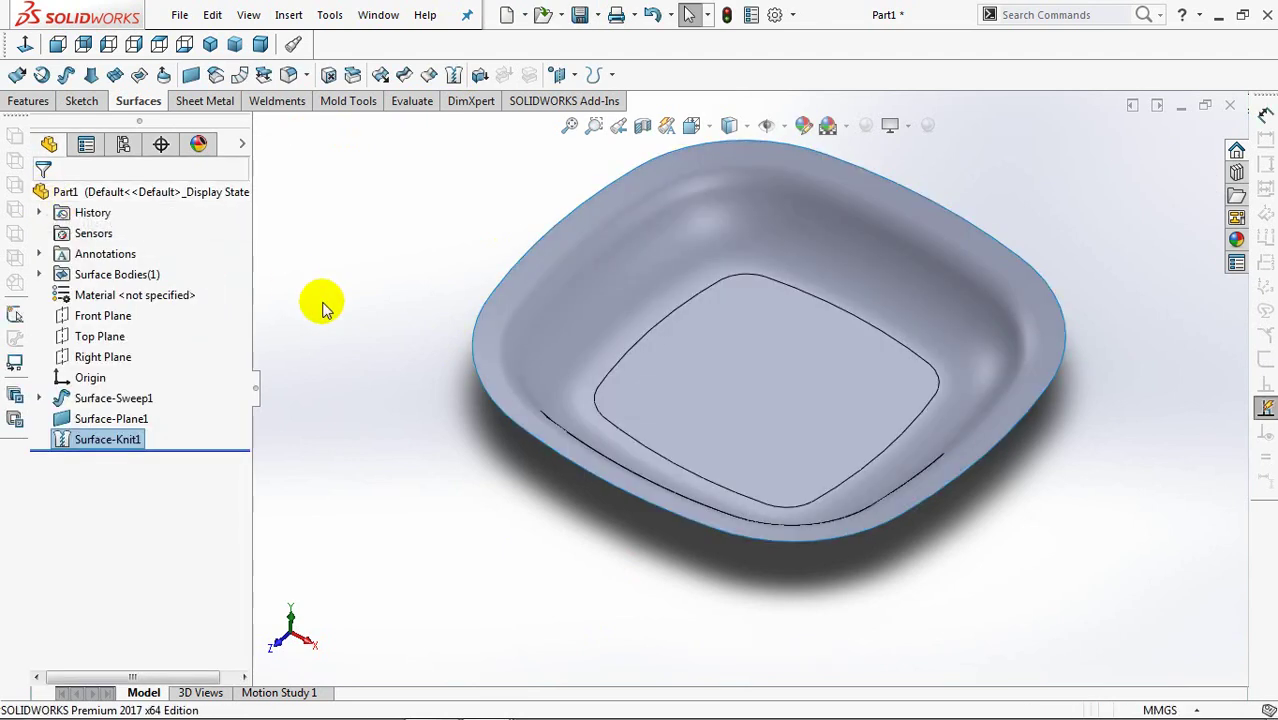
# Step: Thicken Surface-Knit1 by 1.35 mm into a solid bowl and orbit around it
pyautogui.click(479, 76)
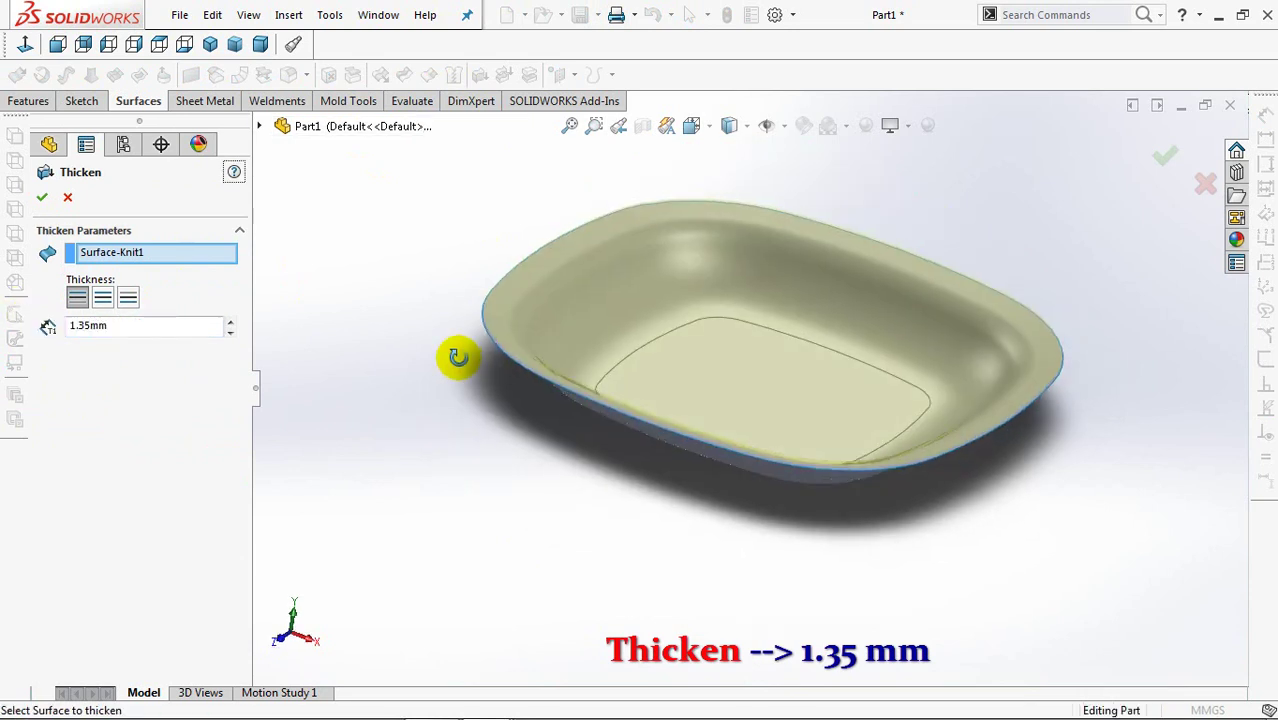
pyautogui.scroll(-5, 463, 367)
pyautogui.scroll(3, 497, 278)
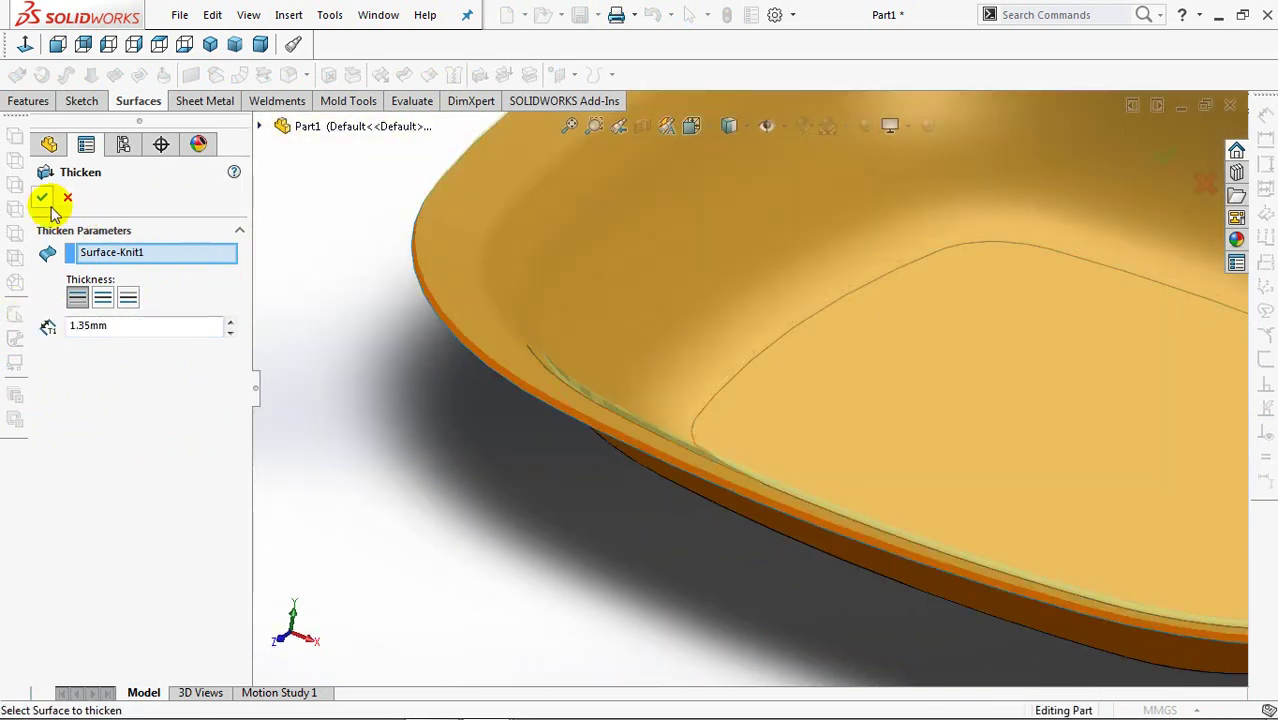
pyautogui.click(43, 199)
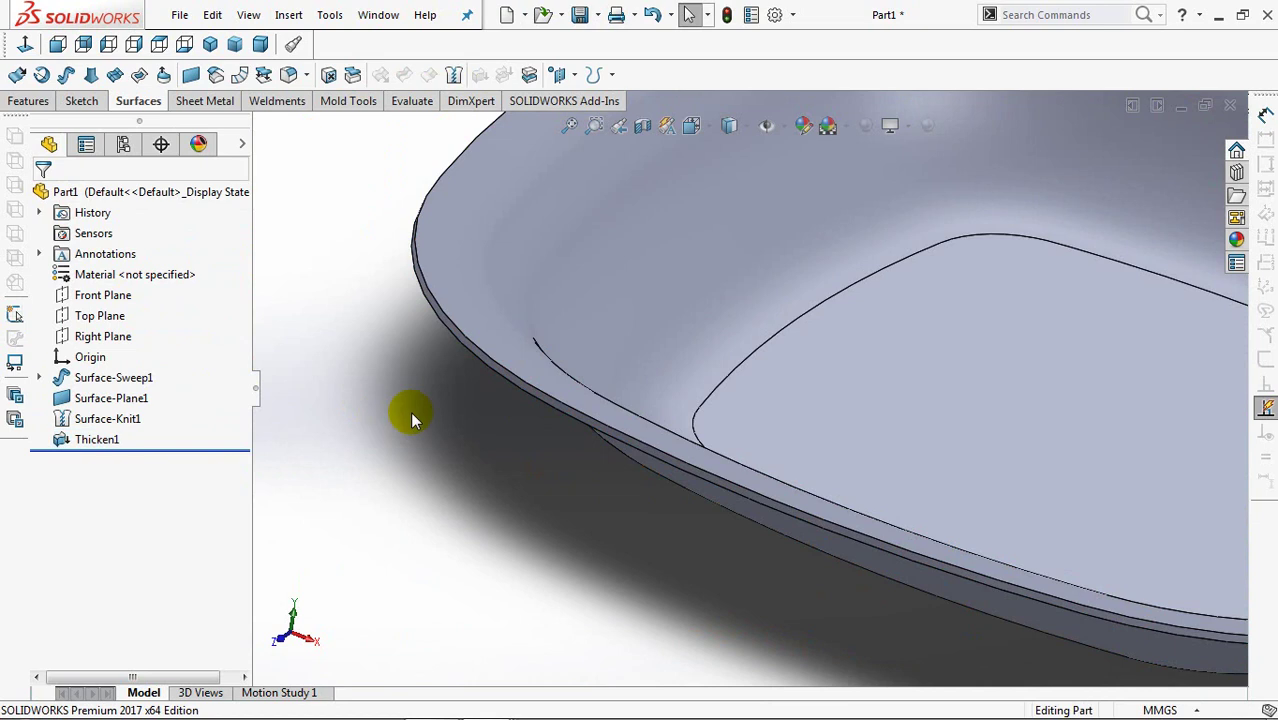
pyautogui.scroll(5, 410, 420)
pyautogui.moveTo(391, 494)
pyautogui.mouseDown(button='middle')
pyautogui.moveTo(562, 434)
pyautogui.moveTo(493, 533)
pyautogui.mouseUp(button='middle')
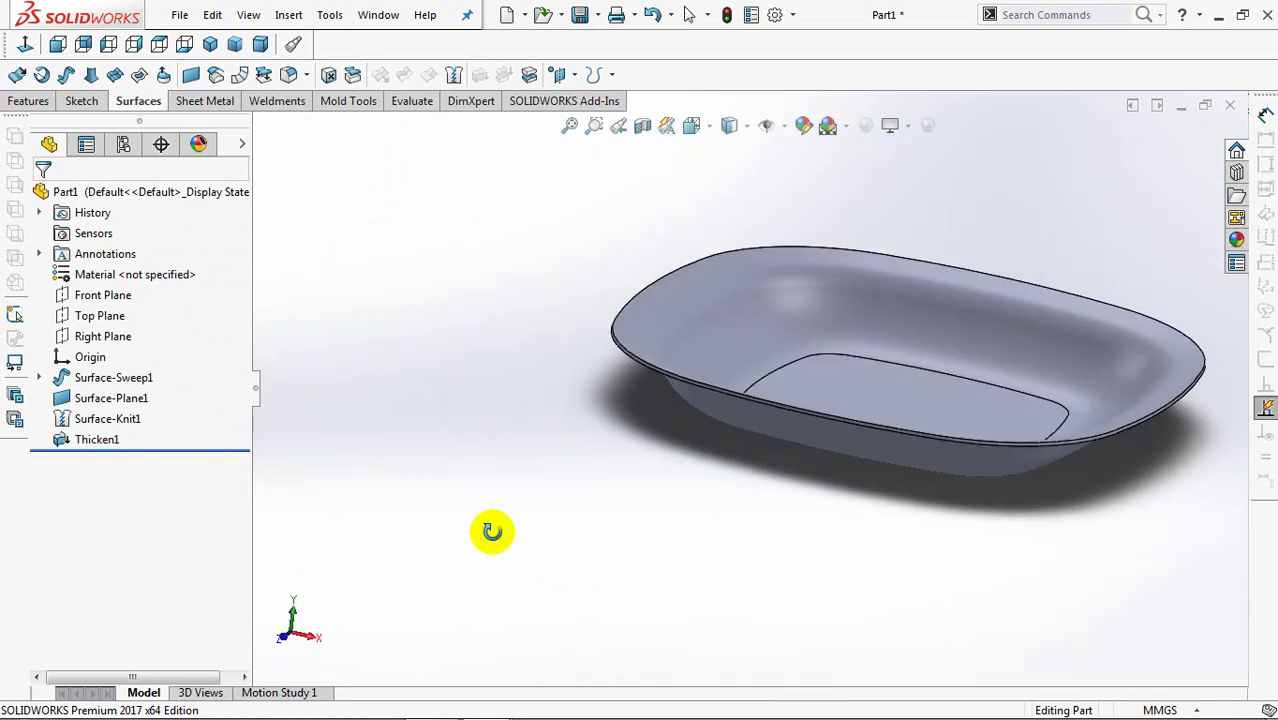
pyautogui.click(97, 298)
# Step: Start a sketch on the Front Plane with a vertical centerline down from the origin
pyautogui.click(111, 273)
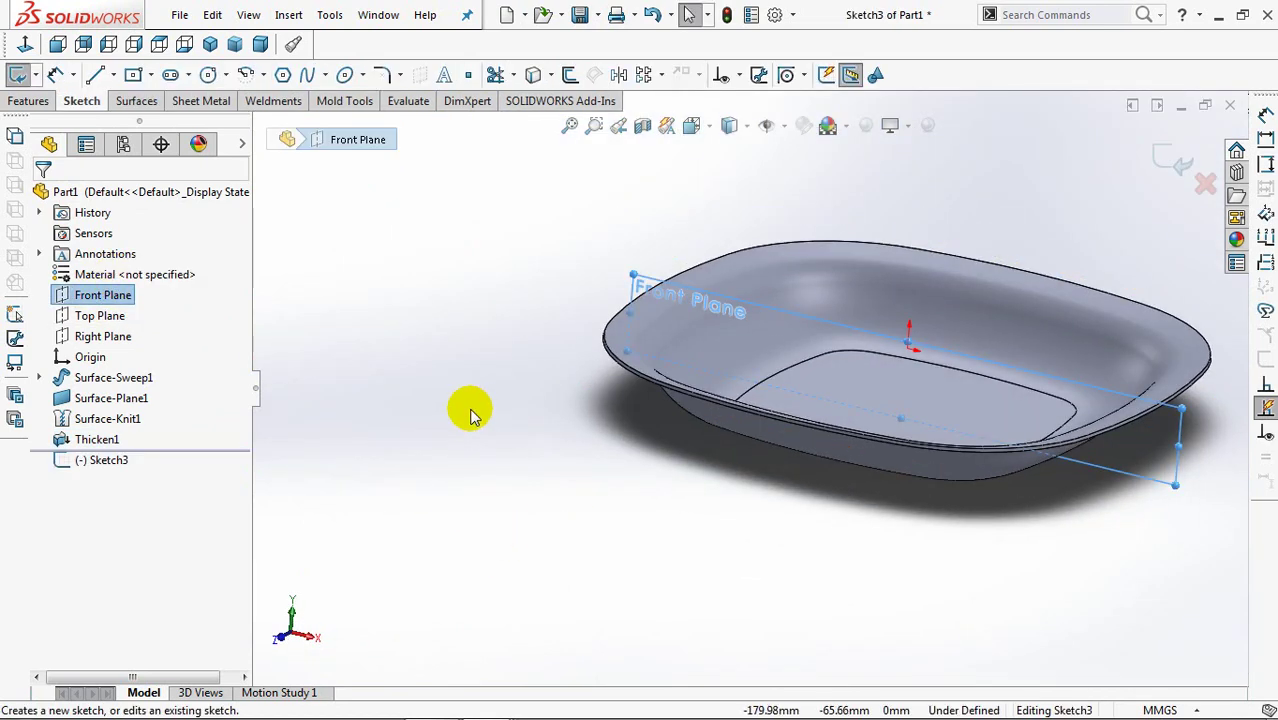
pyautogui.click(77, 104)
pyautogui.click(113, 78)
pyautogui.click(130, 121)
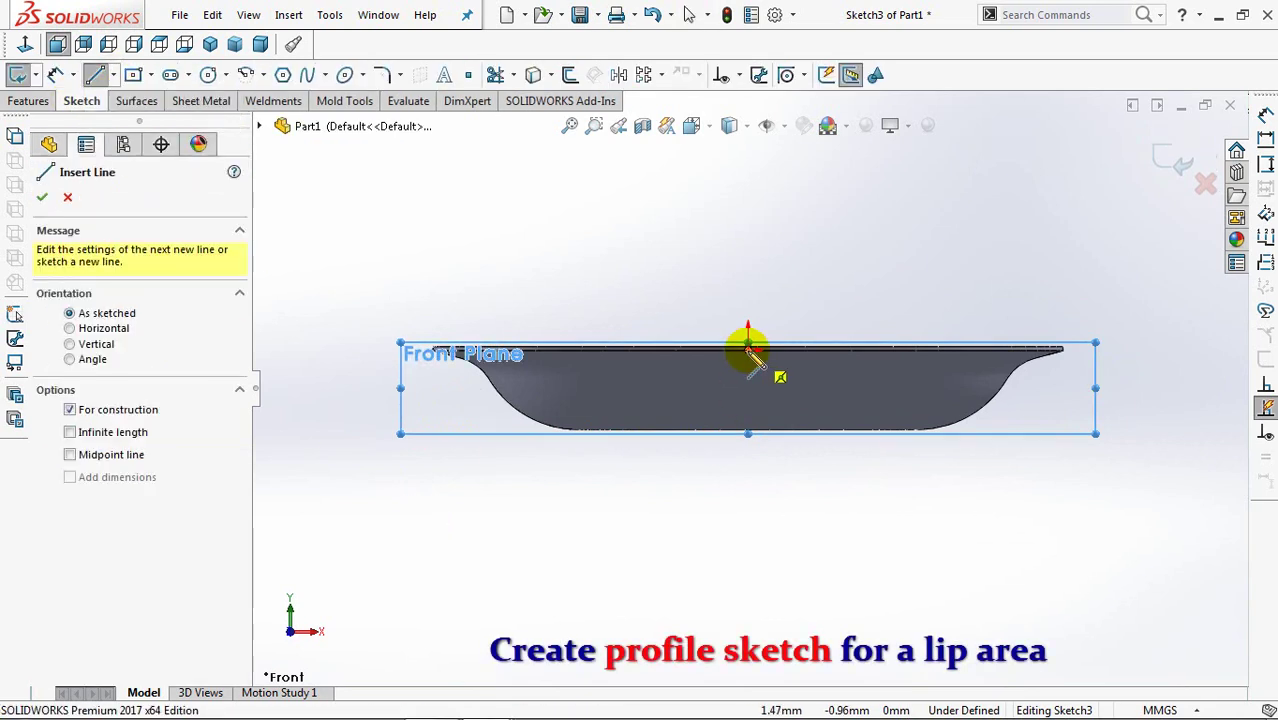
pyautogui.click(749, 351)
pyautogui.click(749, 432)
pyautogui.rightClick(750, 436)
pyautogui.click(795, 441)
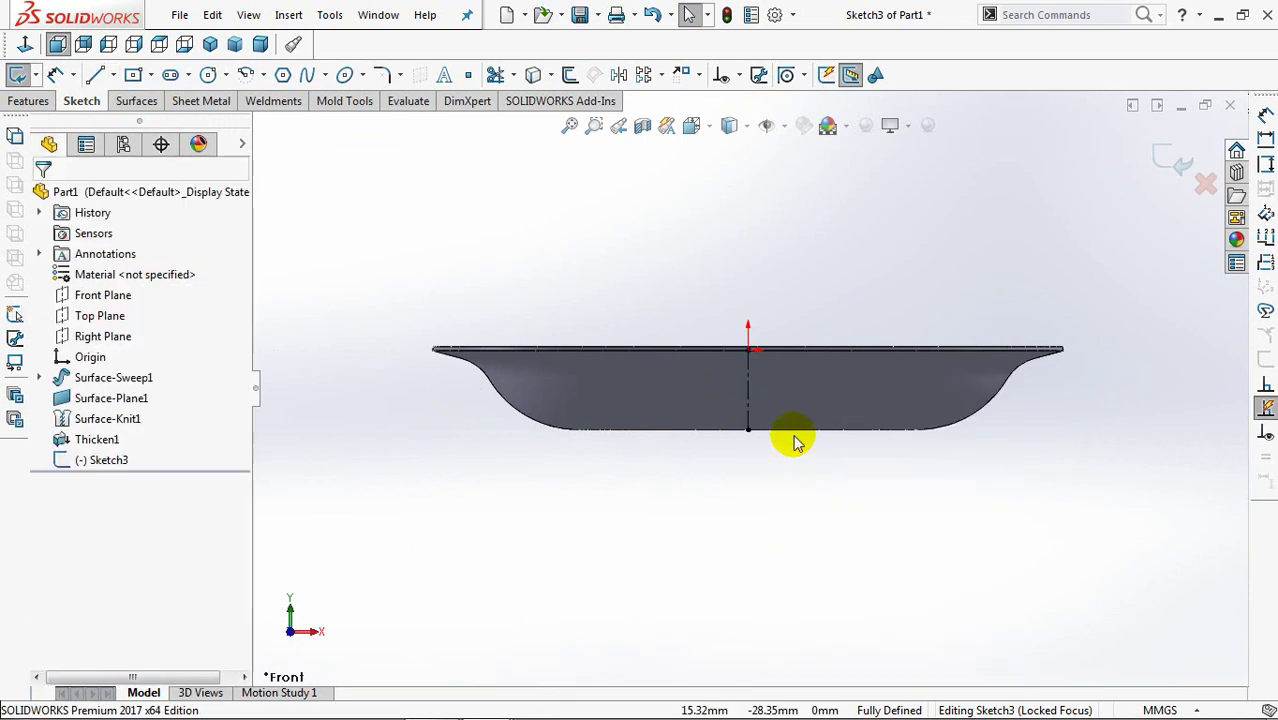
# Step: Zoom to the left rim end in wireframe and draw a circle at the rim tip
pyautogui.click(594, 125)
pyautogui.moveTo(408, 334); pyautogui.dragTo(490, 378)
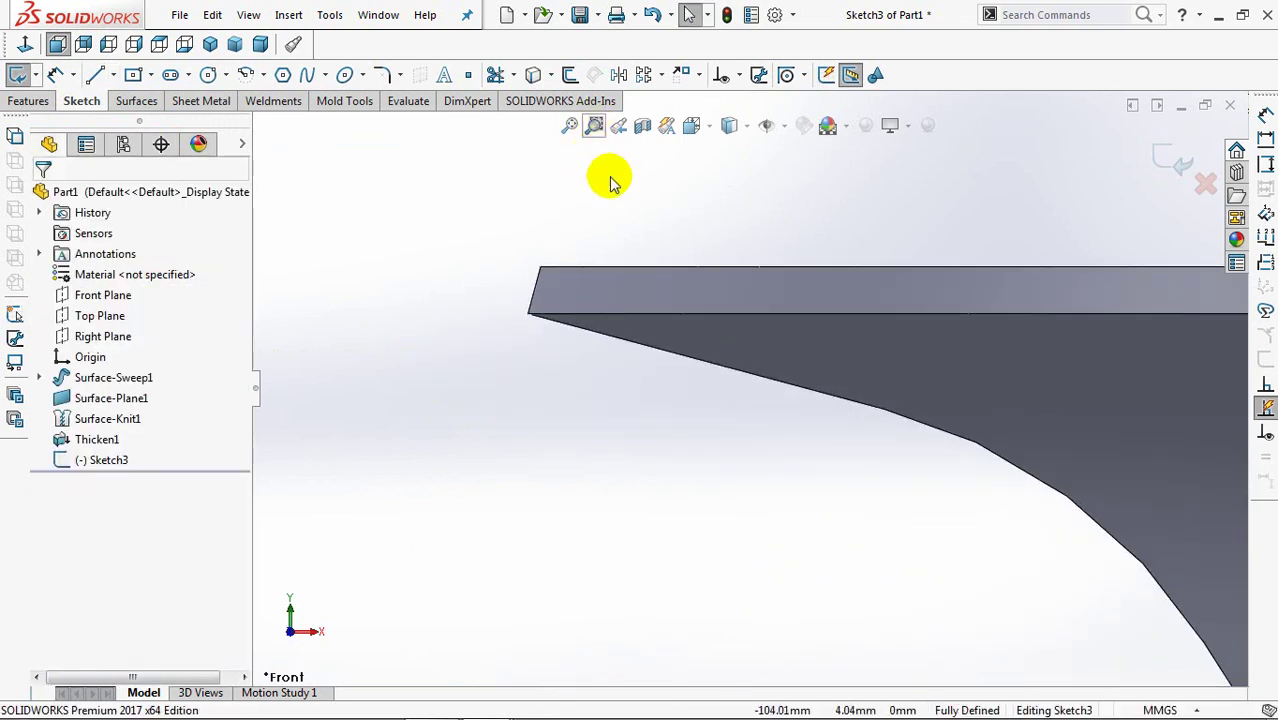
pyautogui.click(729, 127)
pyautogui.click(729, 268)
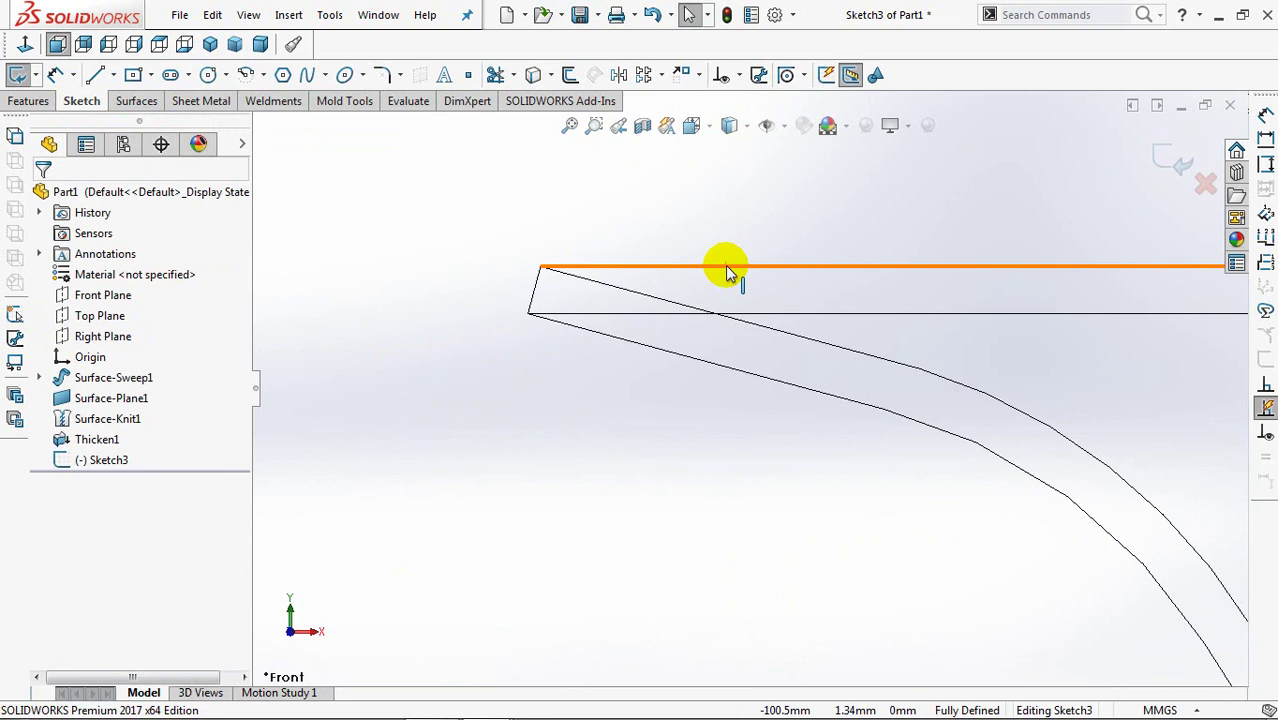
pyautogui.click(208, 77)
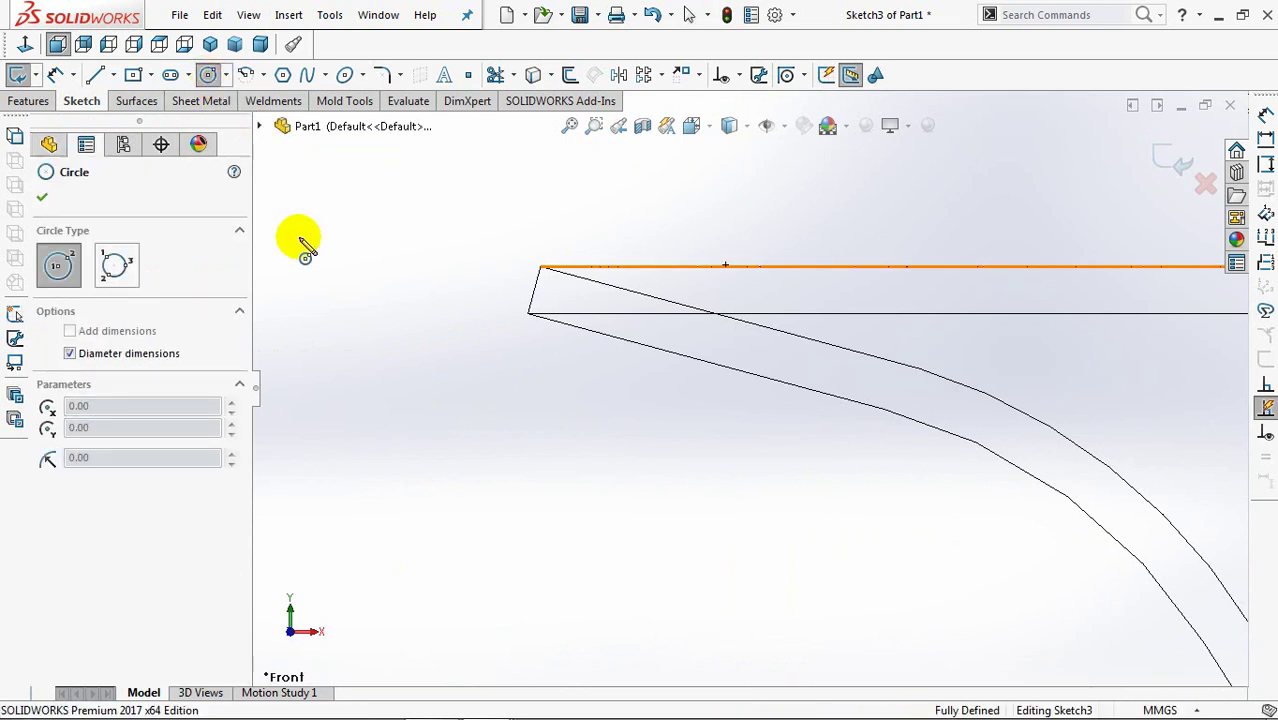
pyautogui.click(580, 320)
pyautogui.click(516, 271)
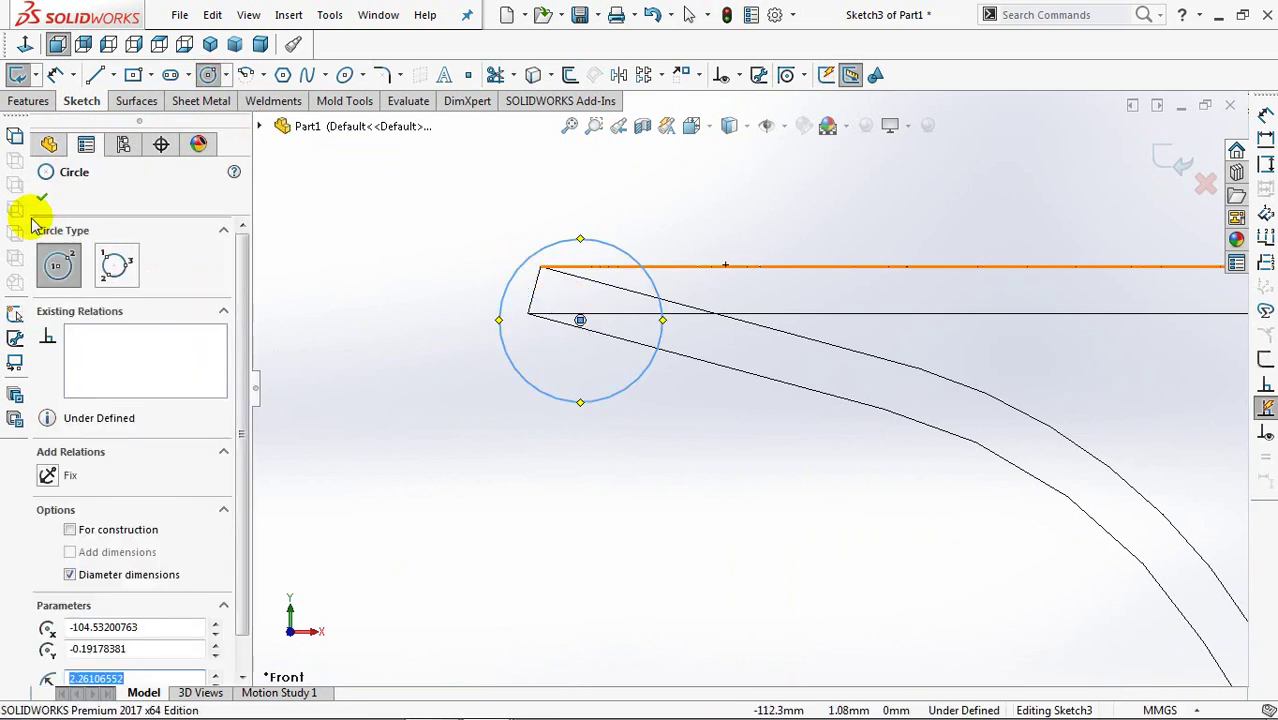
pyautogui.click(42, 197)
# Step: Dimension the circle's diameter as 3 mm
pyautogui.click(55, 75)
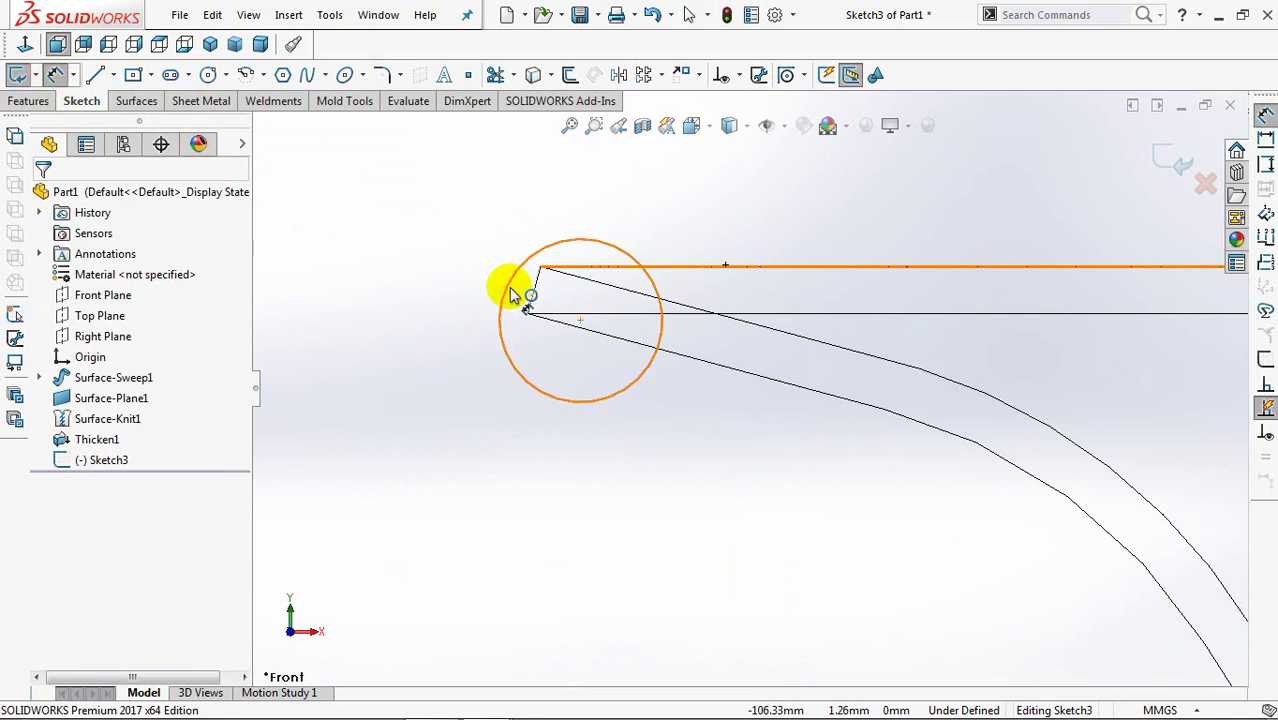
pyautogui.click(517, 272)
pyautogui.click(400, 305)
pyautogui.click(324, 291)
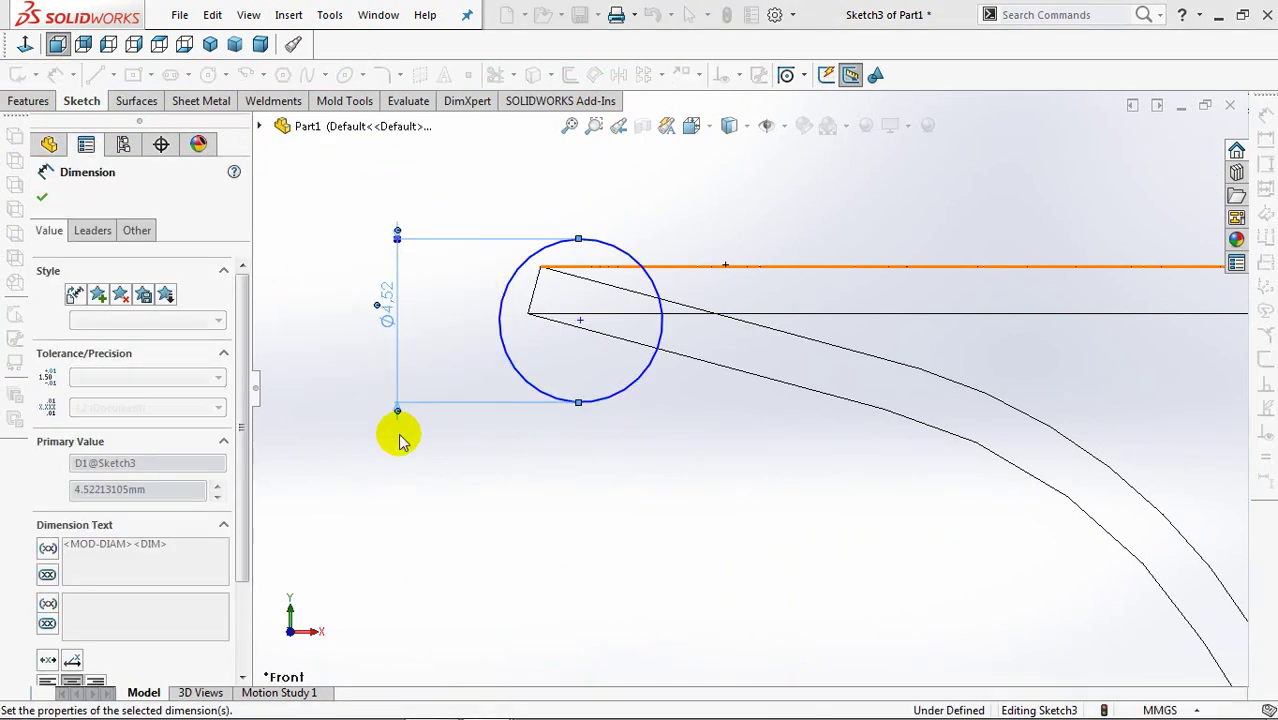
pyautogui.click(600, 298)
# Step: Add a centerline along the slanted rim edge and place the circle 0.50 from it
pyautogui.click(113, 75)
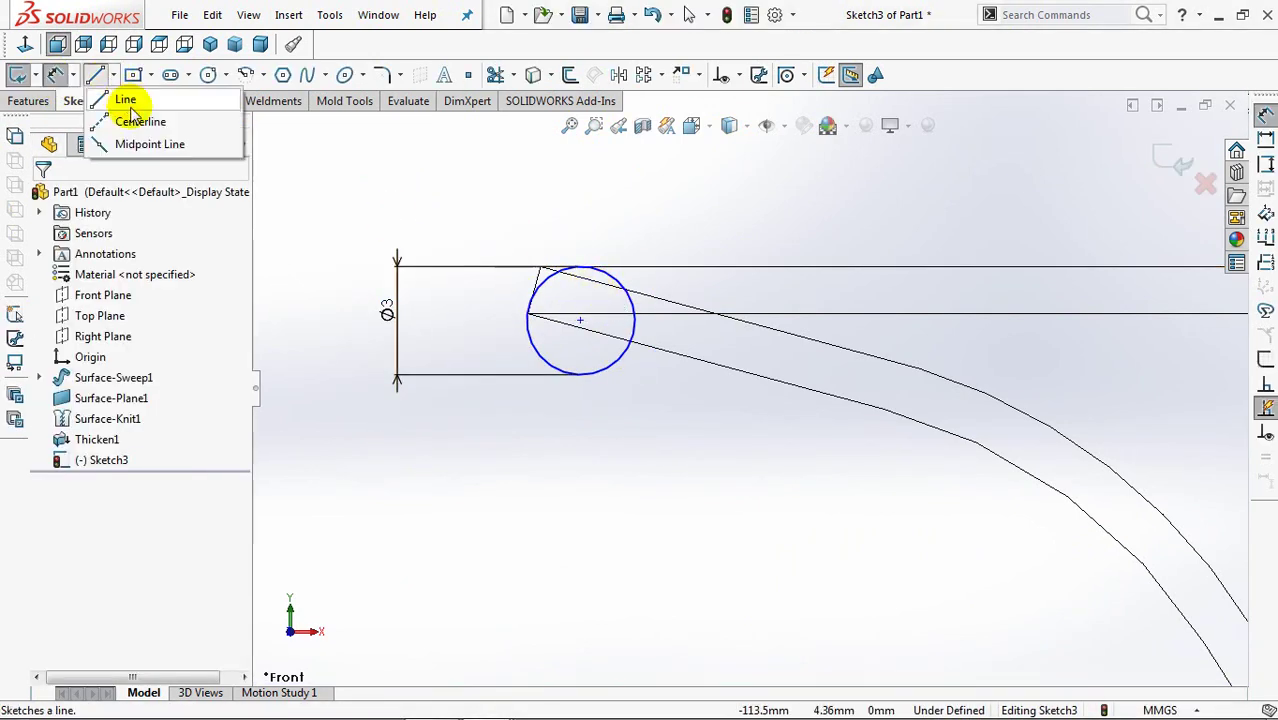
pyautogui.click(132, 117)
pyautogui.click(540, 270)
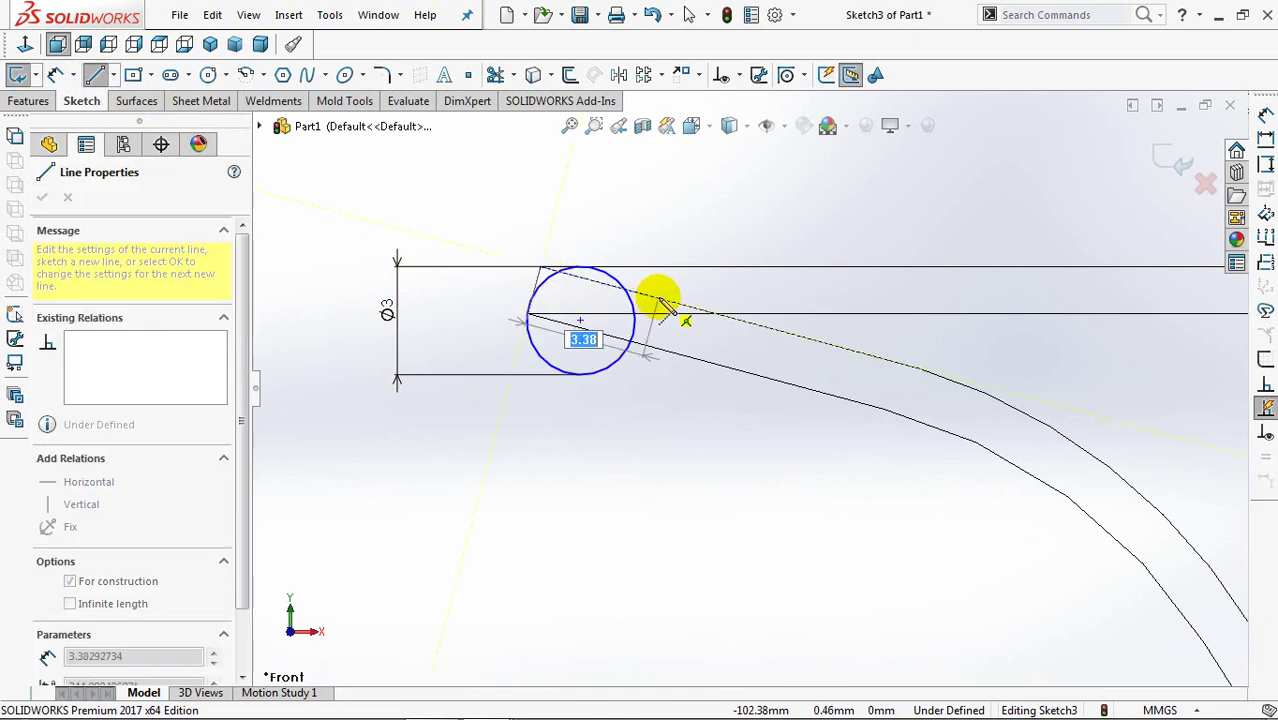
pyautogui.click(658, 298)
pyautogui.rightClick(657, 296)
pyautogui.click(699, 314)
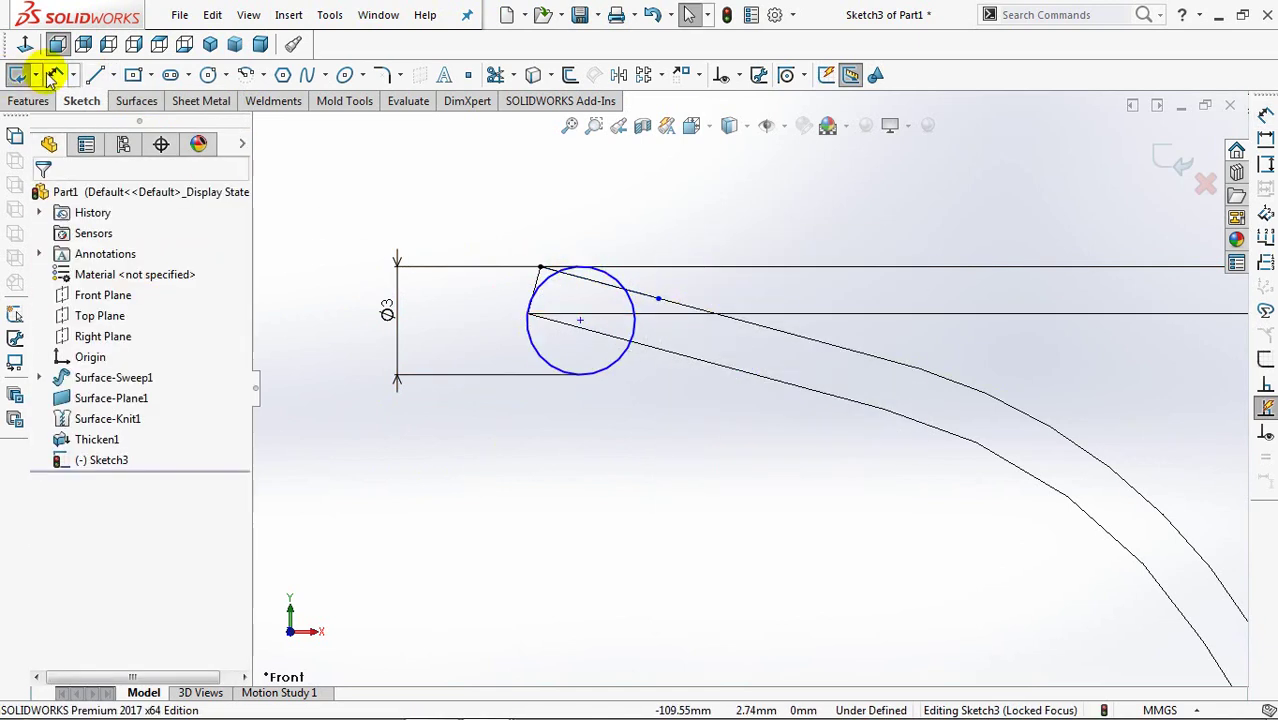
pyautogui.click(607, 279)
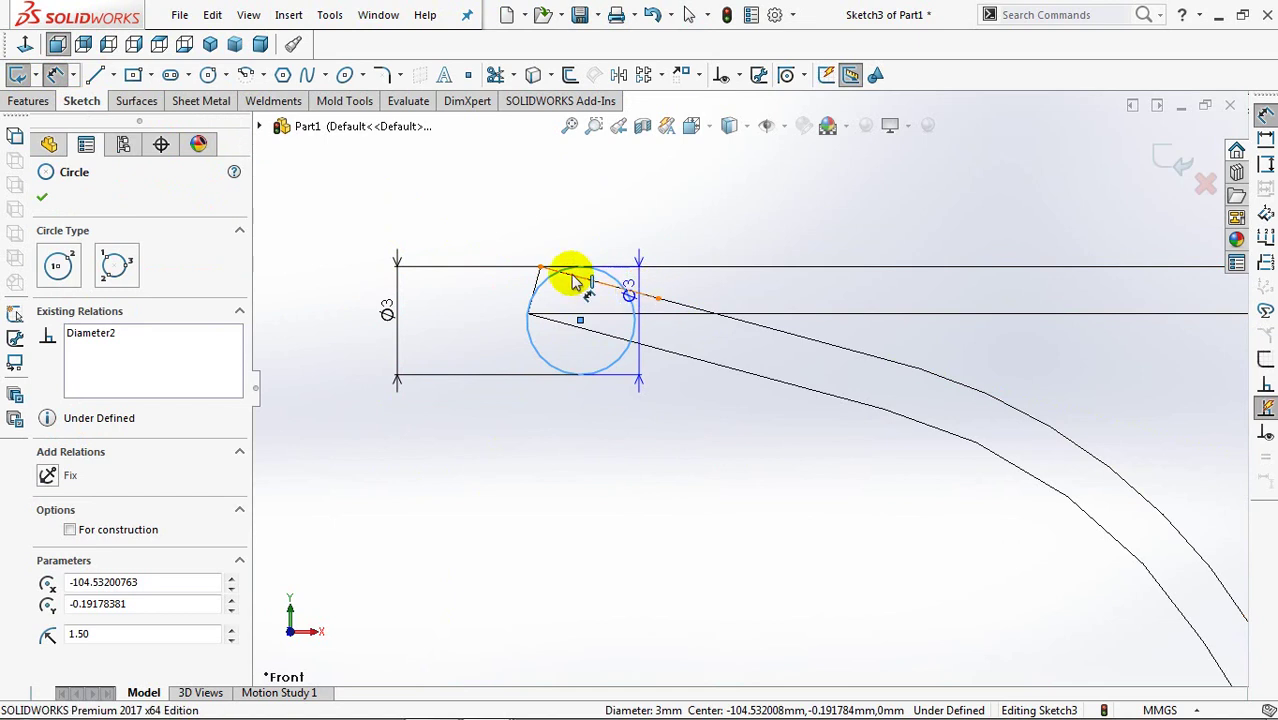
pyautogui.click(628, 290)
pyautogui.click(458, 248)
pyautogui.write('5')
pyautogui.click(383, 236)
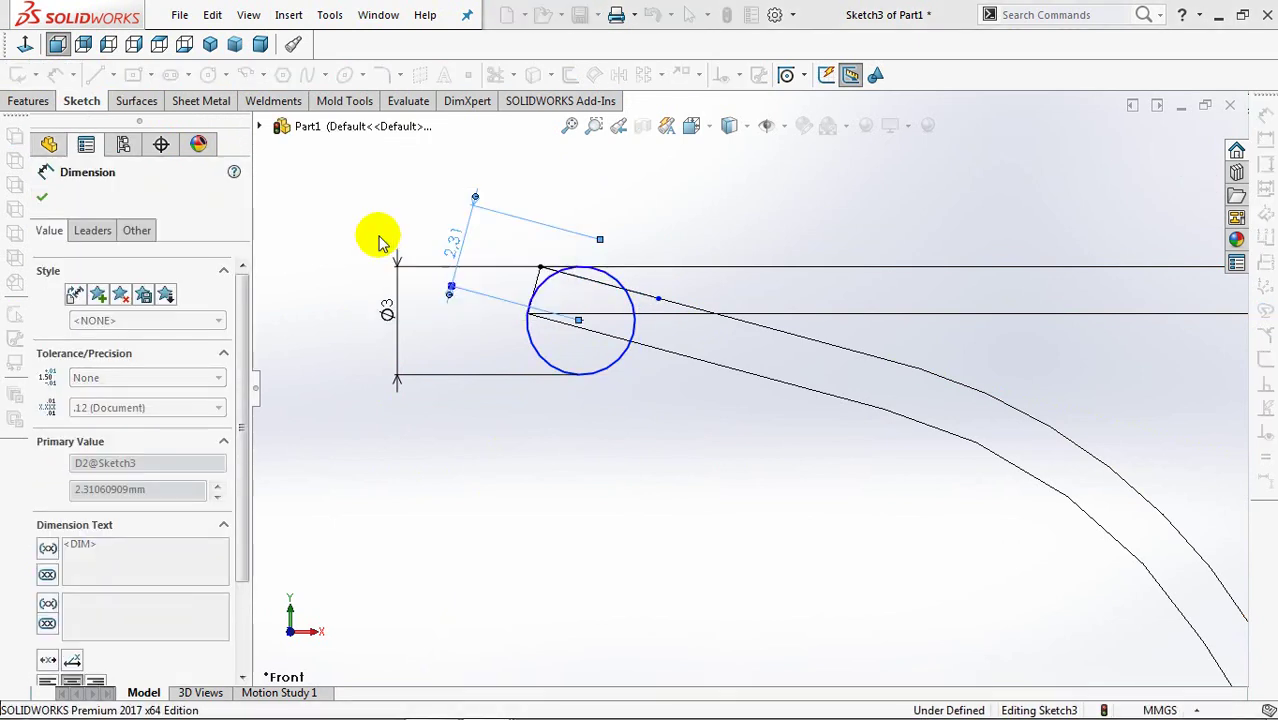
# Step: Dimension the circle's horizontal distance to the vertical centerline, reading 209.06
pyautogui.click(548, 320)
pyautogui.scroll(5, 551, 519)
pyautogui.scroll(2, 545, 517)
pyautogui.keyDown('ctrl'); pyautogui.moveTo(541, 515); pyautogui.dragTo(342, 514, button='middle'); pyautogui.keyUp('ctrl')
pyautogui.scroll(3, 700, 470)
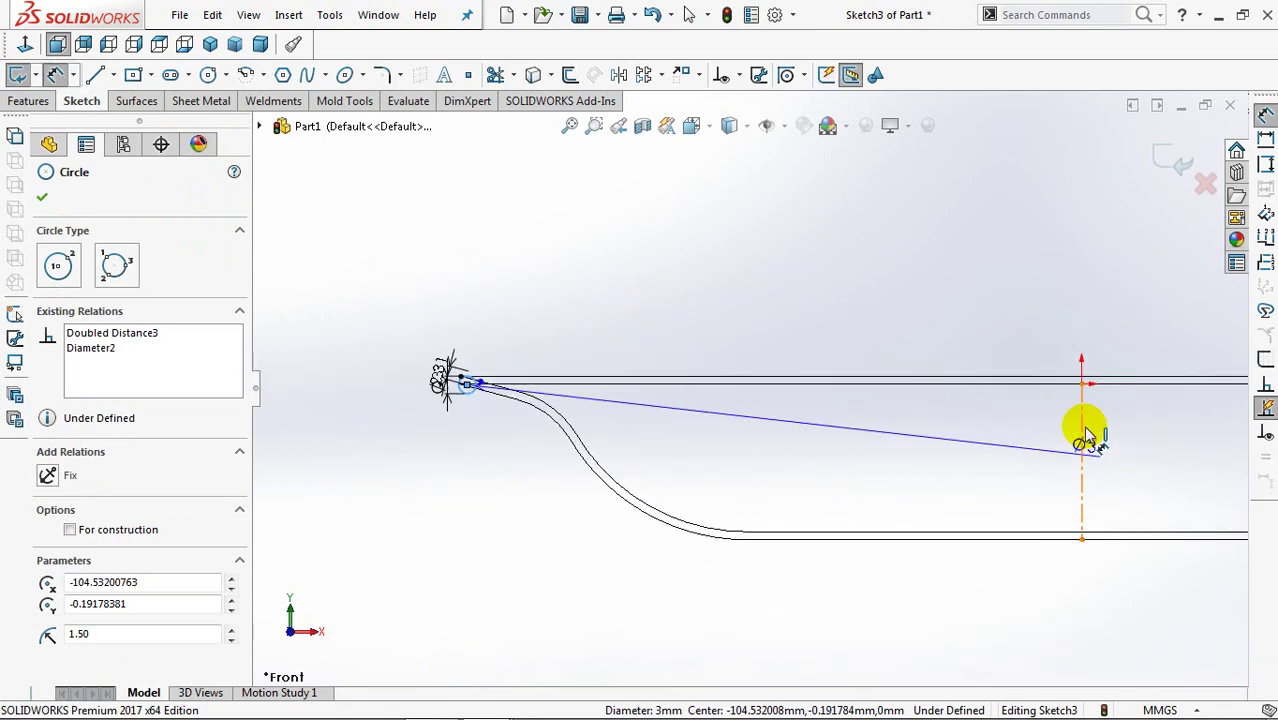
pyautogui.click(1082, 462)
pyautogui.click(1090, 302)
pyautogui.click(1000, 286)
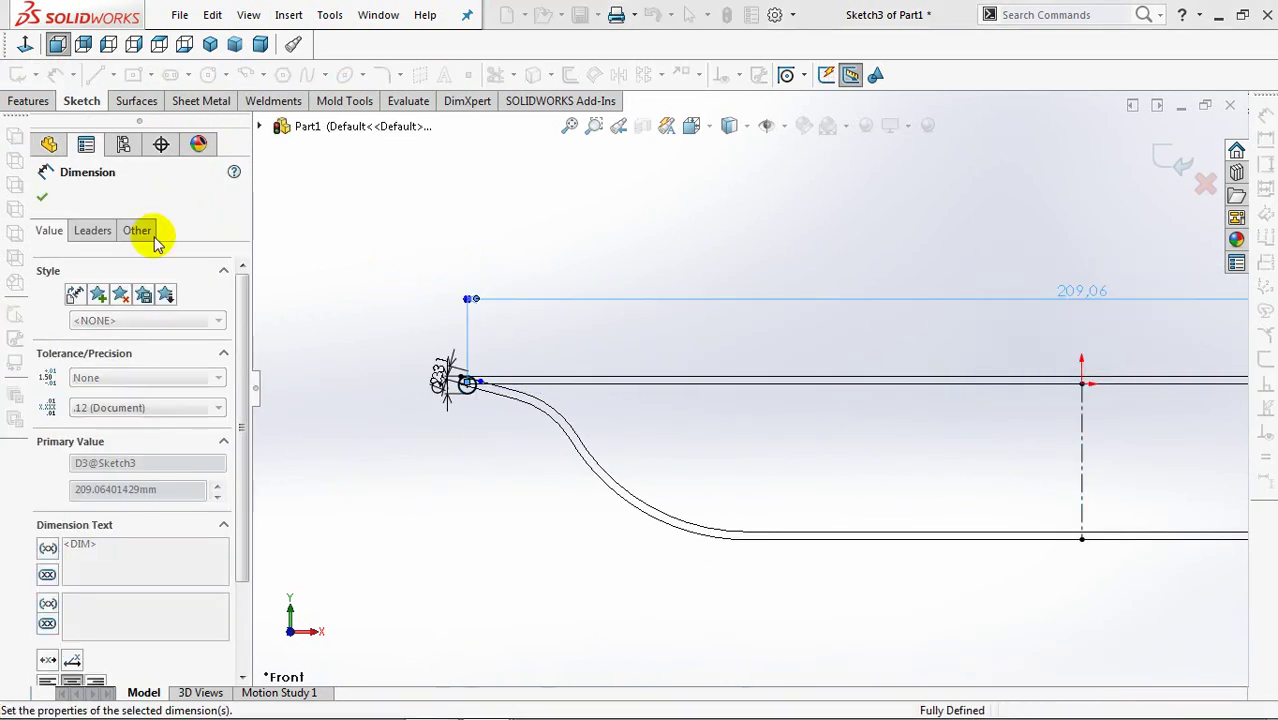
pyautogui.click(92, 230)
pyautogui.moveTo(242, 540); pyautogui.dragTo(255, 640)
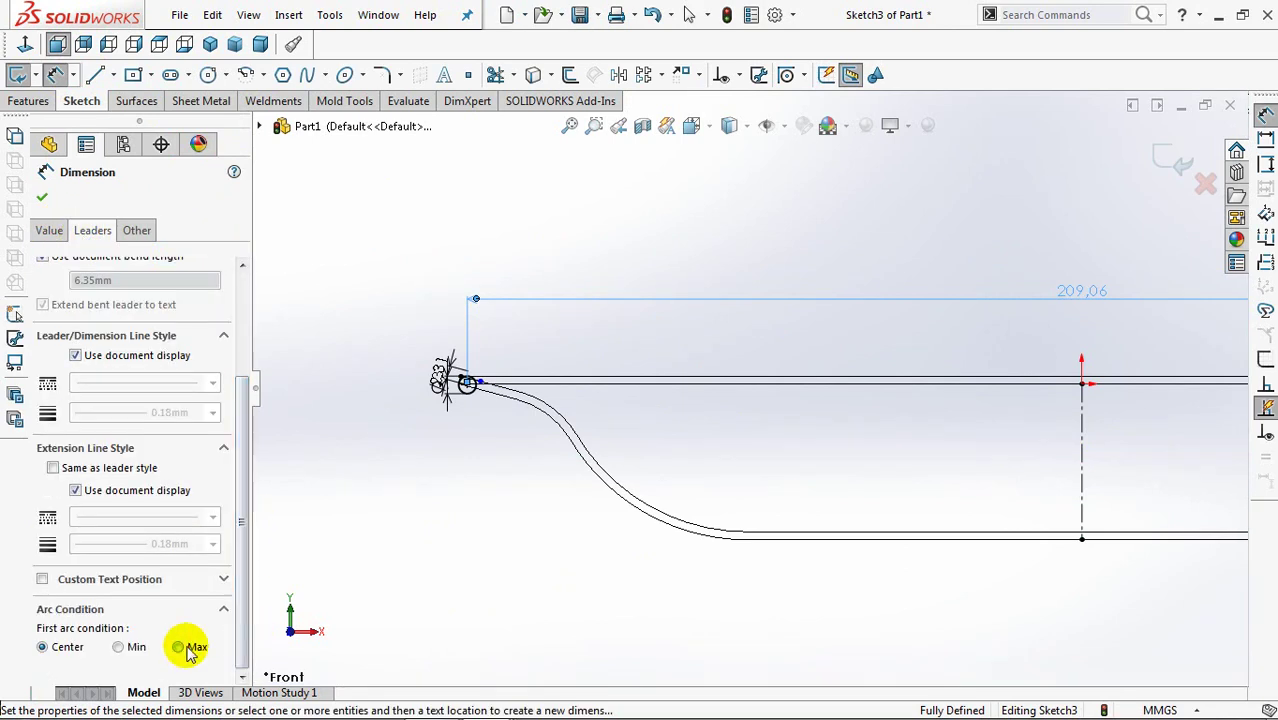
# Step: Change the 209.06 dimension to 212 and exit Sketch3
pyautogui.doubleClick(1085, 292)
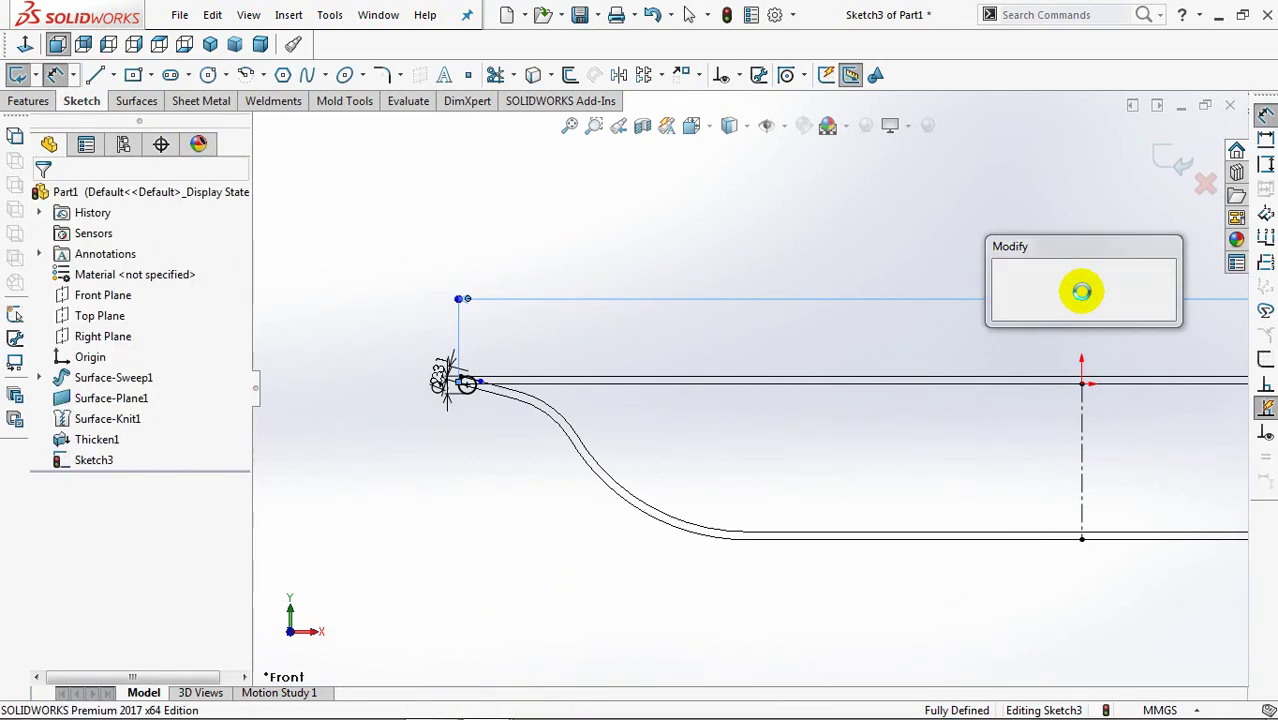
pyautogui.write('212')
pyautogui.click(1004, 284)
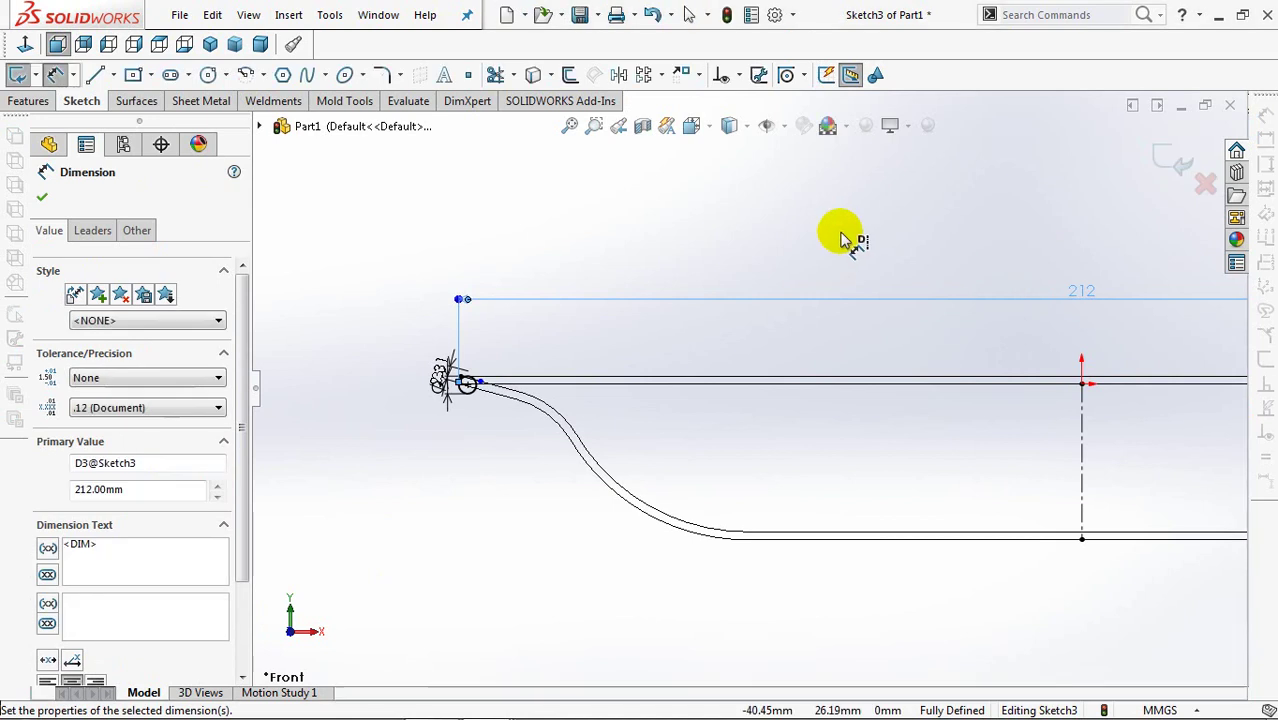
pyautogui.click(398, 393)
pyautogui.scroll(-2, 398, 393)
pyautogui.scroll(-3, 380, 345)
pyautogui.scroll(-2, 385, 330)
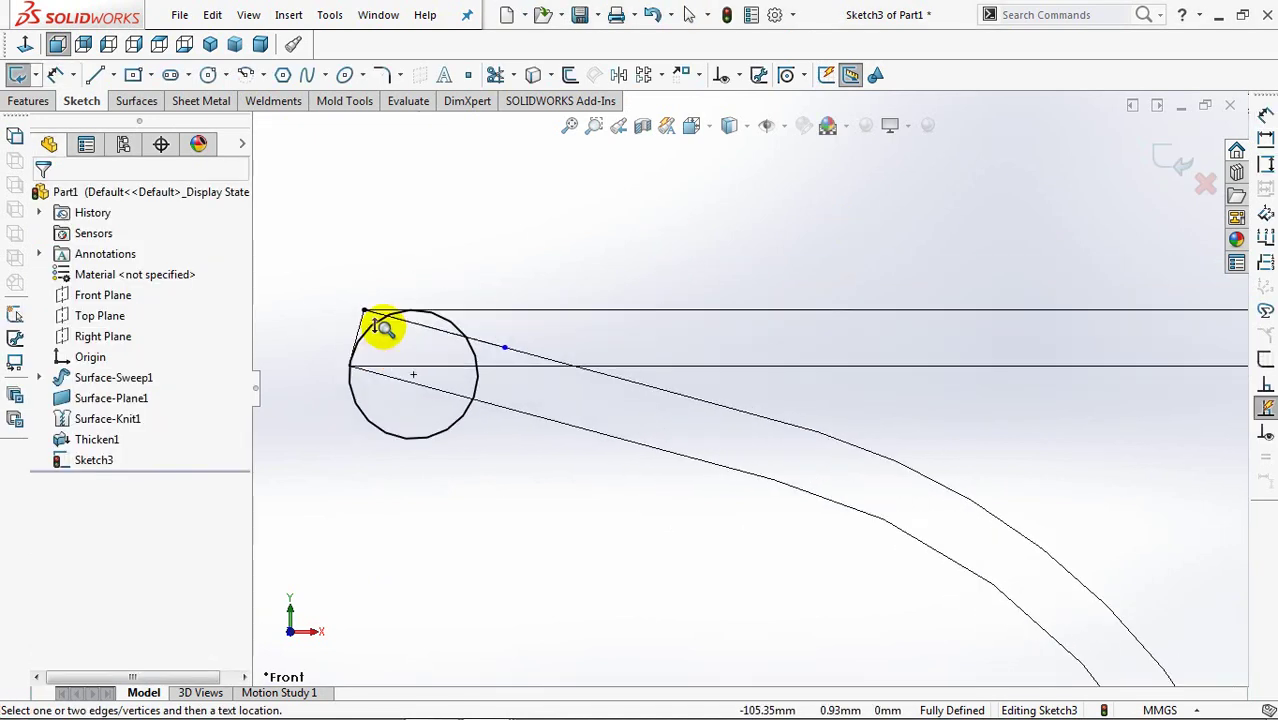
pyautogui.scroll(3, 390, 360)
pyautogui.scroll(2, 400, 440)
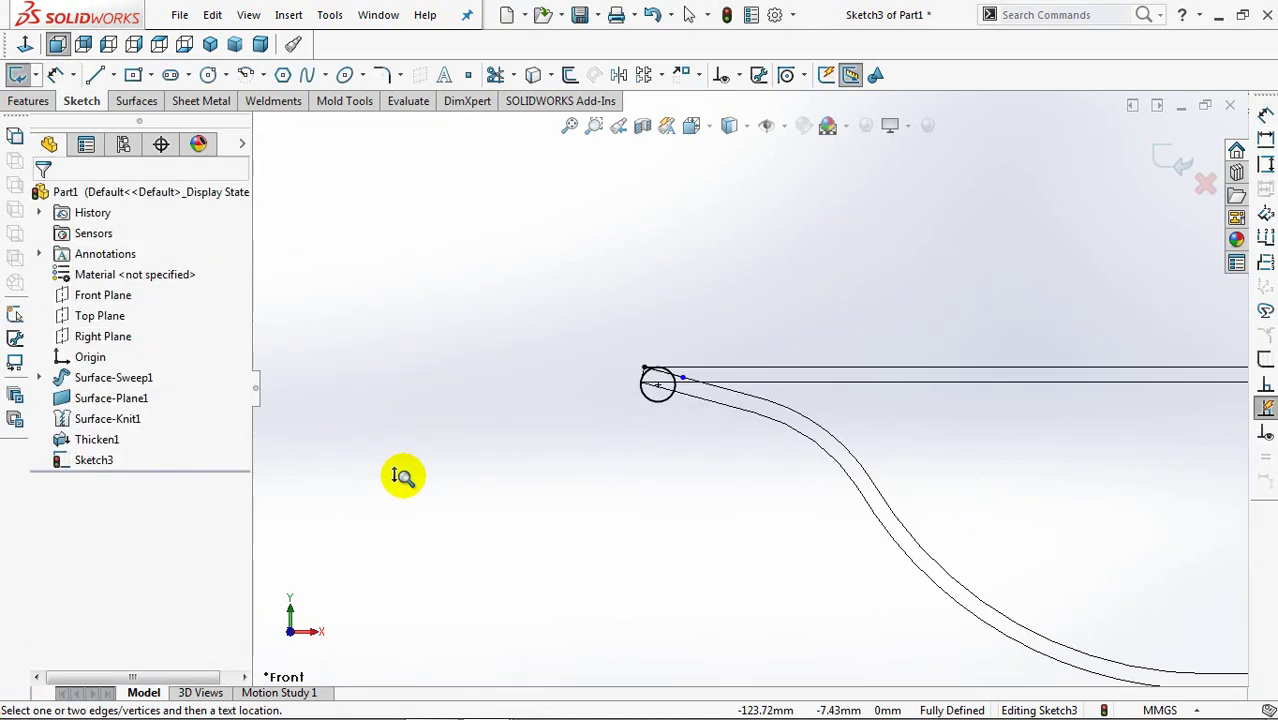
pyautogui.click(1168, 163)
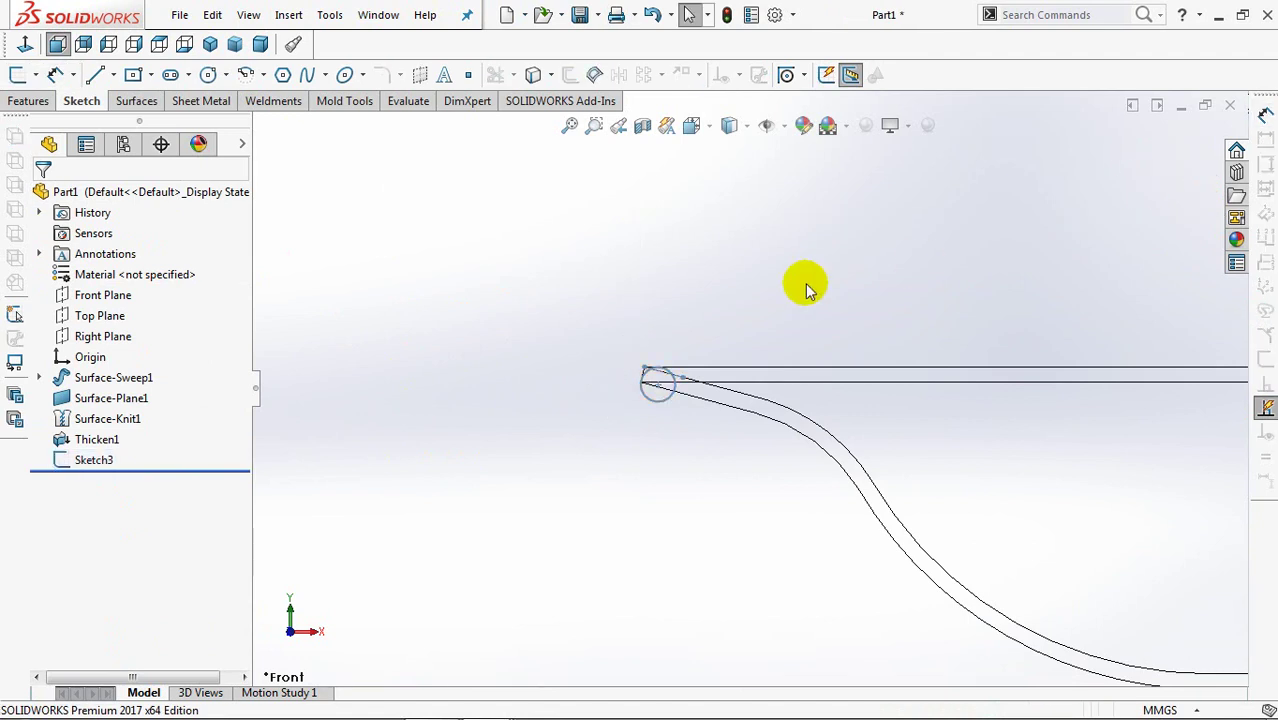
# Step: Switch to shaded display and fillet the plate's top outer edge at 1.3 mm
pyautogui.scroll(-3, 528, 291)
pyautogui.scroll(-1, 864, 348)
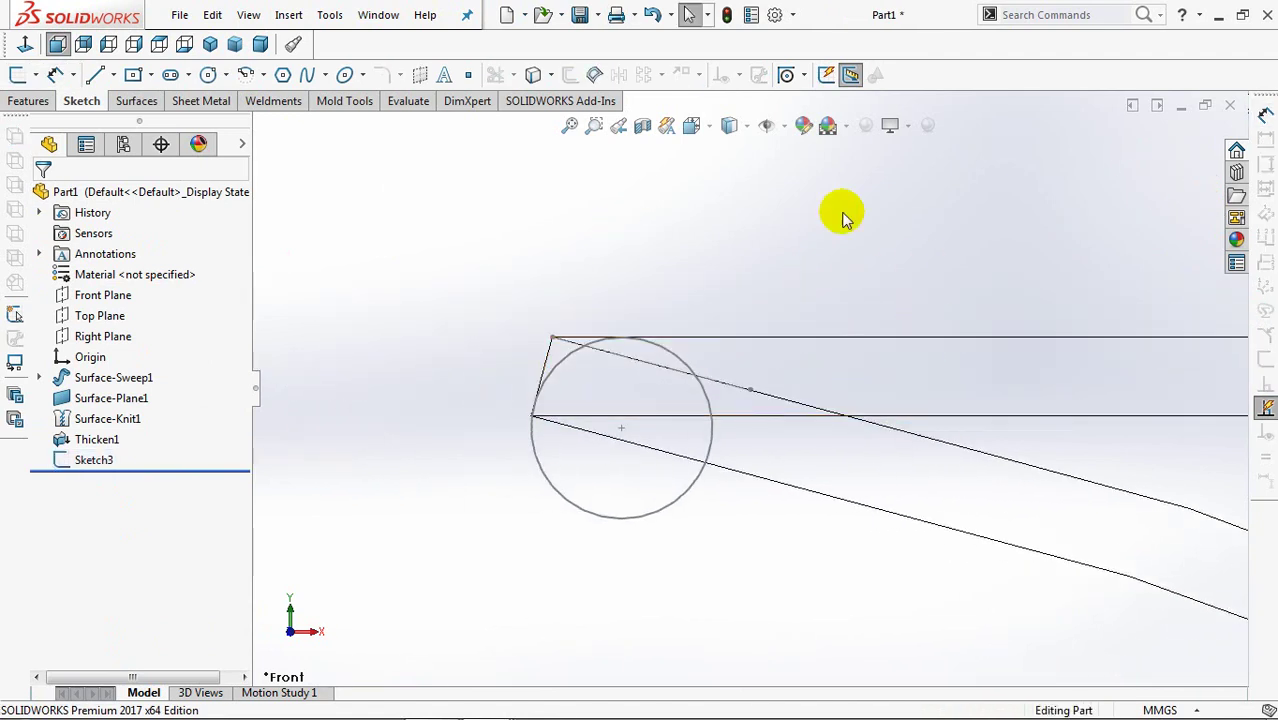
pyautogui.click(729, 125)
pyautogui.click(727, 208)
pyautogui.moveTo(770, 263); pyautogui.dragTo(697, 297, button='middle')
pyautogui.click(30, 101)
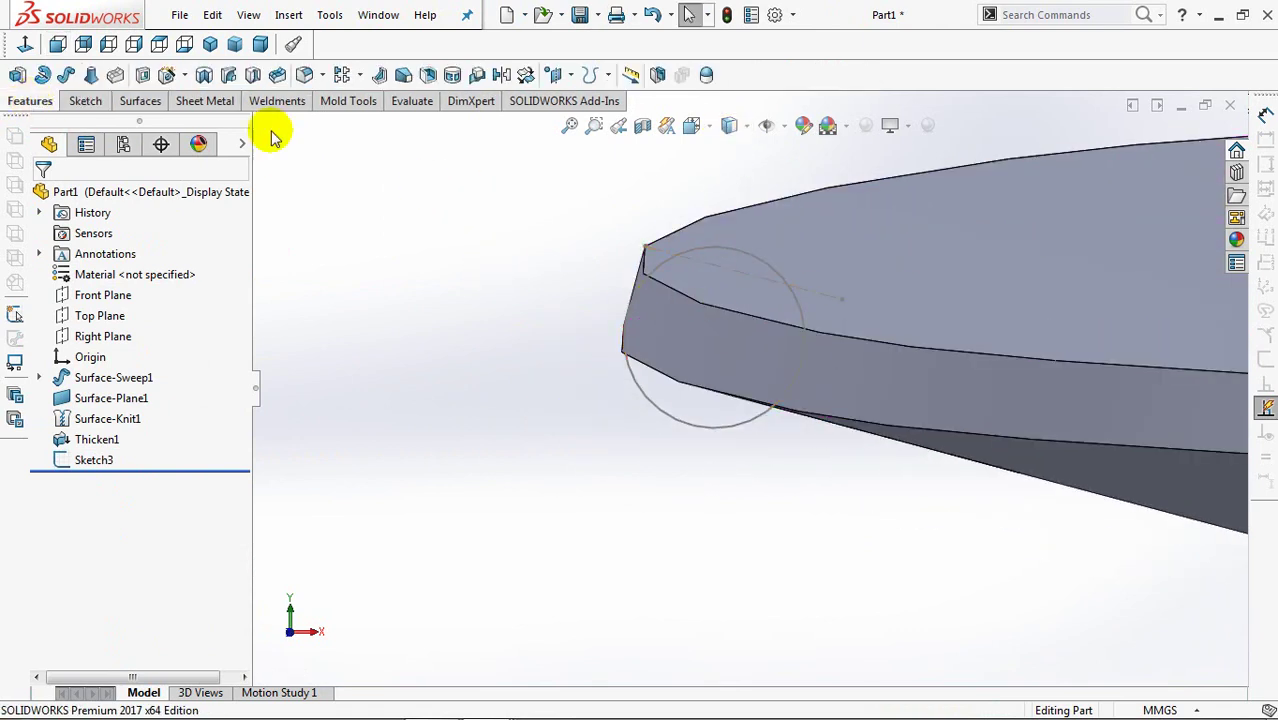
pyautogui.click(305, 76)
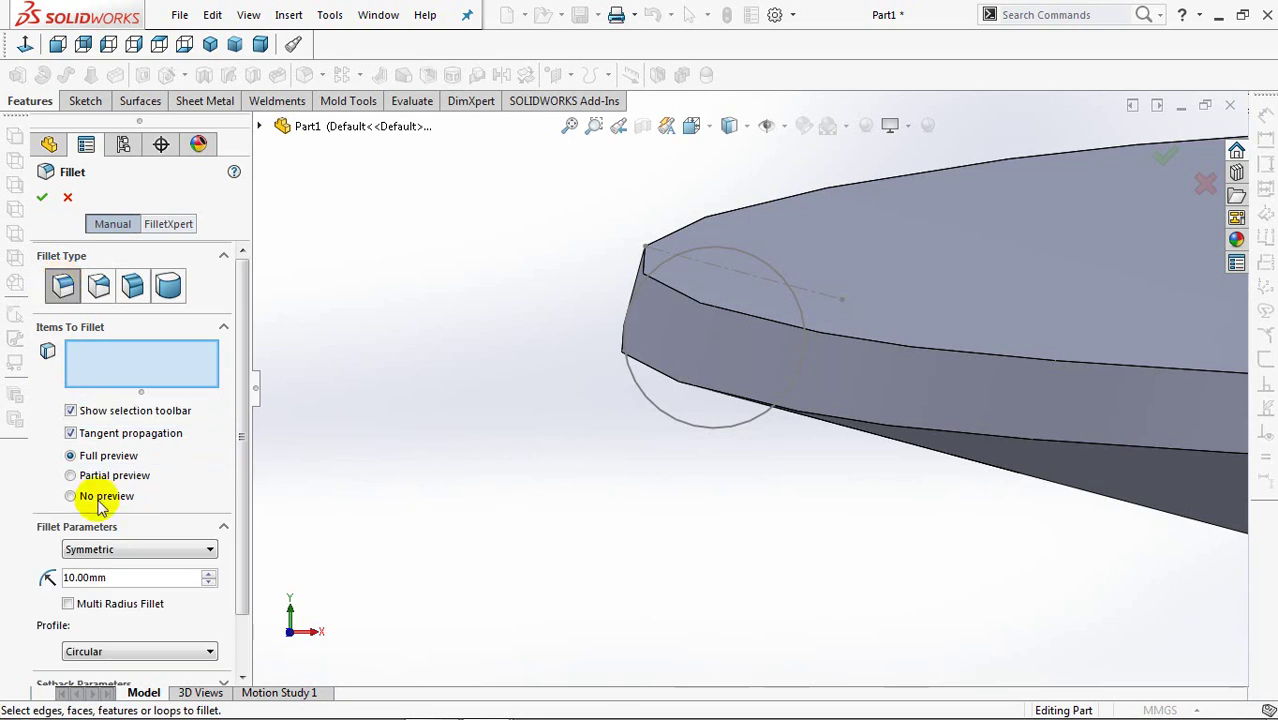
pyautogui.write('1.3')
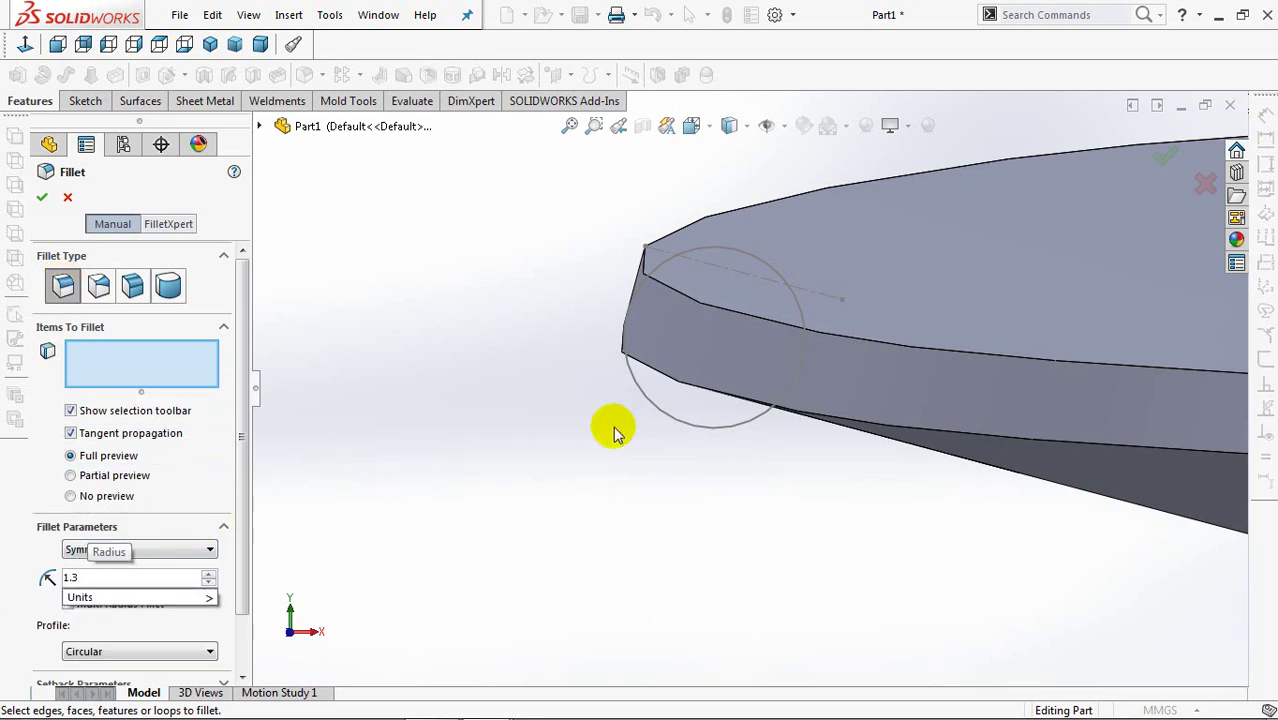
pyautogui.click(886, 343)
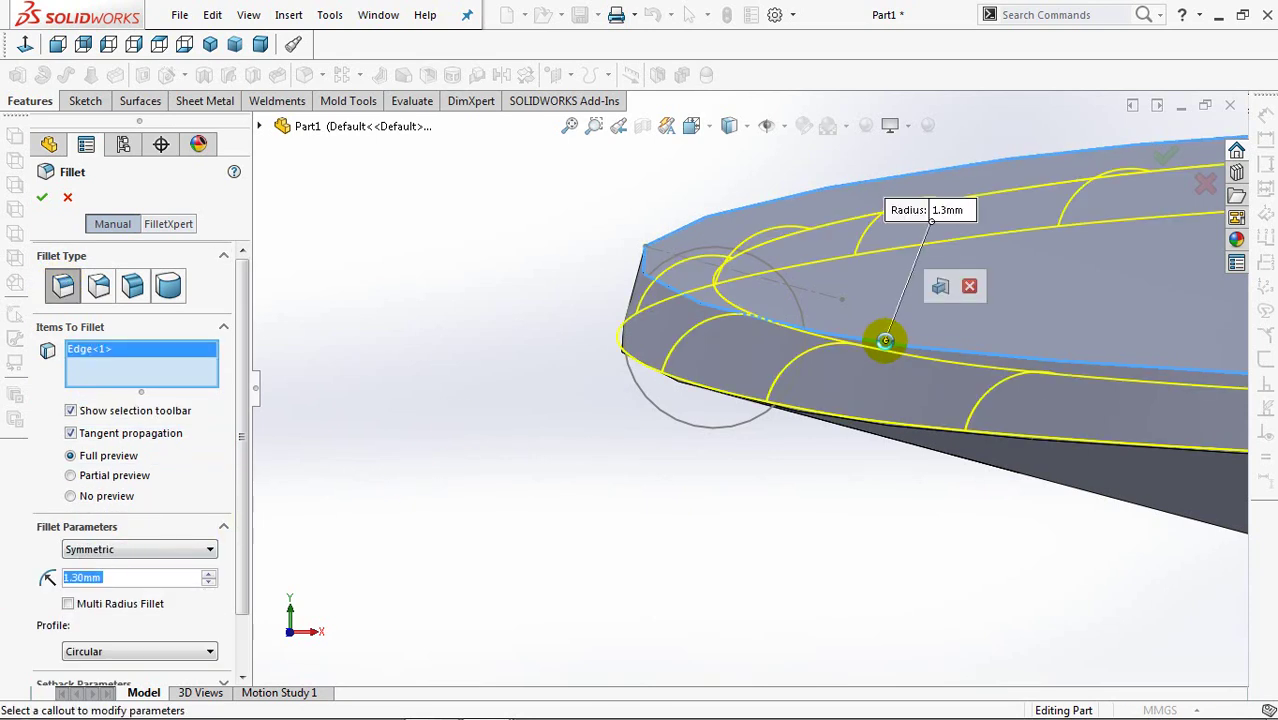
pyautogui.rightClick(886, 343)
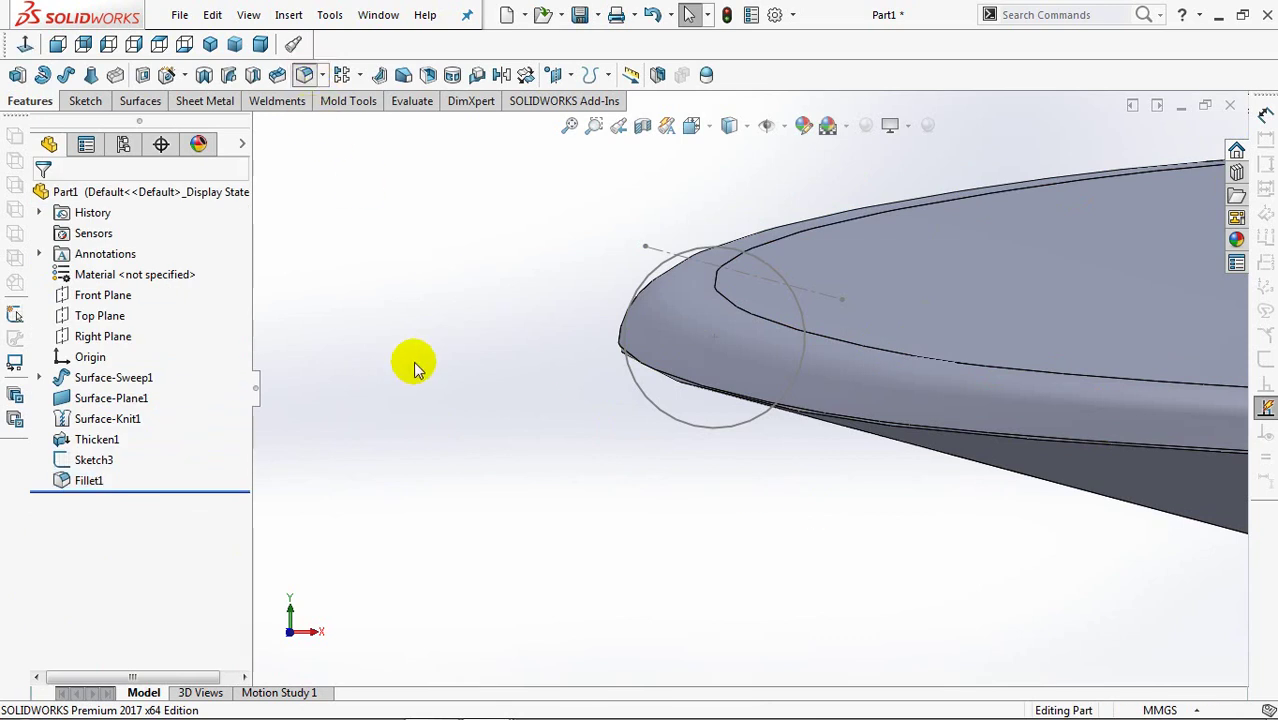
# Step: Add a second fillet of 0.5 mm on the Thicken1 edge
pyautogui.press('Return')
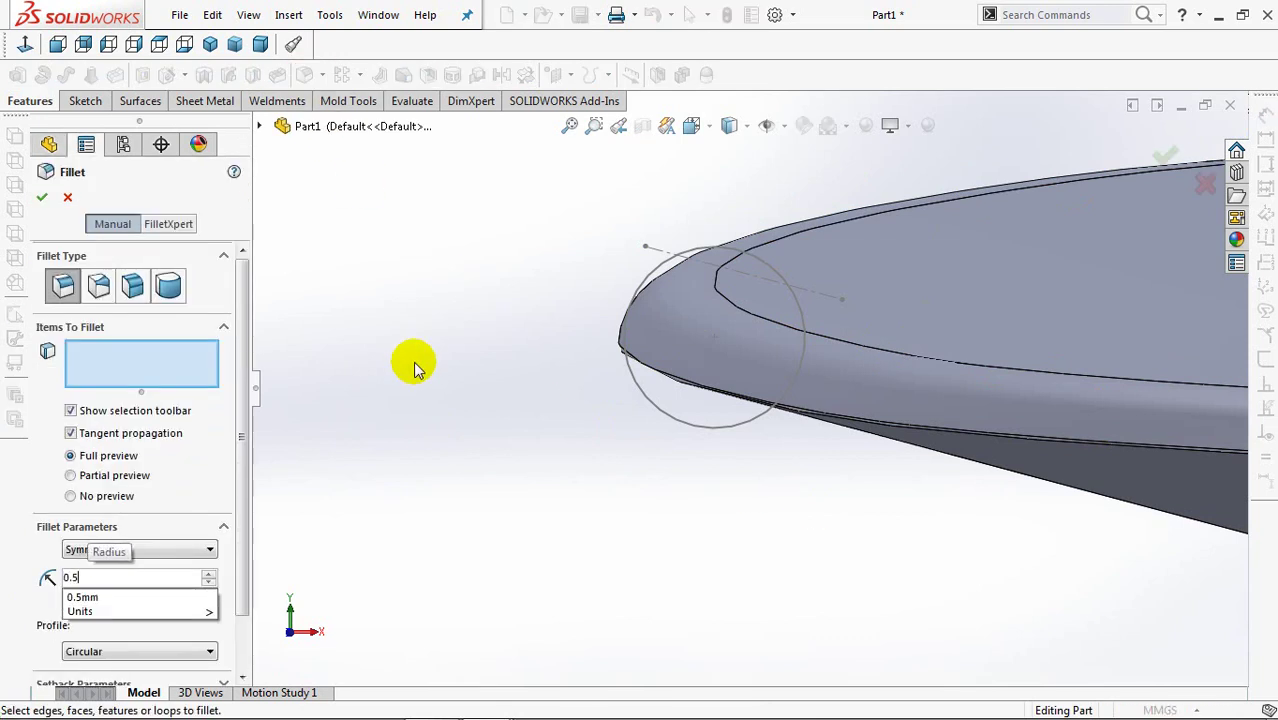
pyautogui.press('Return')
pyautogui.moveTo(522, 511); pyautogui.dragTo(531, 497, button='middle')
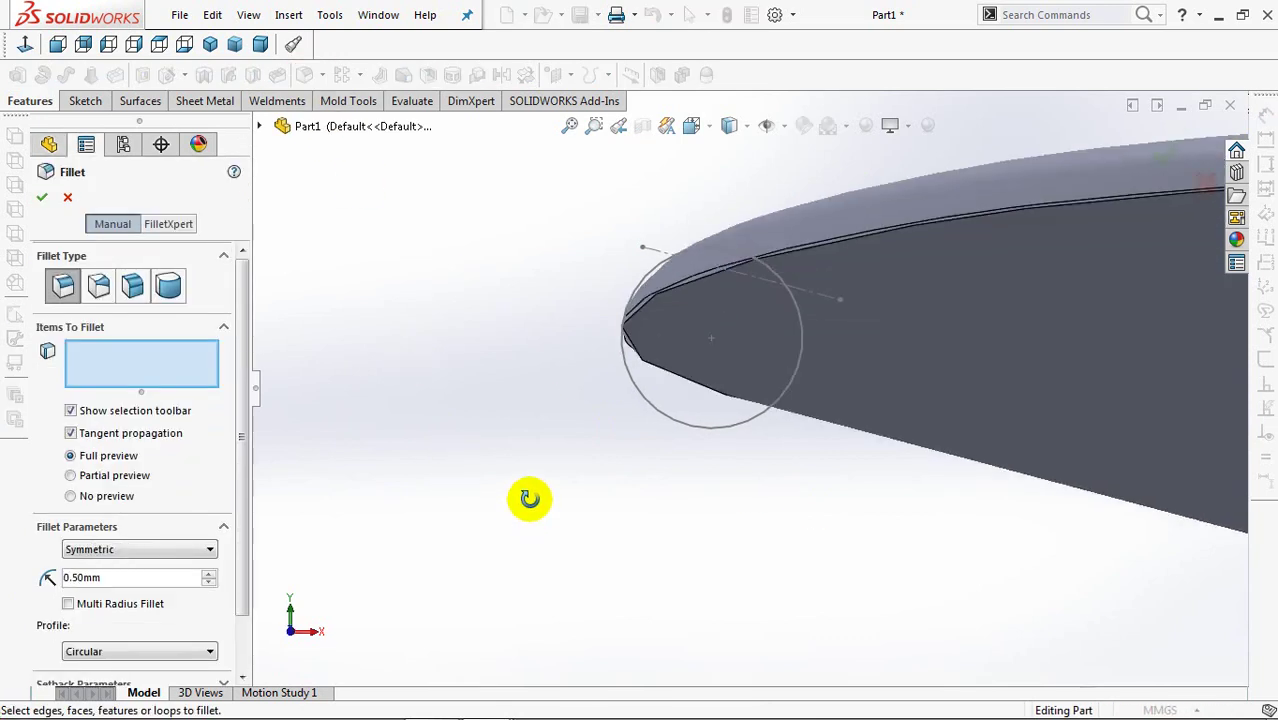
pyautogui.click(864, 241)
pyautogui.moveTo(862, 237)
pyautogui.mouseDown(button='middle')
pyautogui.moveTo(823, 580)
pyautogui.moveTo(859, 491)
pyautogui.moveTo(845, 555)
pyautogui.mouseUp(button='middle')
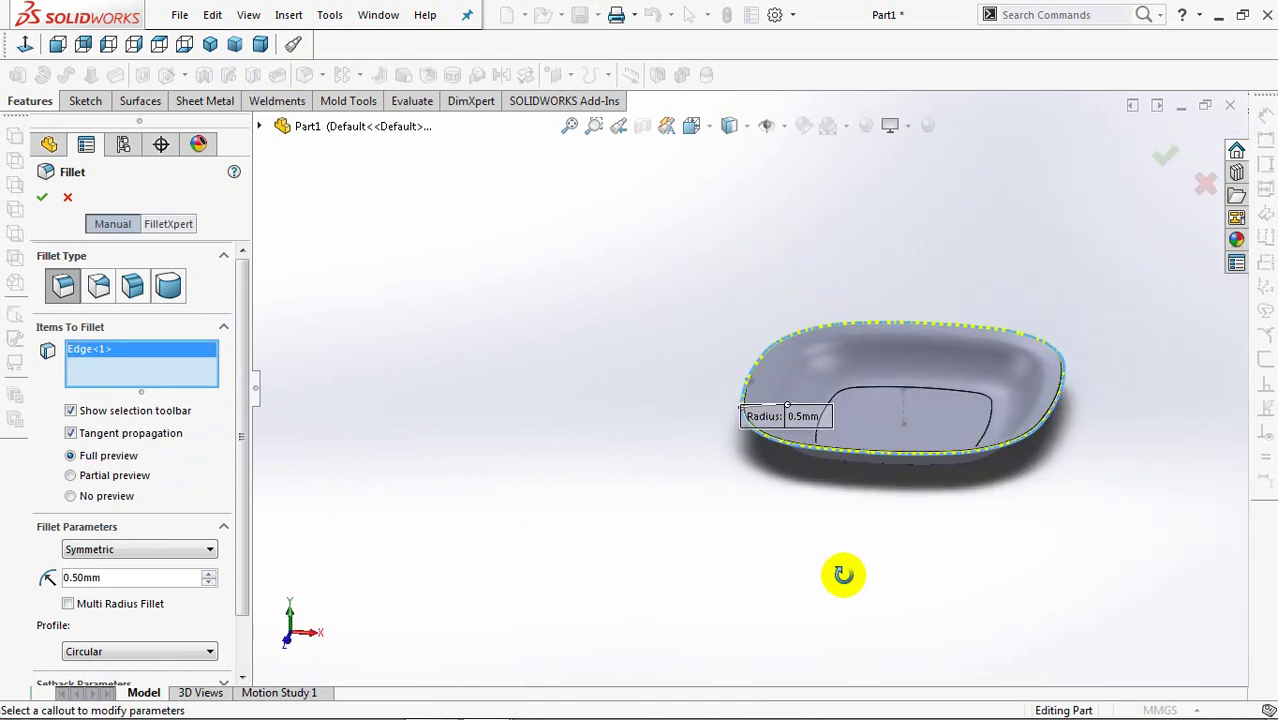
pyautogui.click(1162, 157)
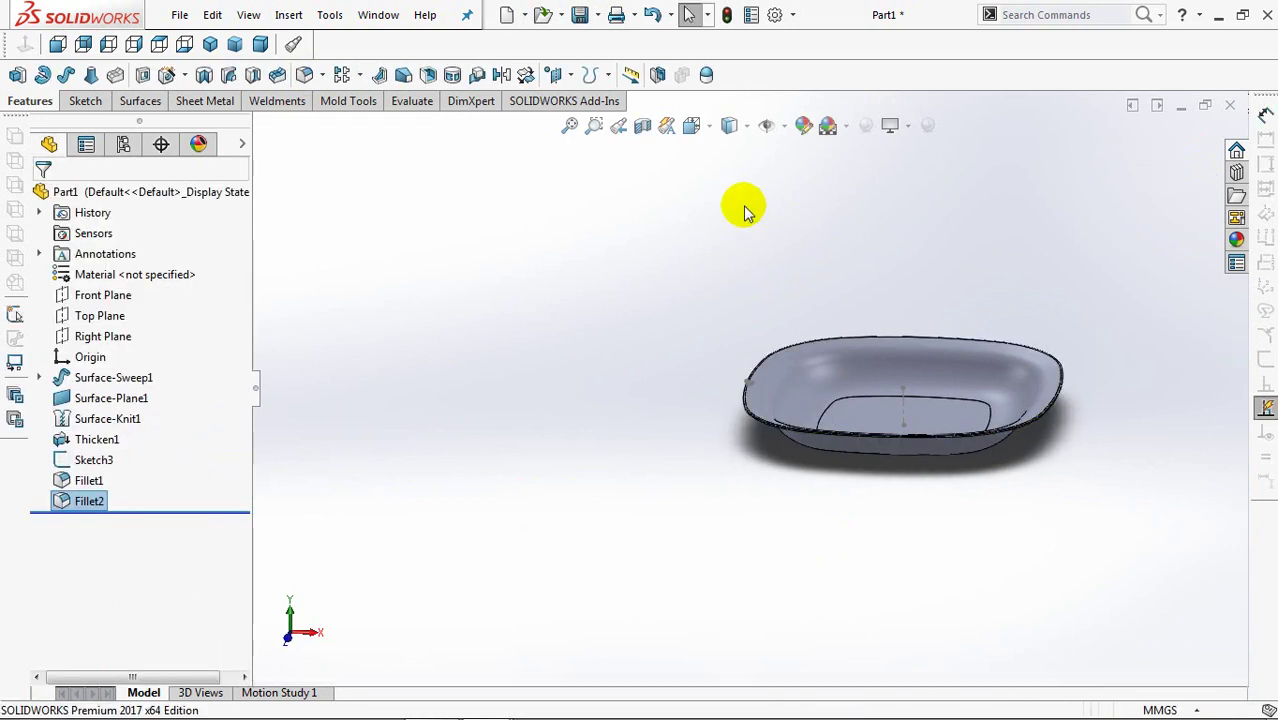
# Step: View the part from the front, zoom on the bowl's left tip, and pick Sketch3 as sweep profile
pyautogui.hotkey('ctrl', '1')
pyautogui.click(593, 126)
pyautogui.moveTo(466, 366); pyautogui.dragTo(492, 397)
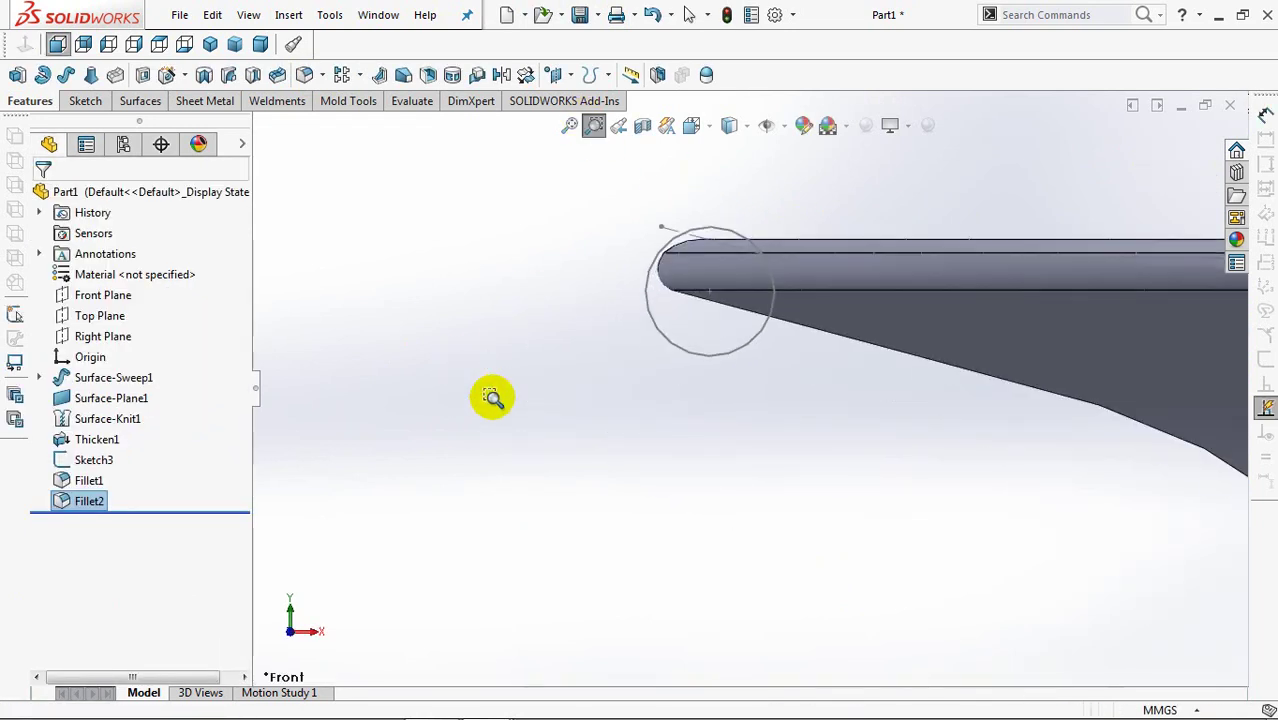
pyautogui.click(594, 127)
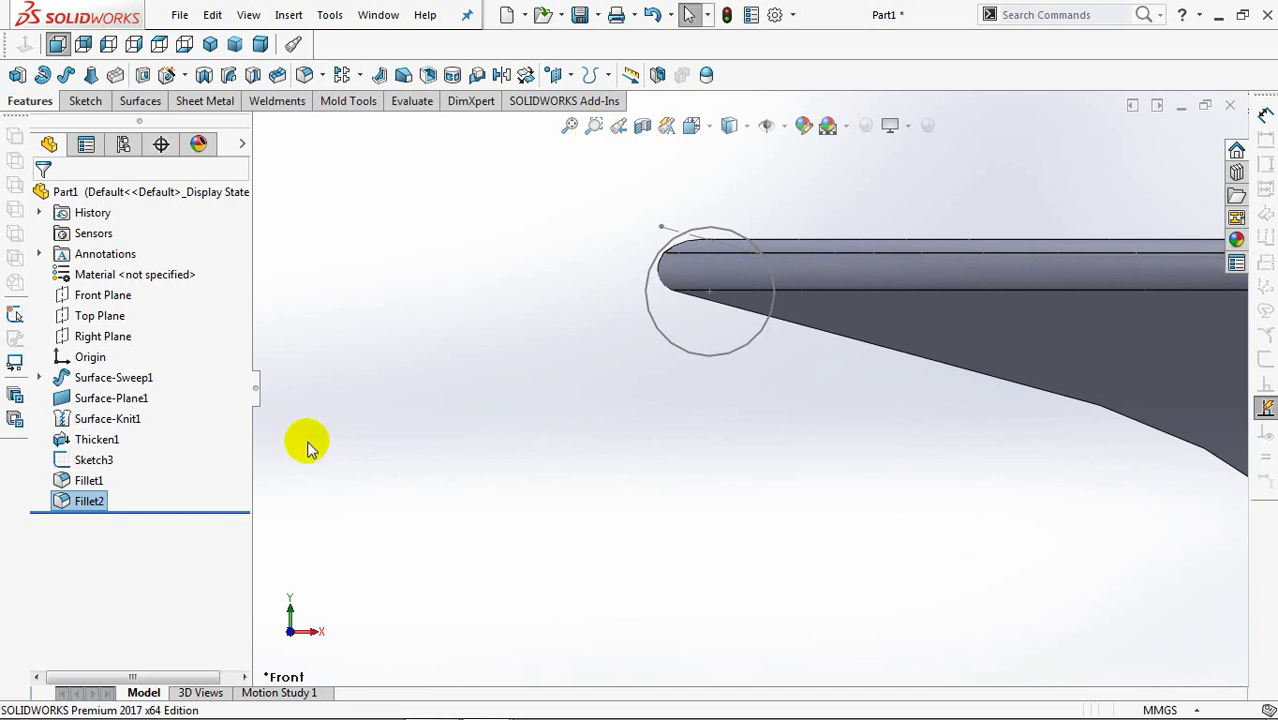
pyautogui.click(93, 460)
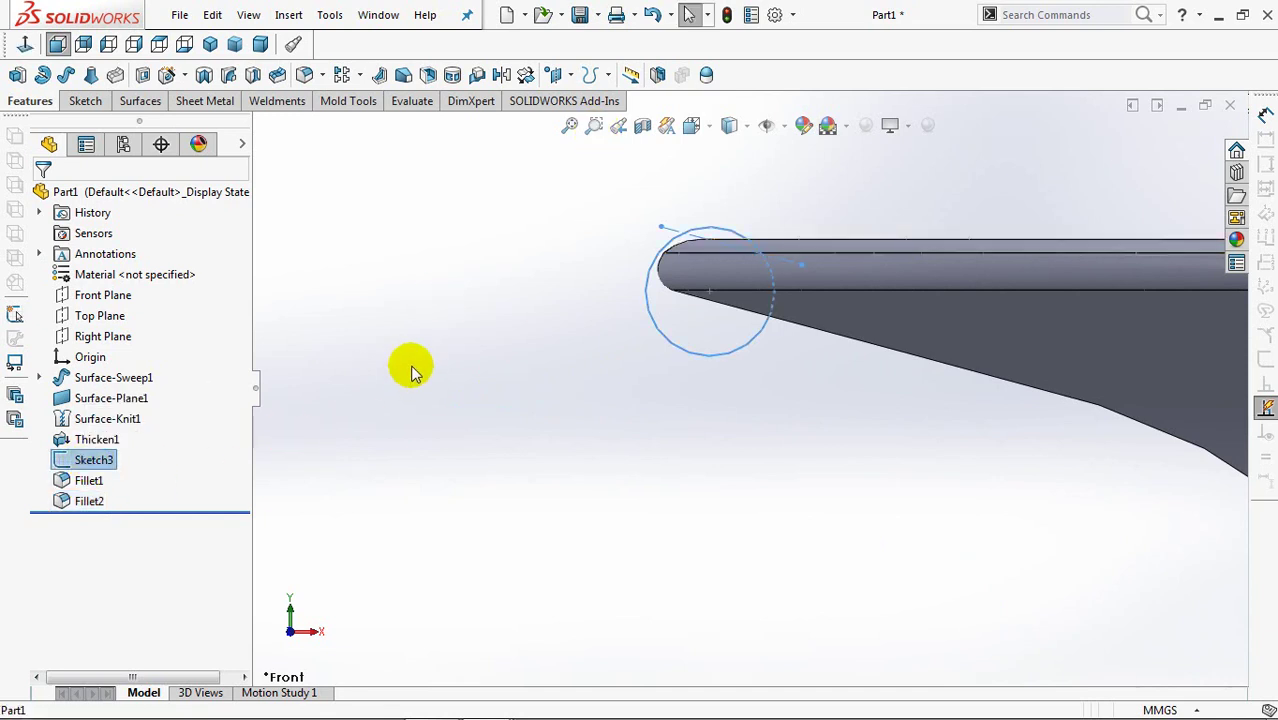
pyautogui.click(65, 75)
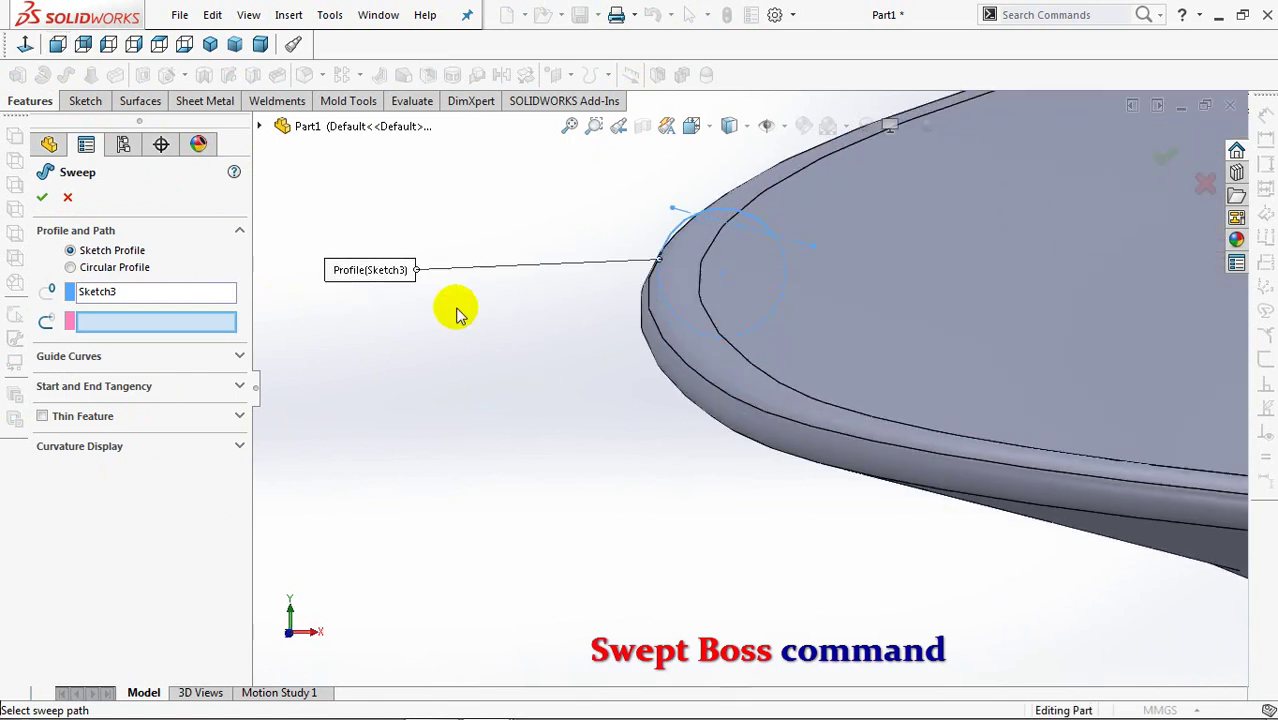
# Step: Sweep the Sketch3 profile along Sketch1 from Surface-Sweep1 to create the rim bead
pyautogui.click(260, 128)
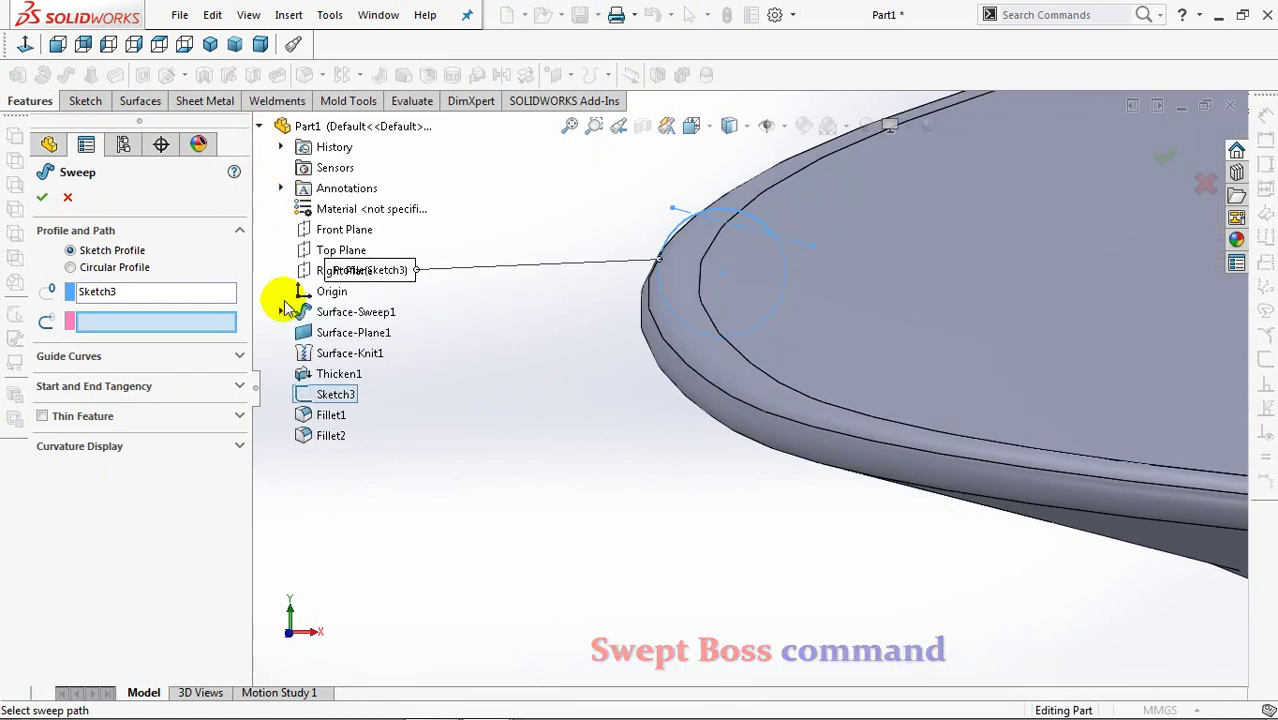
pyautogui.click(282, 312)
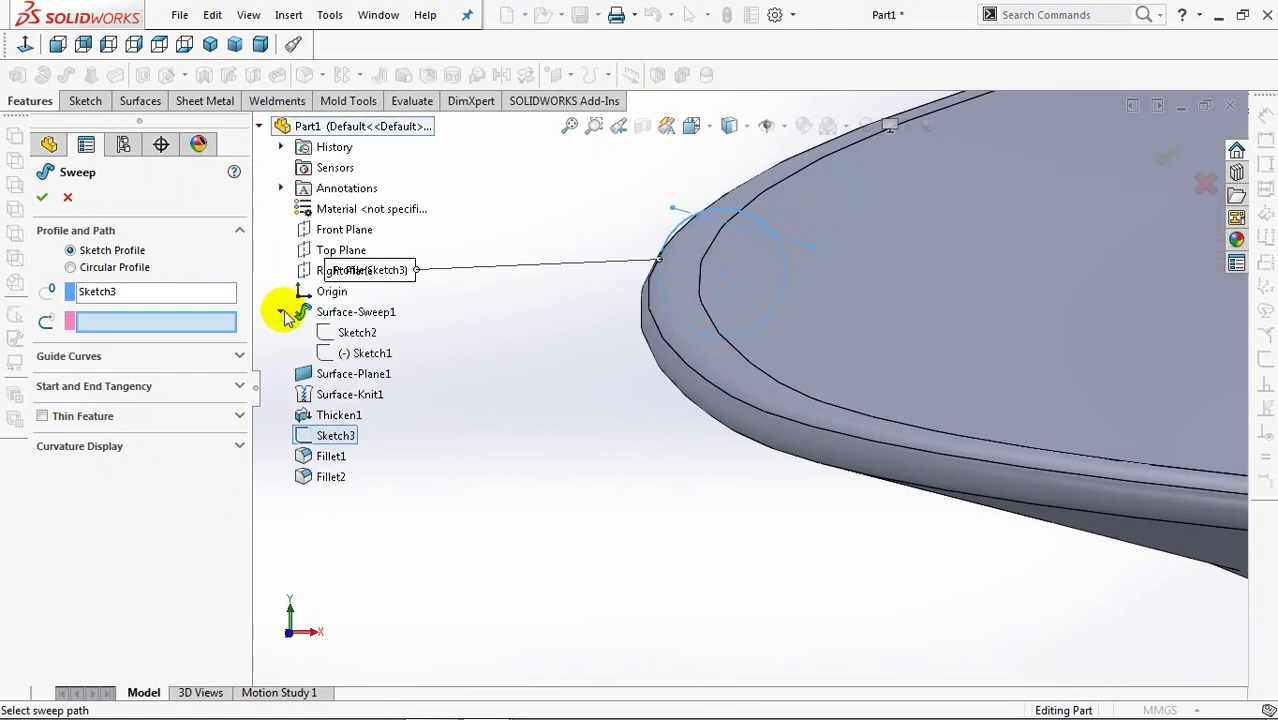
pyautogui.click(345, 352)
pyautogui.keyDown('shift'); pyautogui.moveTo(422, 368); pyautogui.dragTo(485, 505, button='middle'); pyautogui.keyUp('shift')
pyautogui.click(58, 386)
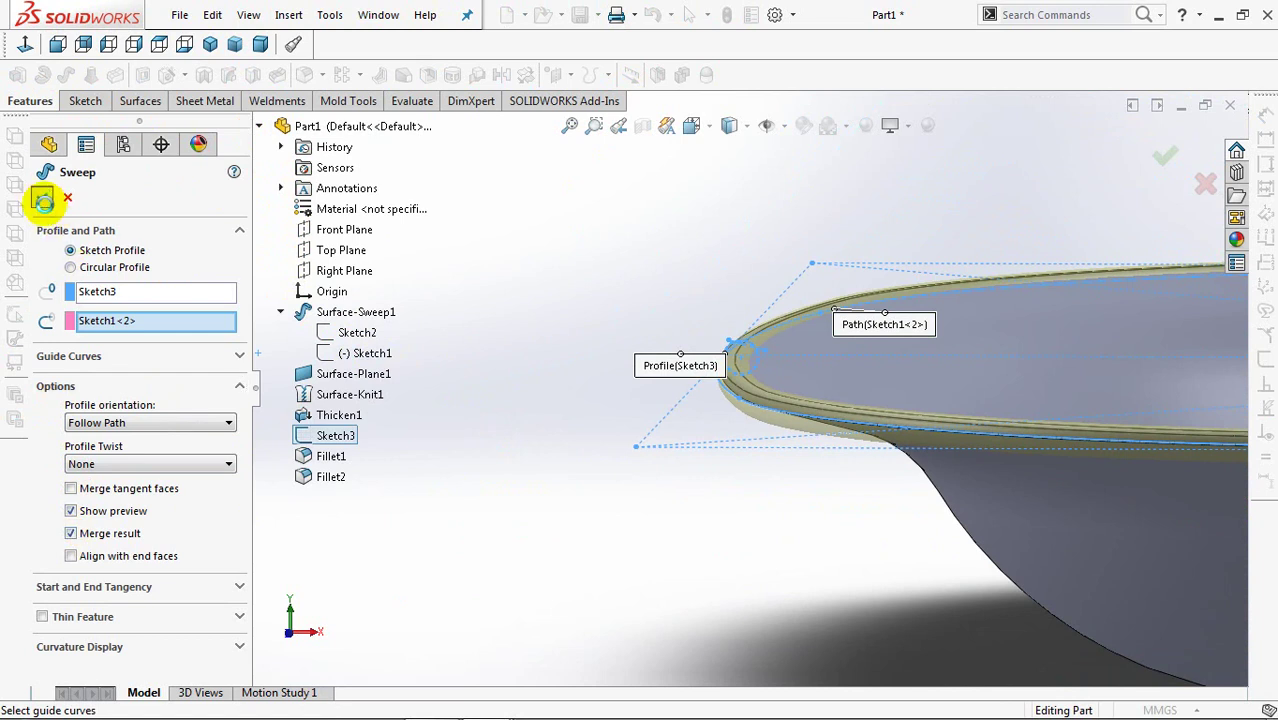
pyautogui.click(43, 199)
pyautogui.moveTo(455, 277)
pyautogui.mouseDown(button='middle')
pyautogui.moveTo(619, 456)
pyautogui.moveTo(586, 481)
pyautogui.mouseUp(button='middle')
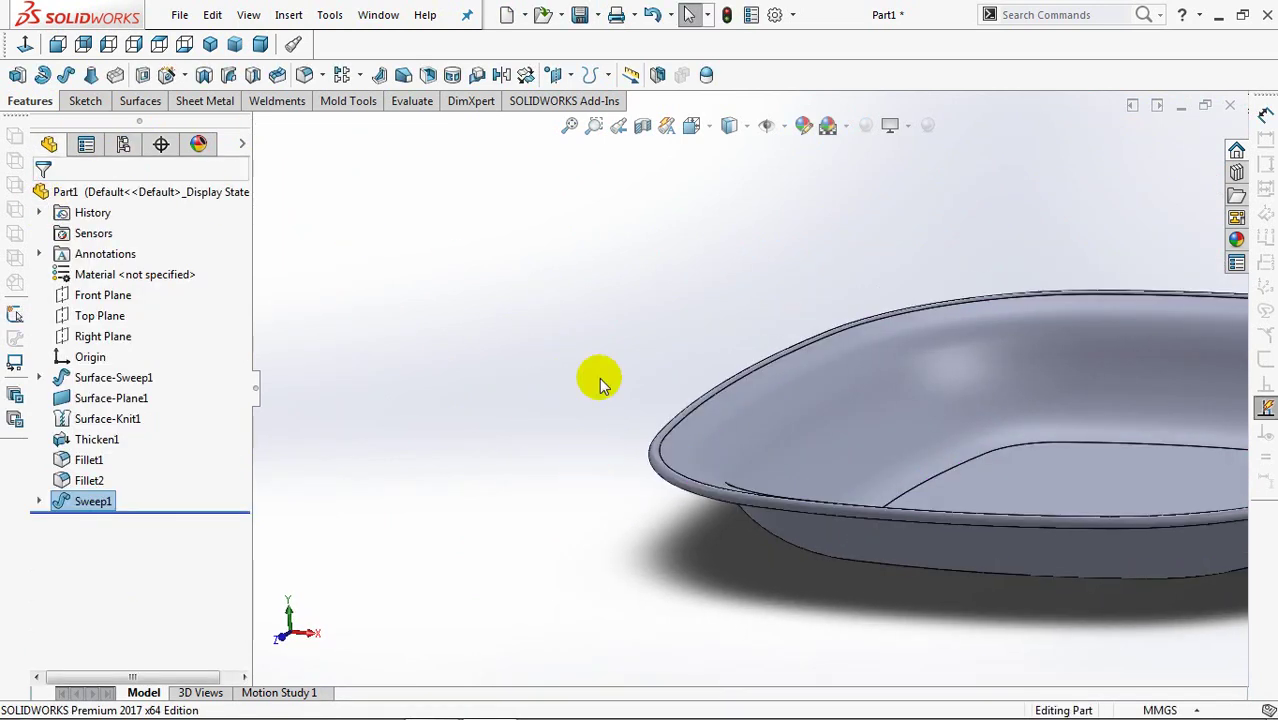
# Step: Apply a section view to inspect the rim bead's cross-section
pyautogui.click(642, 125)
pyautogui.moveTo(725, 383); pyautogui.dragTo(683, 272, button='middle')
pyautogui.moveTo(695, 350); pyautogui.dragTo(755, 418)
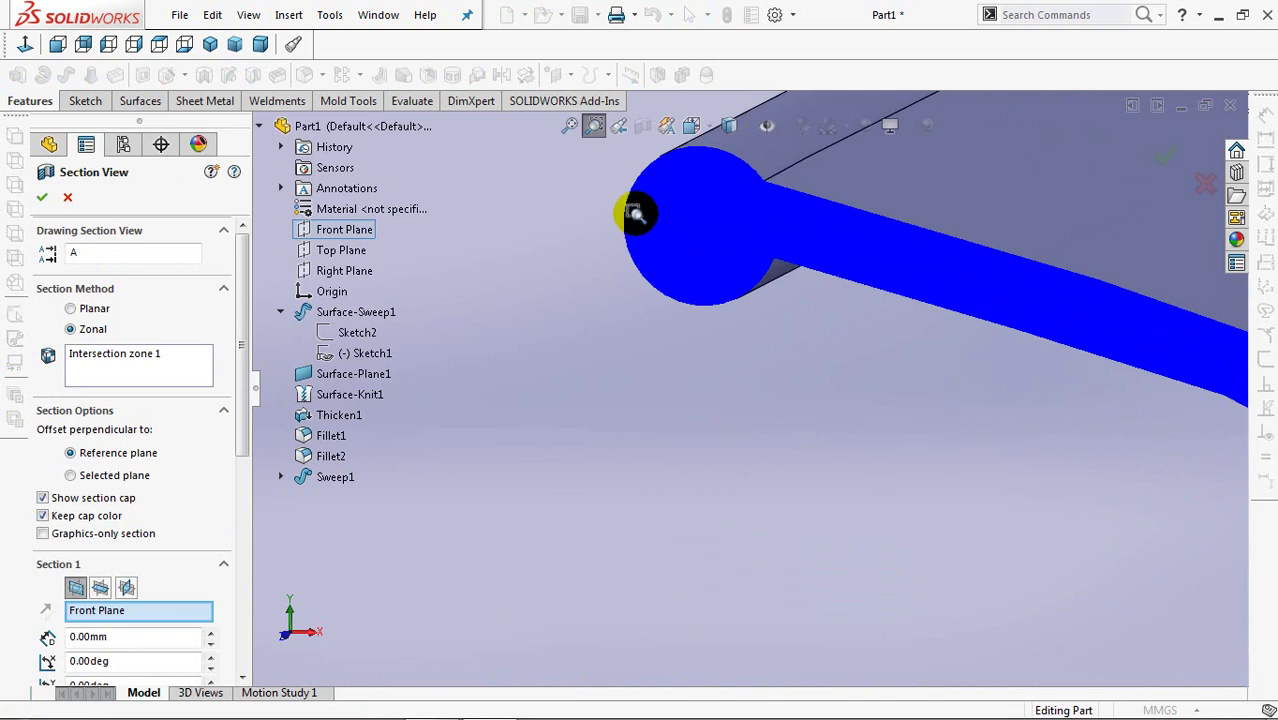
pyautogui.click(41, 199)
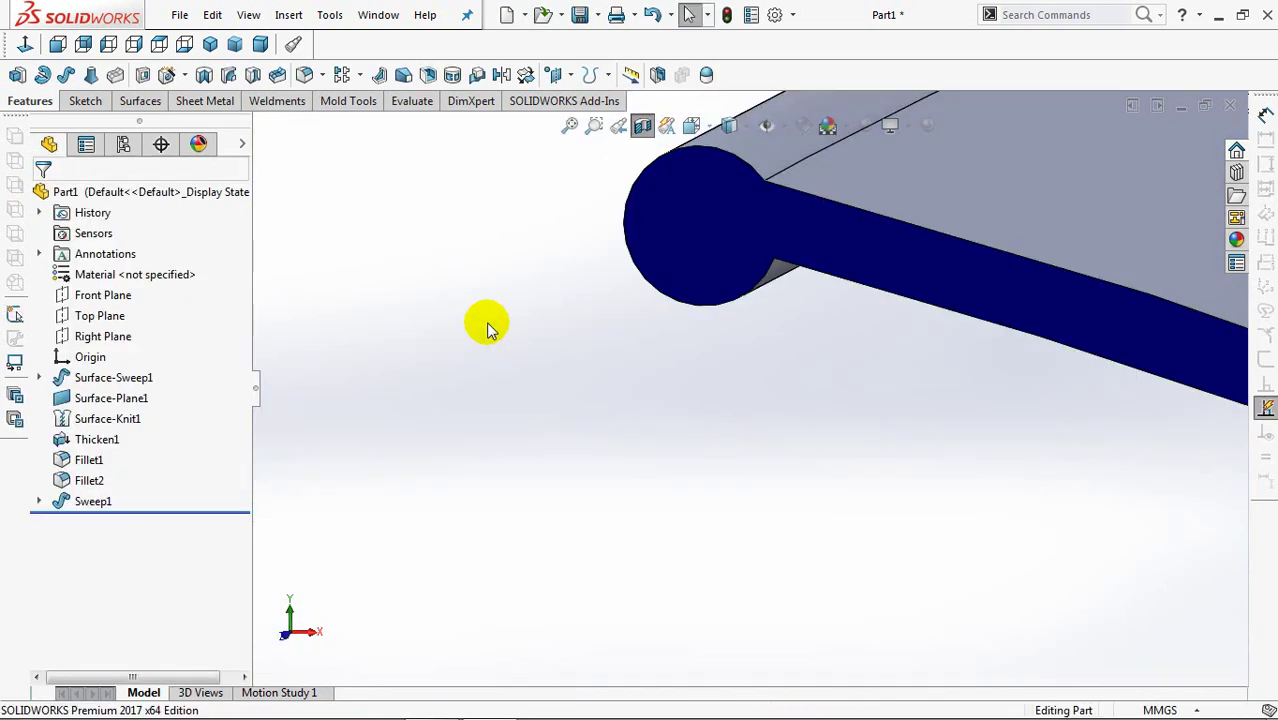
pyautogui.moveTo(512, 350)
pyautogui.mouseDown(button='middle')
pyautogui.moveTo(473, 456)
pyautogui.moveTo(432, 474)
pyautogui.mouseUp(button='middle')
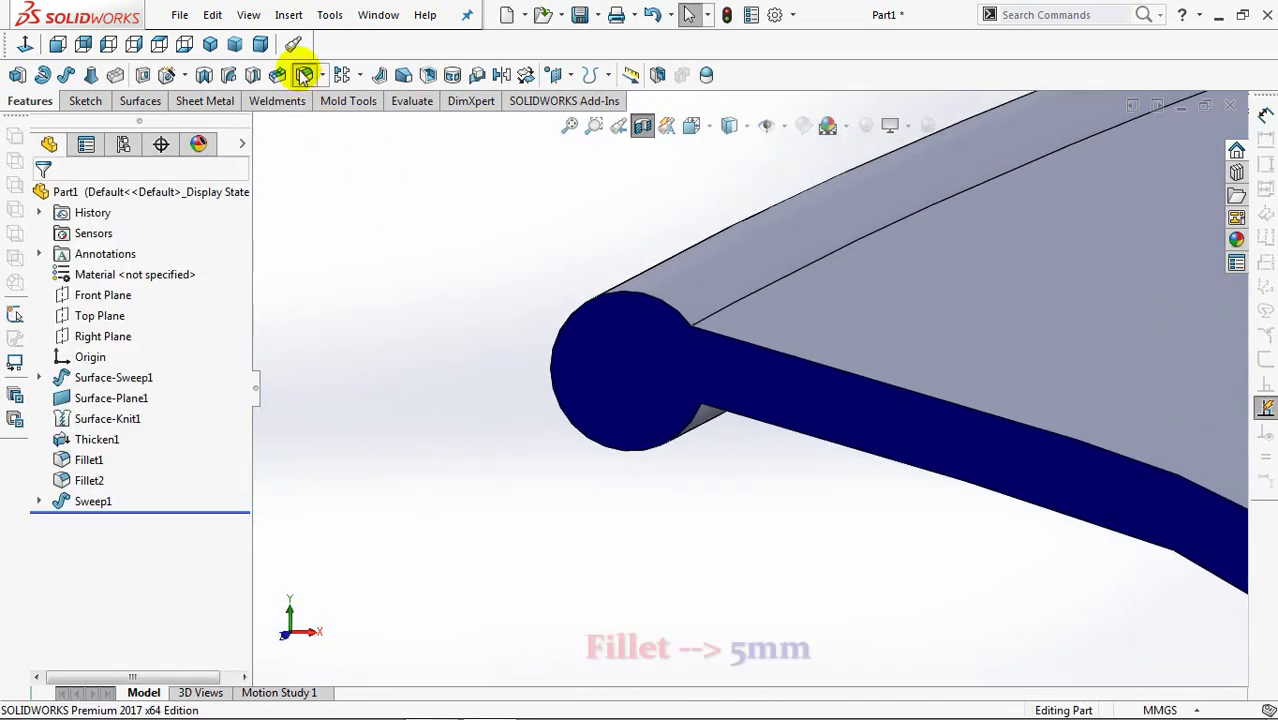
# Step: Fillet both edges where the rim bead joins the plate with a 5 mm radius
pyautogui.click(304, 76)
pyautogui.click(170, 576)
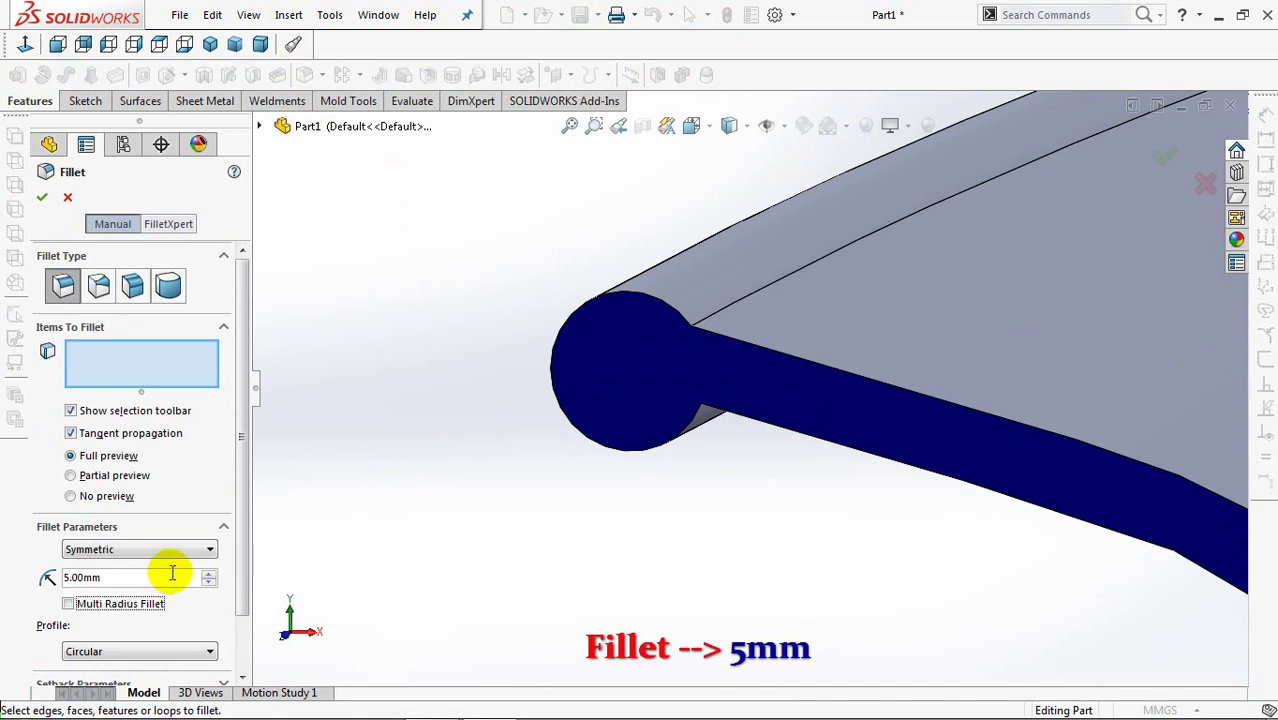
pyautogui.click(748, 293)
pyautogui.moveTo(784, 383); pyautogui.dragTo(745, 376, button='middle')
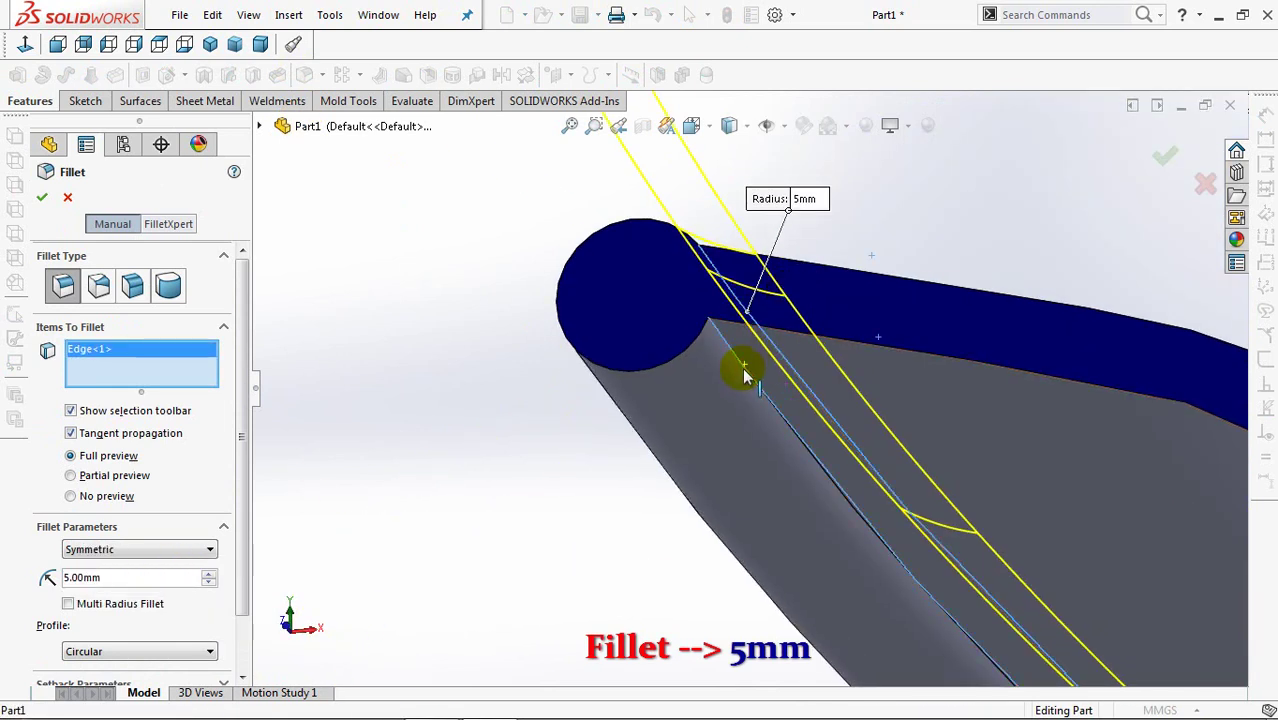
pyautogui.click(742, 365)
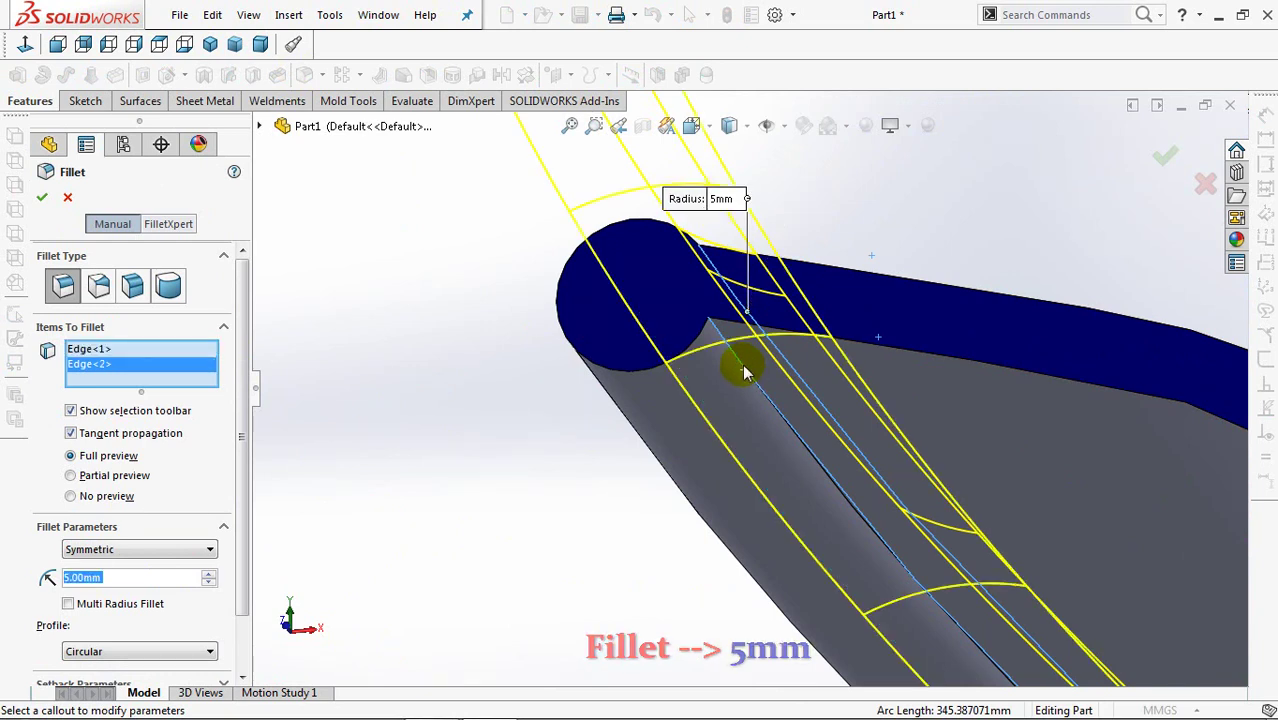
pyautogui.moveTo(759, 365)
pyautogui.keyDown('shift'); pyautogui.mouseDown(button='middle')
pyautogui.moveTo(748, 672)
pyautogui.moveTo(785, 386)
pyautogui.mouseUp(button='middle'); pyautogui.keyUp('shift')
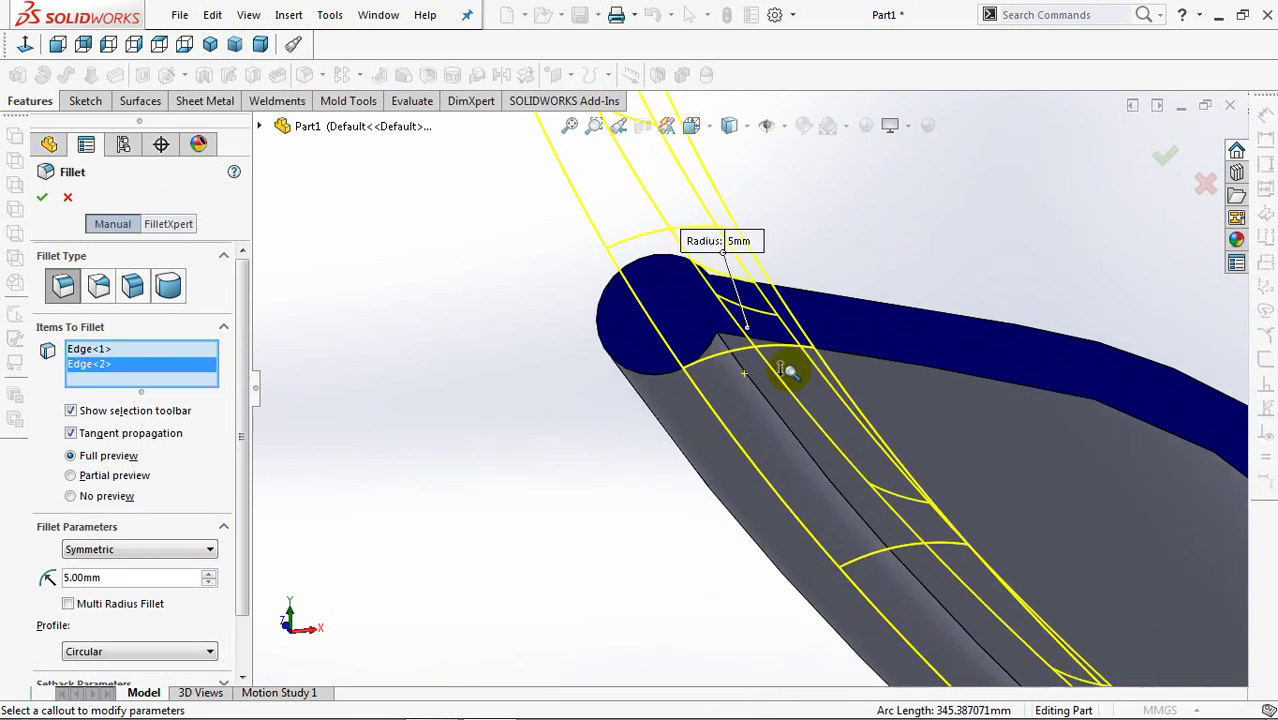
pyautogui.click(1172, 160)
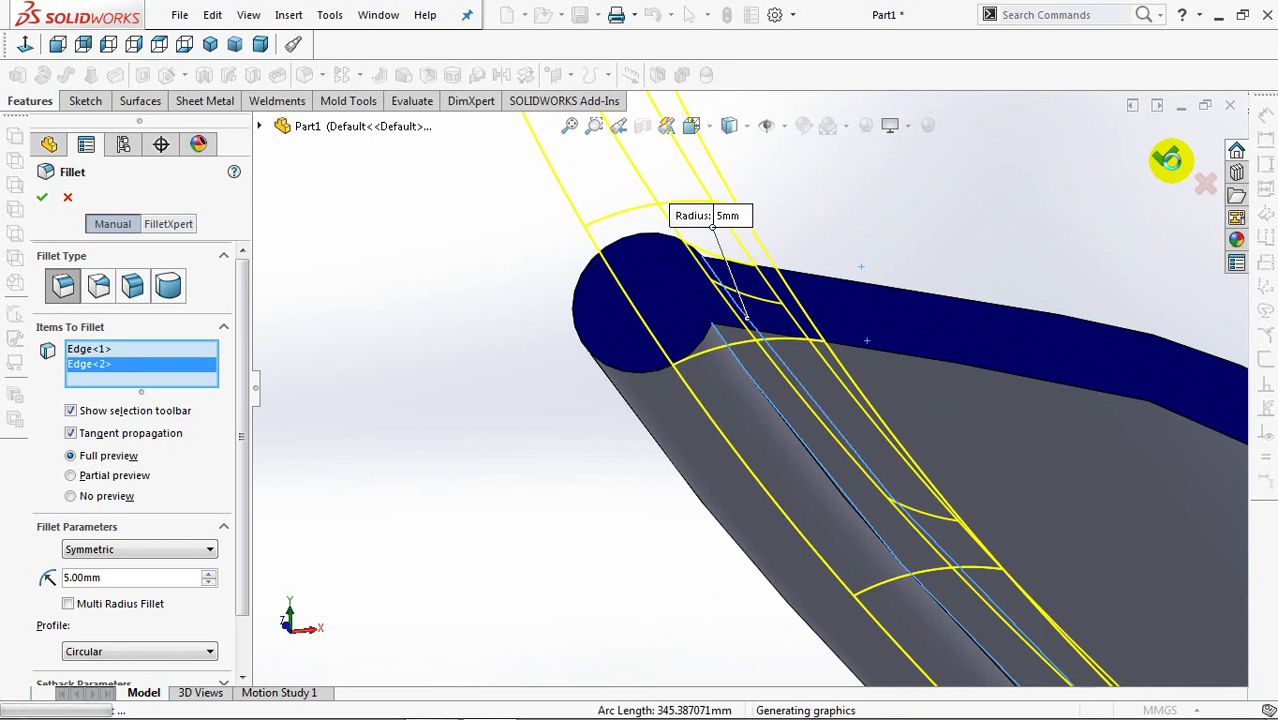
pyautogui.moveTo(1164, 166)
pyautogui.mouseDown(button='middle')
pyautogui.moveTo(950, 280)
pyautogui.moveTo(922, 352)
pyautogui.moveTo(890, 306)
pyautogui.moveTo(850, 491)
pyautogui.moveTo(901, 474)
pyautogui.moveTo(466, 402)
pyautogui.mouseUp(button='middle')
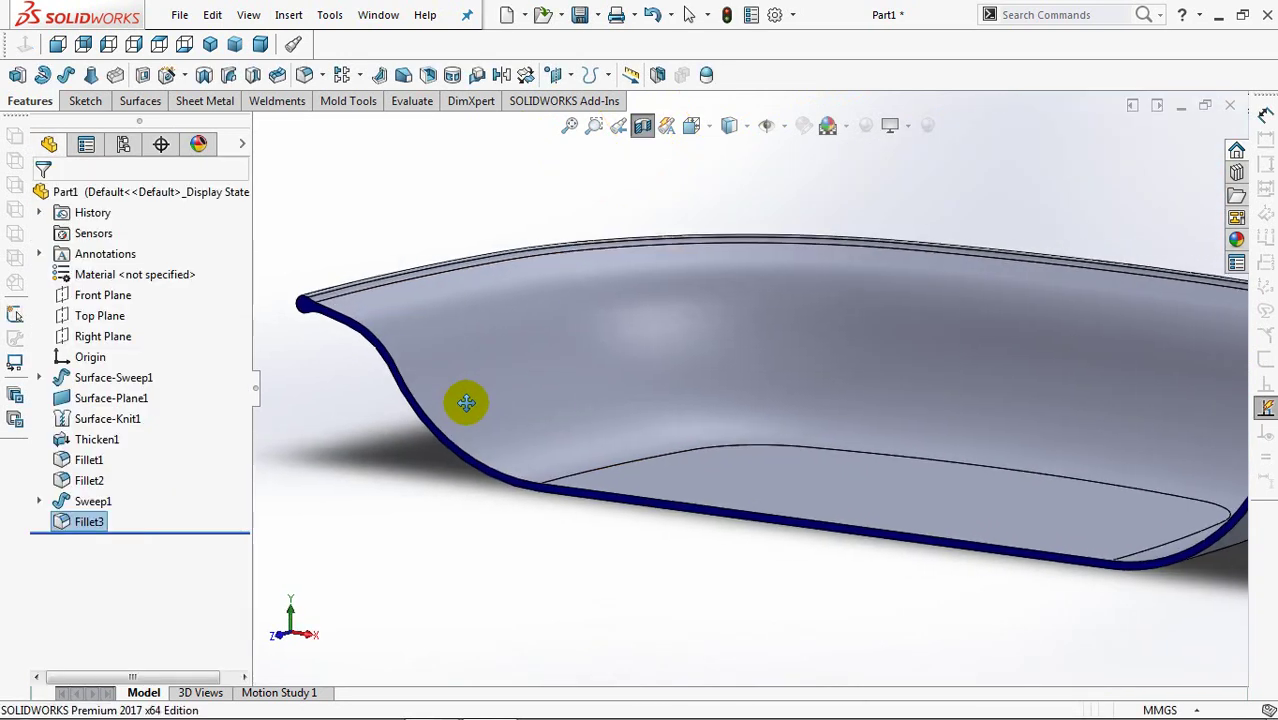
# Step: Sketch on the plate's flat underside and convert its edge into a closed loop
pyautogui.scroll(3, 590, 360)
pyautogui.moveTo(639, 125)
pyautogui.mouseDown(button='middle')
pyautogui.moveTo(668, 248)
pyautogui.moveTo(397, 190)
pyautogui.mouseUp(button='middle')
pyautogui.click(17, 75)
pyautogui.click(734, 419)
pyautogui.click(724, 381)
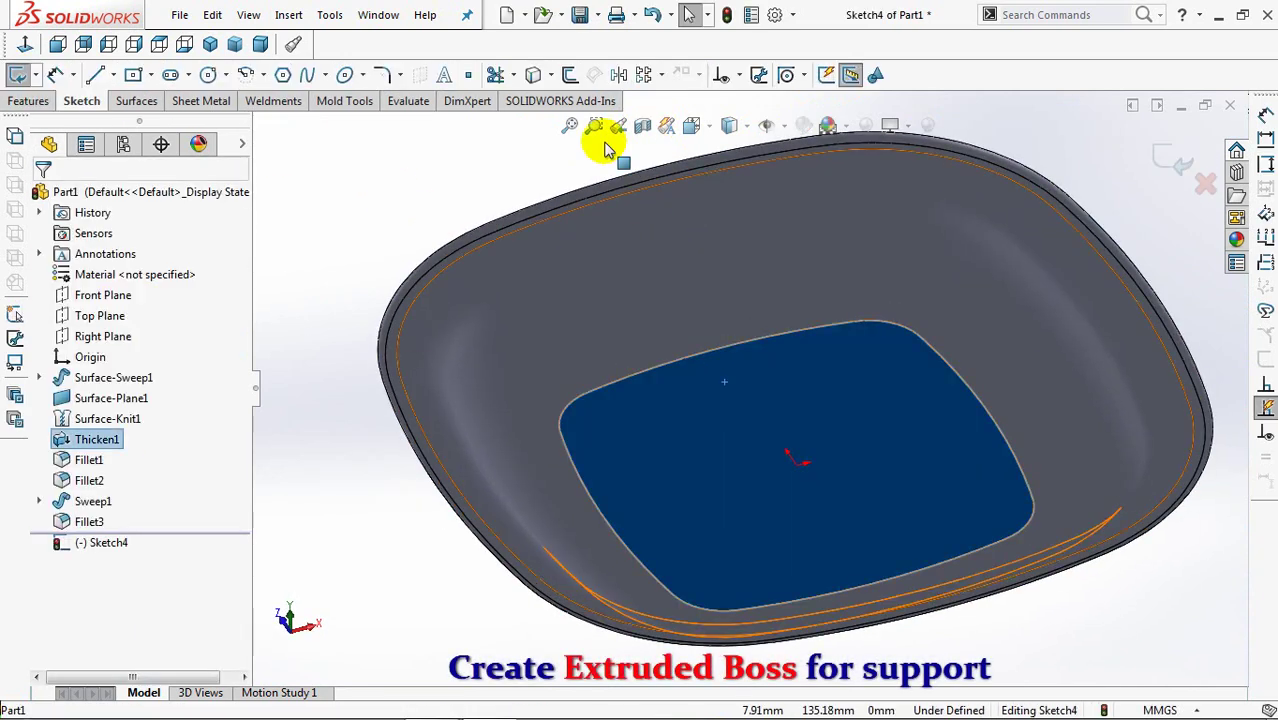
pyautogui.click(533, 75)
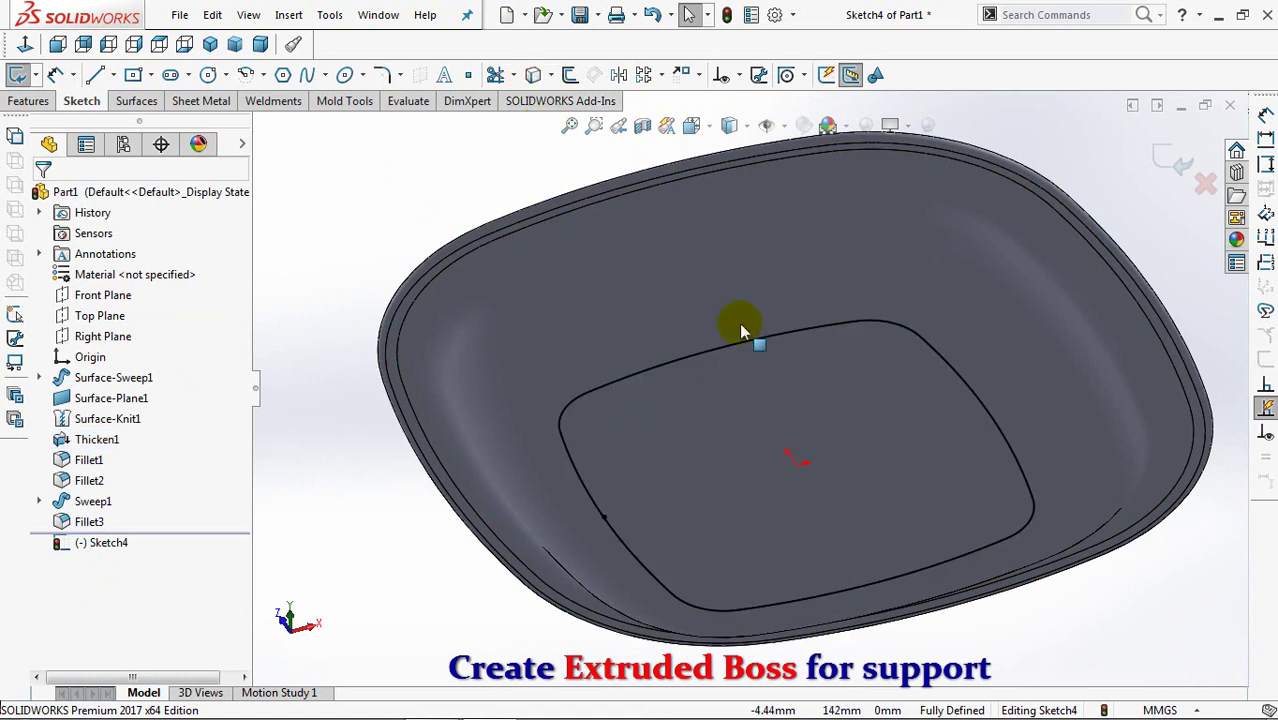
pyautogui.click(1170, 163)
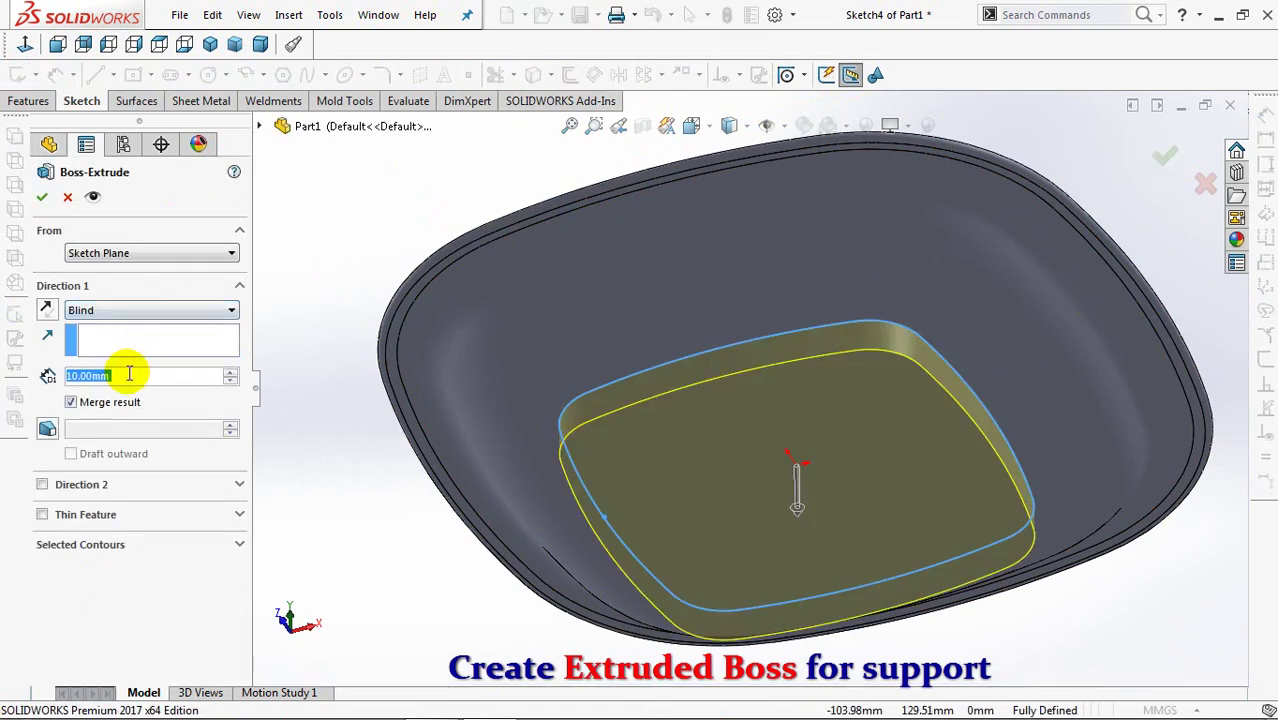
# Step: Extrude the loop 1 mm with 2° draft as a flipped 2.5 mm thin feature
pyautogui.write('1')
pyautogui.click(47, 428)
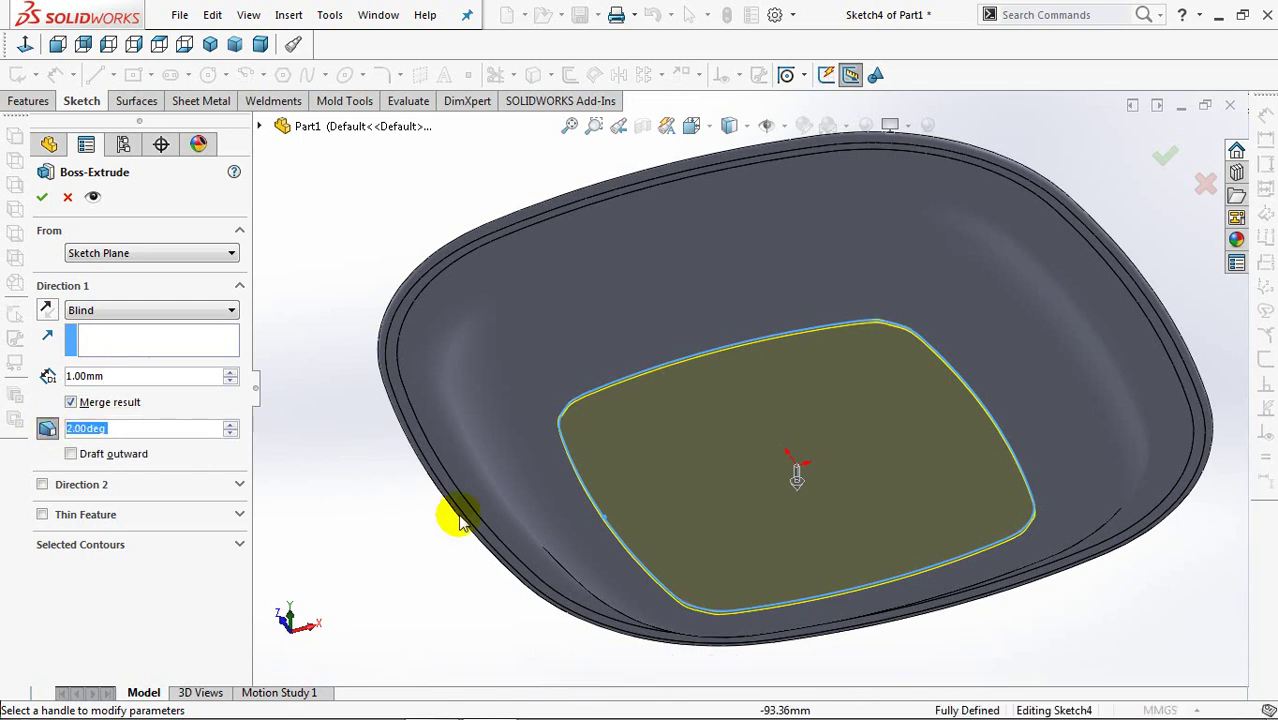
pyautogui.moveTo(541, 458)
pyautogui.mouseDown(button='middle')
pyautogui.moveTo(542, 337)
pyautogui.moveTo(522, 262)
pyautogui.mouseUp(button='middle')
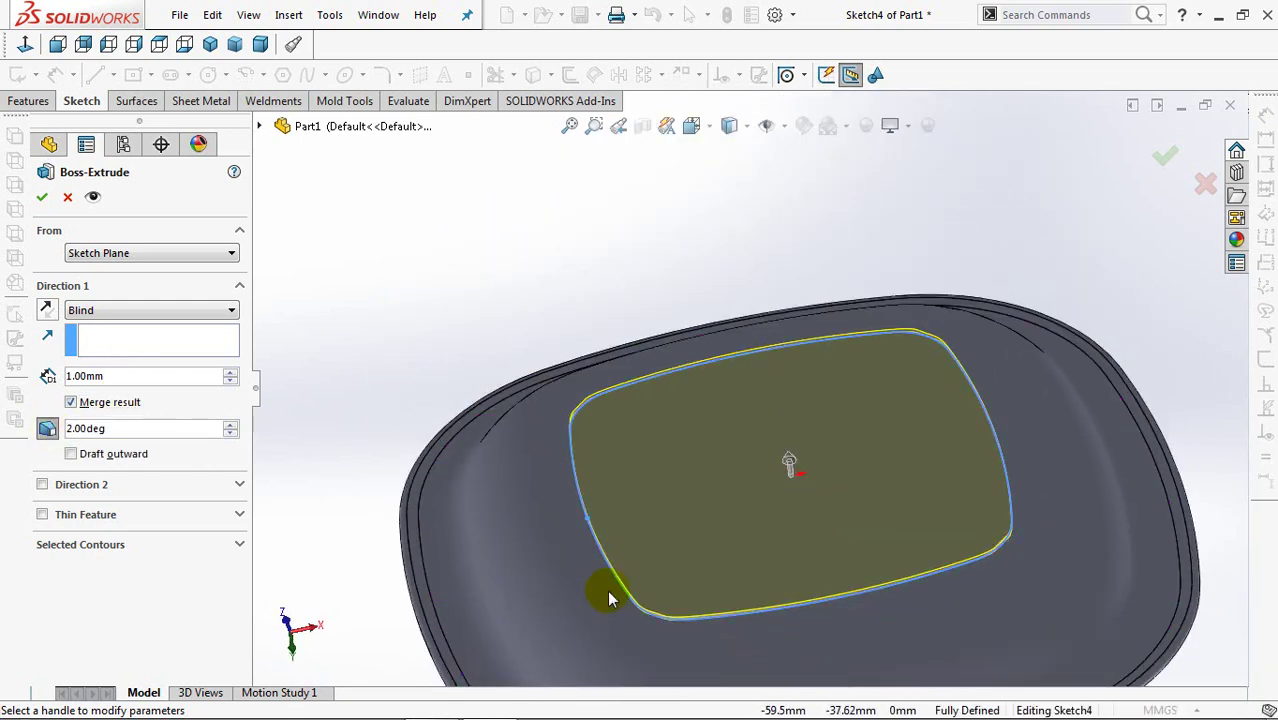
pyautogui.scroll(-5, 601, 492)
pyautogui.moveTo(601, 492); pyautogui.dragTo(764, 328, button='middle')
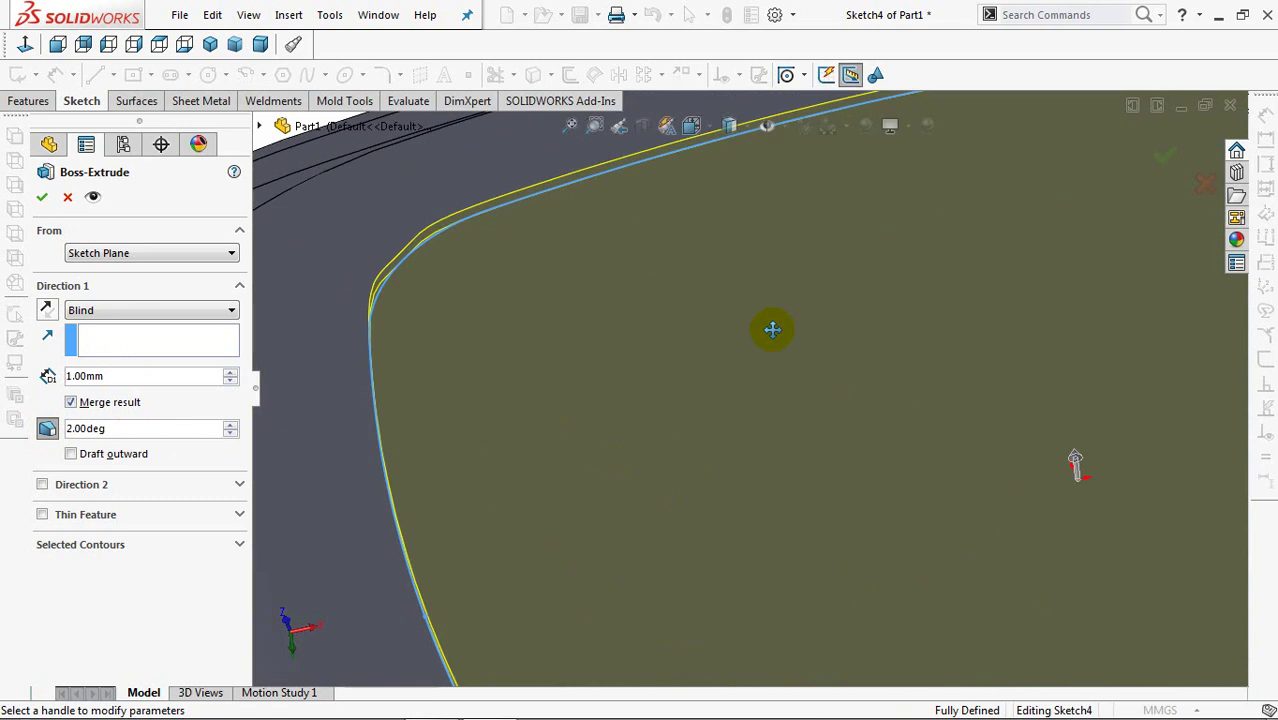
pyautogui.click(42, 514)
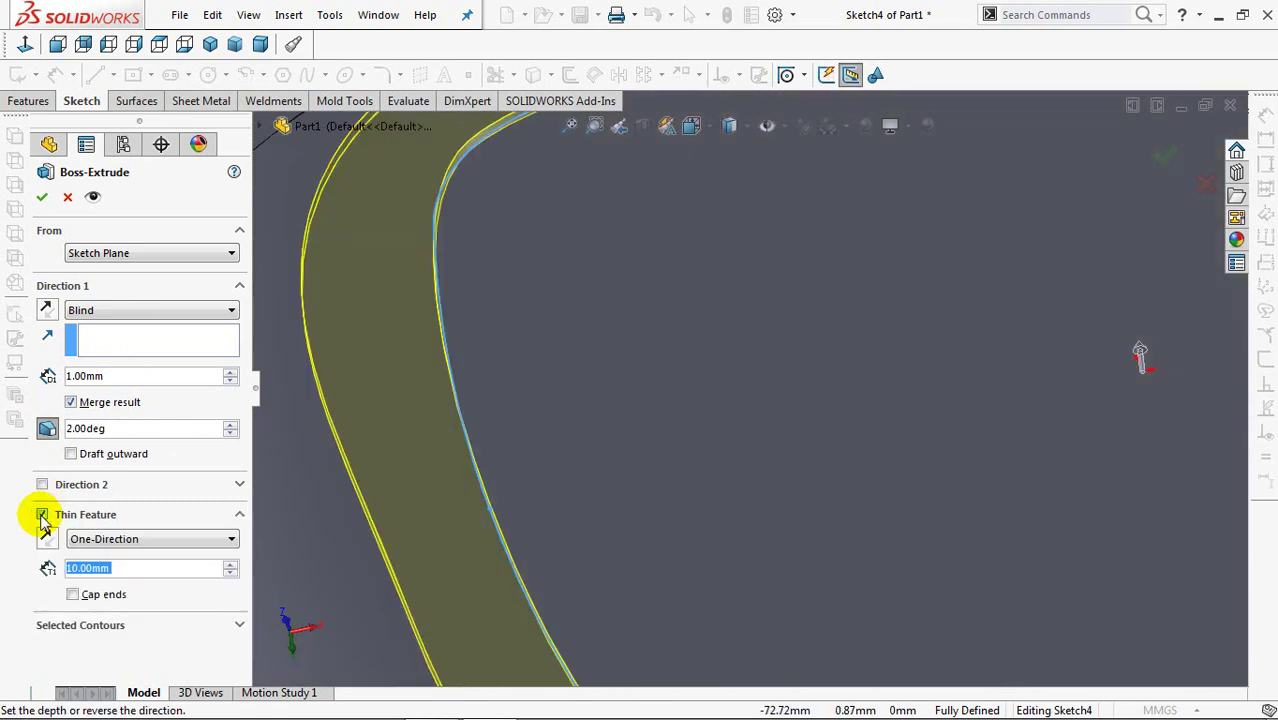
pyautogui.write('2.5')
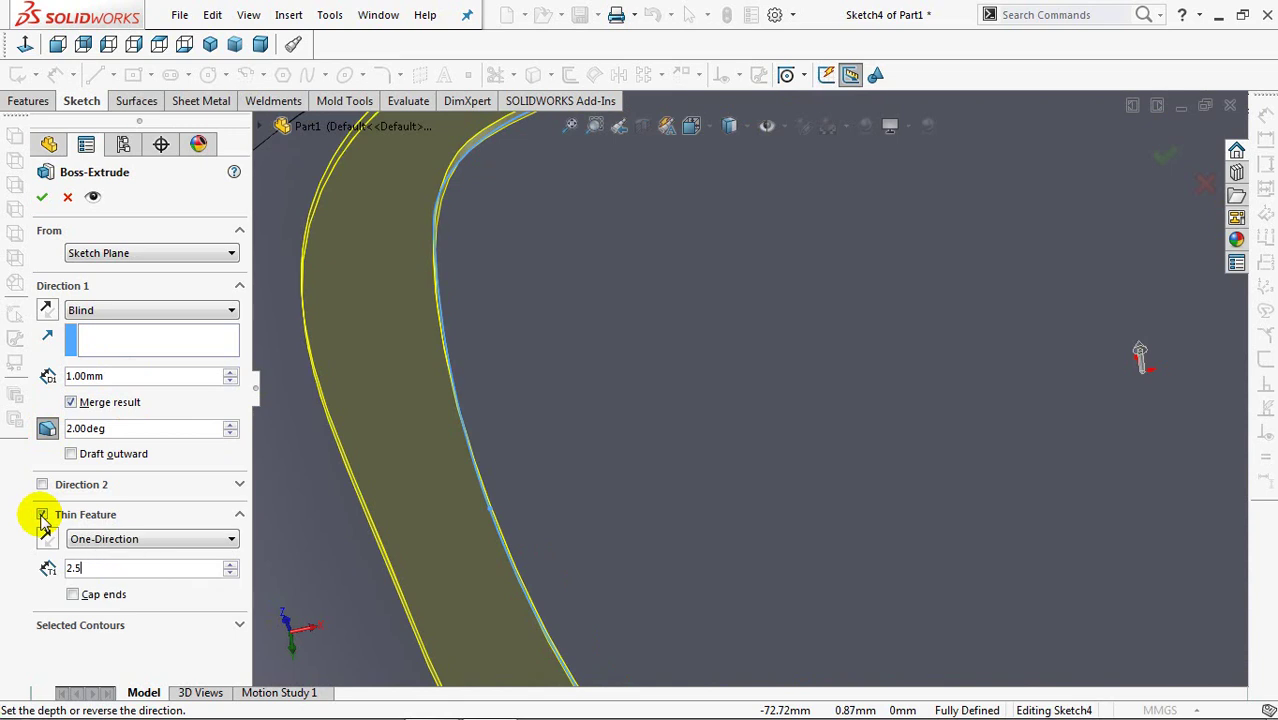
pyautogui.press('Tab')
pyautogui.click(45, 540)
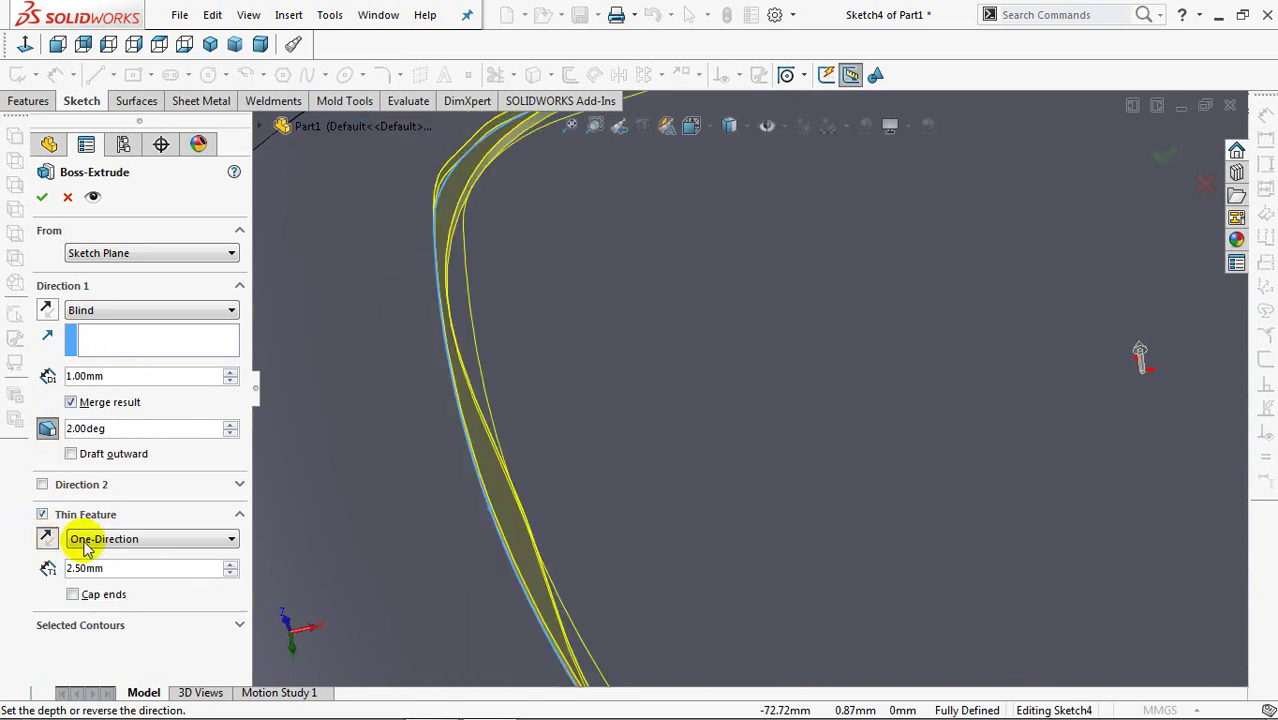
# Step: Add a 1 mm second direction with outward draft and accept the thin support ring
pyautogui.scroll(3, 480, 545)
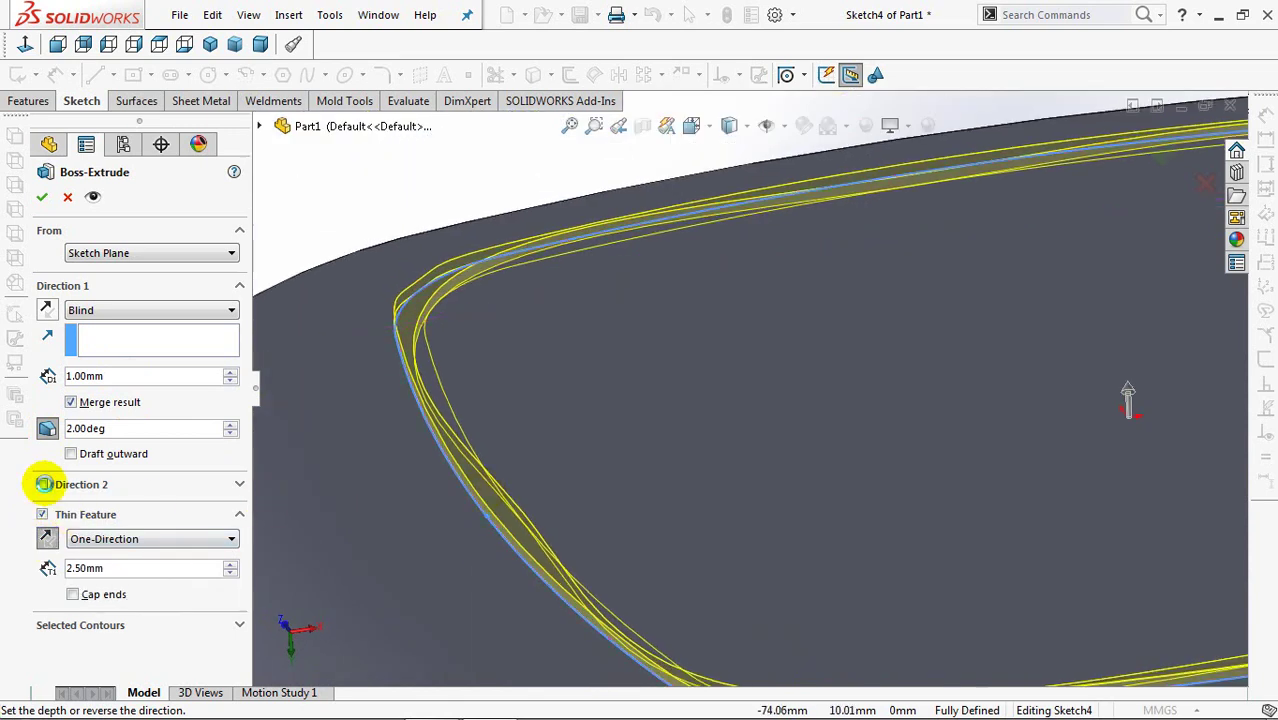
pyautogui.click(43, 484)
pyautogui.write('1.00mm')
pyautogui.click(71, 589)
pyautogui.scroll(3, 357, 531)
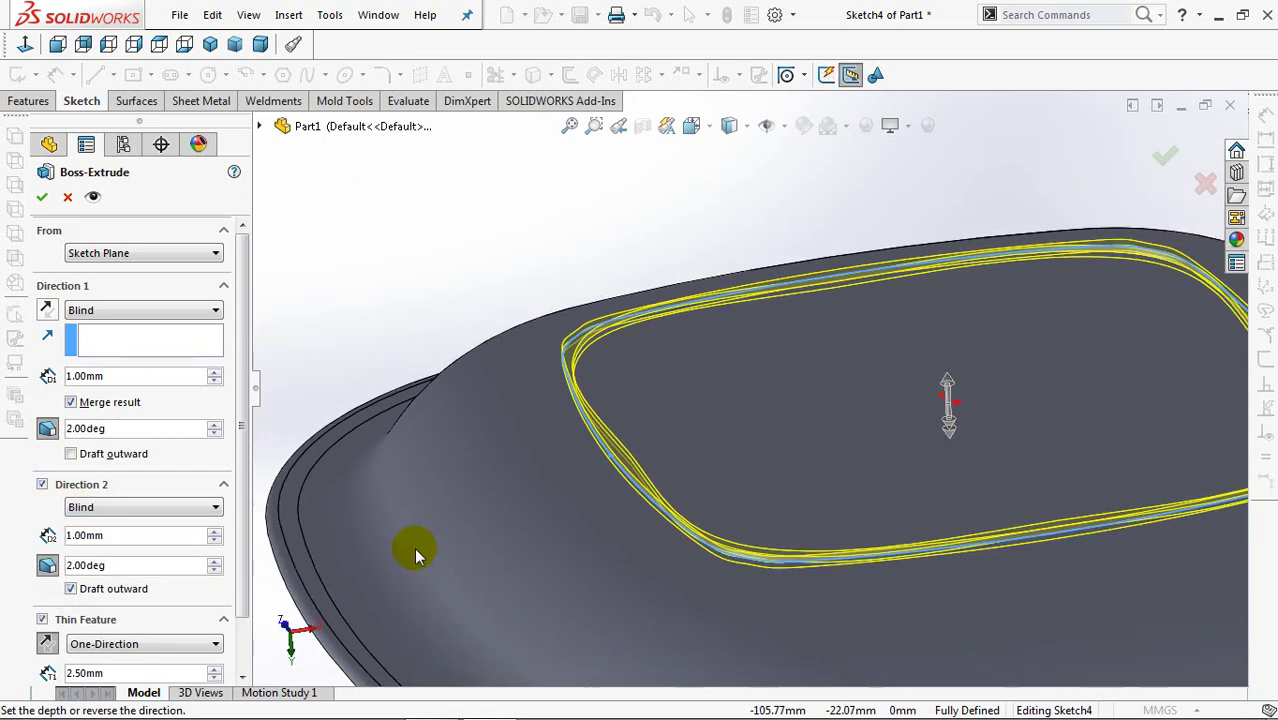
pyautogui.scroll(-2, 490, 560)
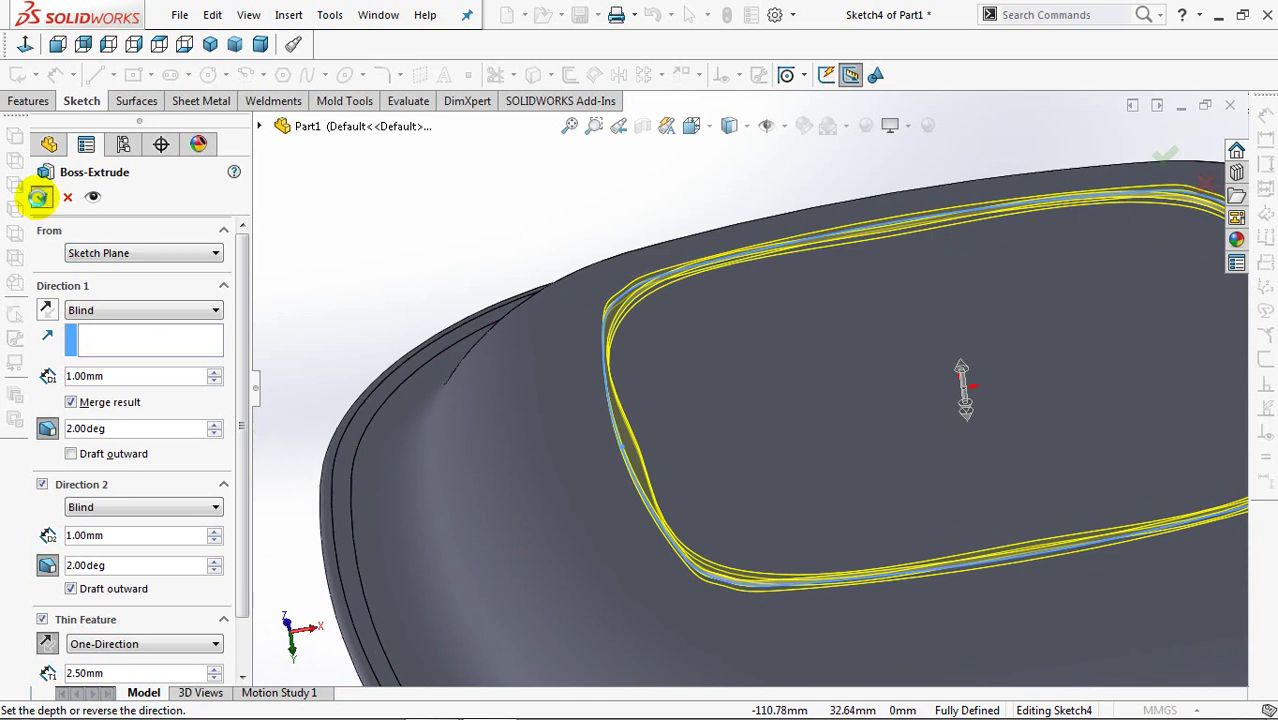
pyautogui.click(38, 197)
pyautogui.click(423, 381)
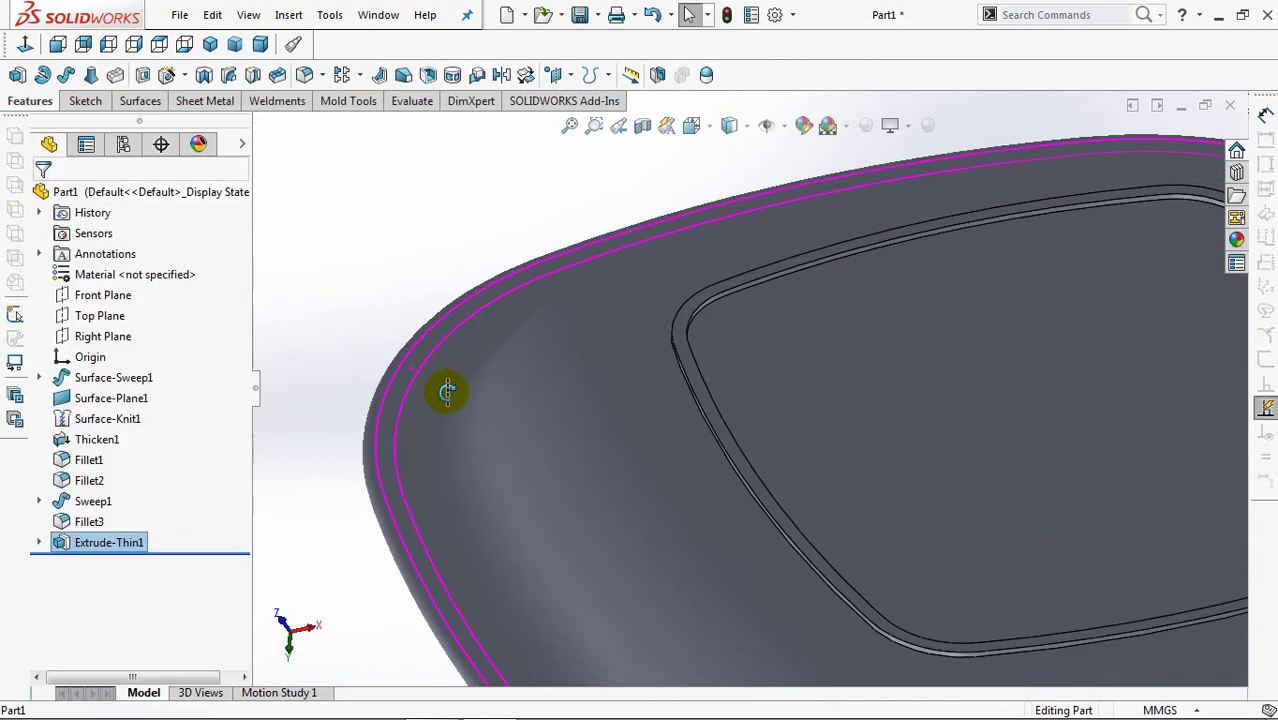
# Step: Round the support ring face with a 0.5 mm fillet, then return to isometric view
pyautogui.click(305, 77)
pyautogui.write('0.5')
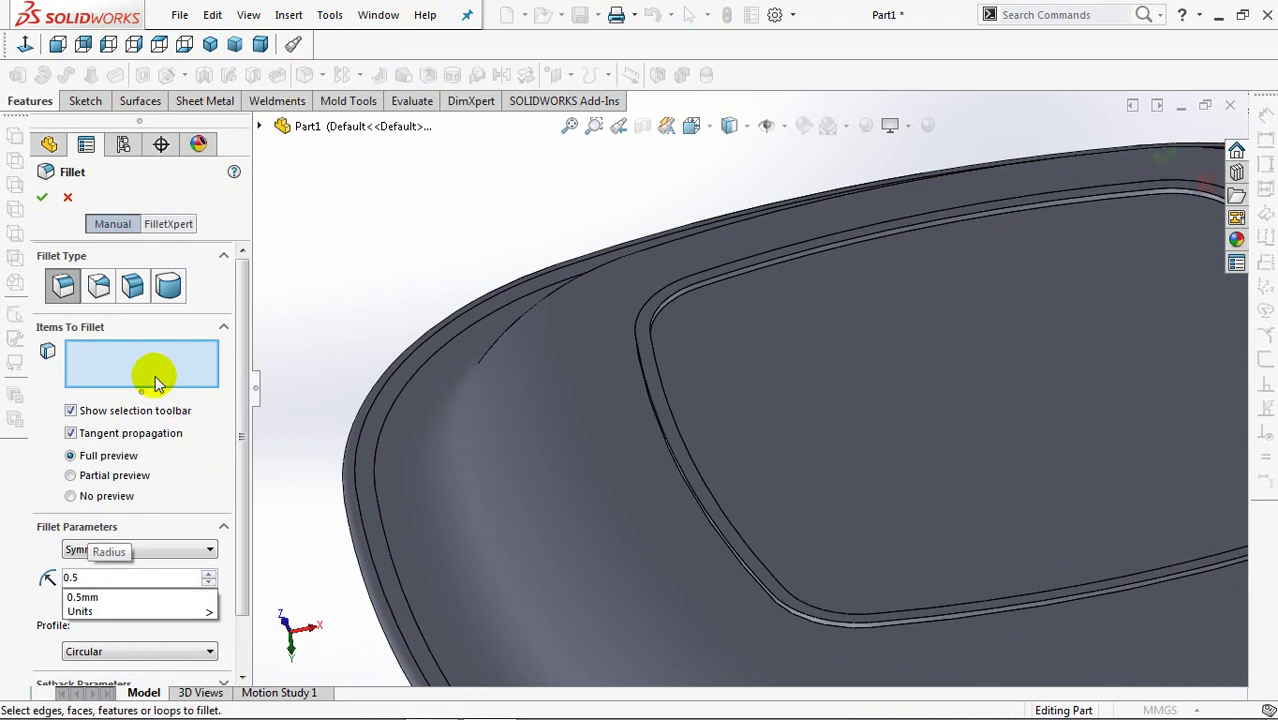
pyautogui.click(157, 383)
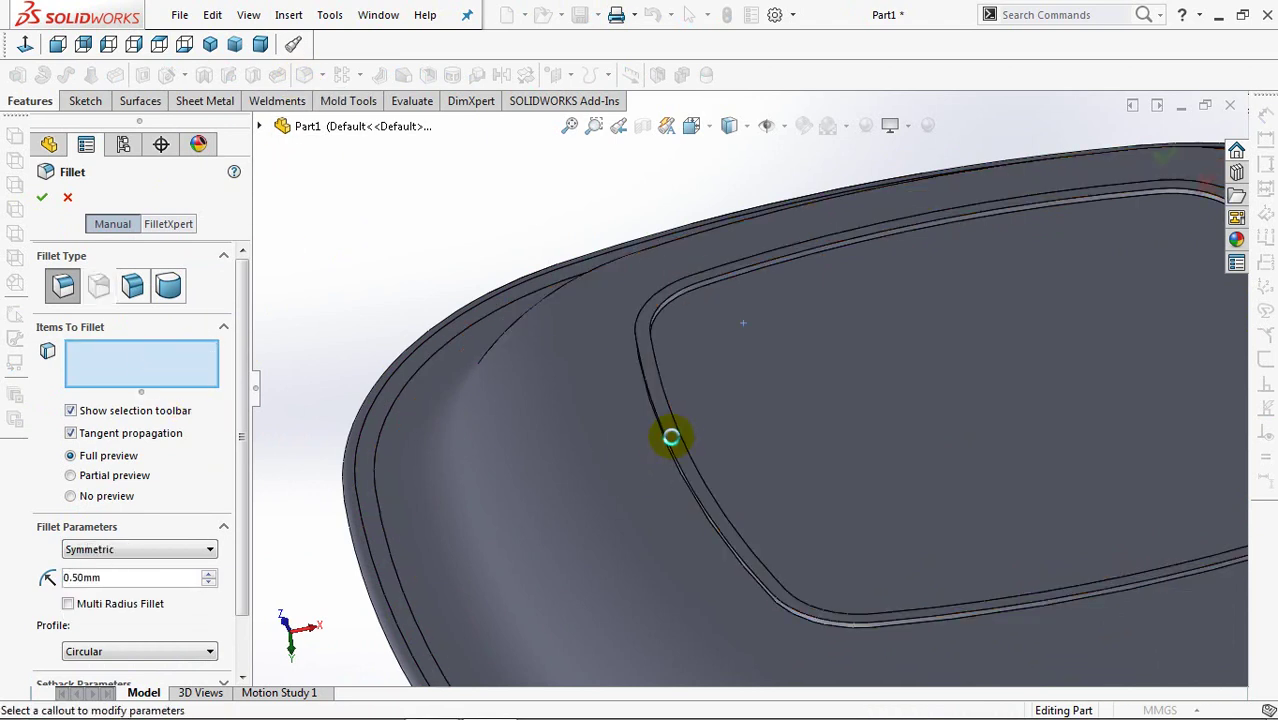
pyautogui.click(671, 436)
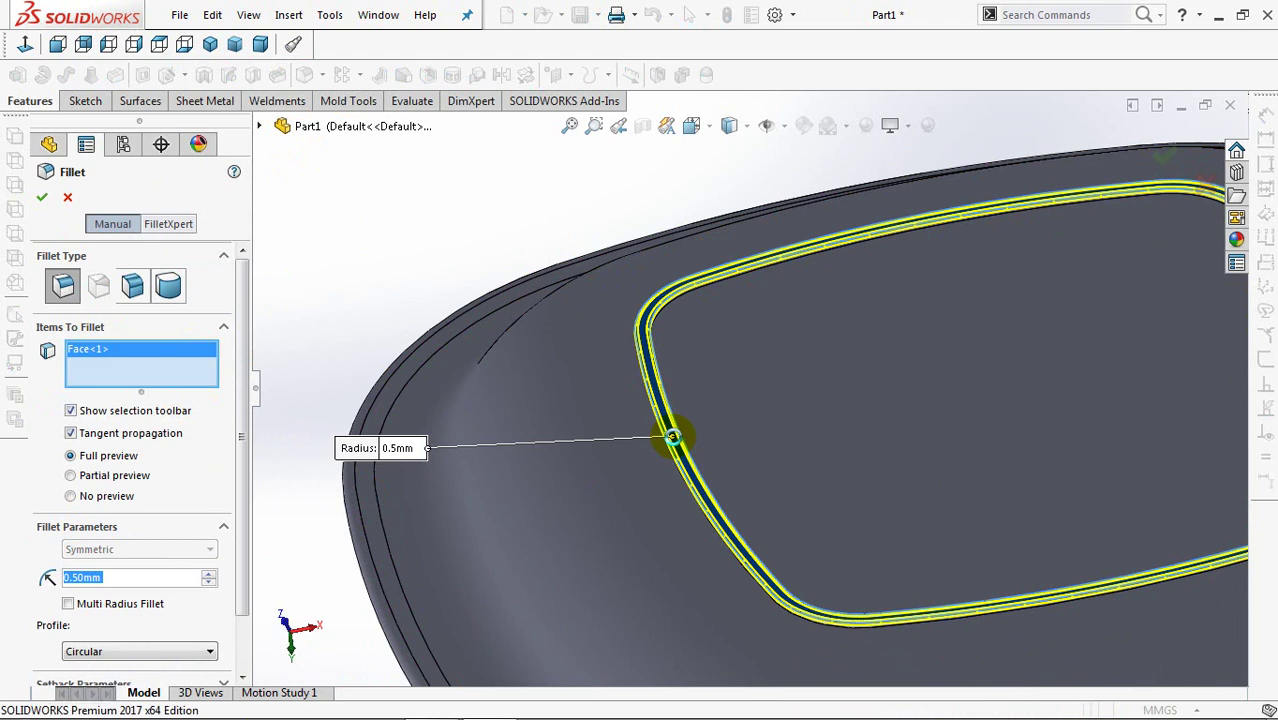
pyautogui.rightClick(676, 443)
pyautogui.moveTo(470, 568); pyautogui.dragTo(474, 688, button='middle')
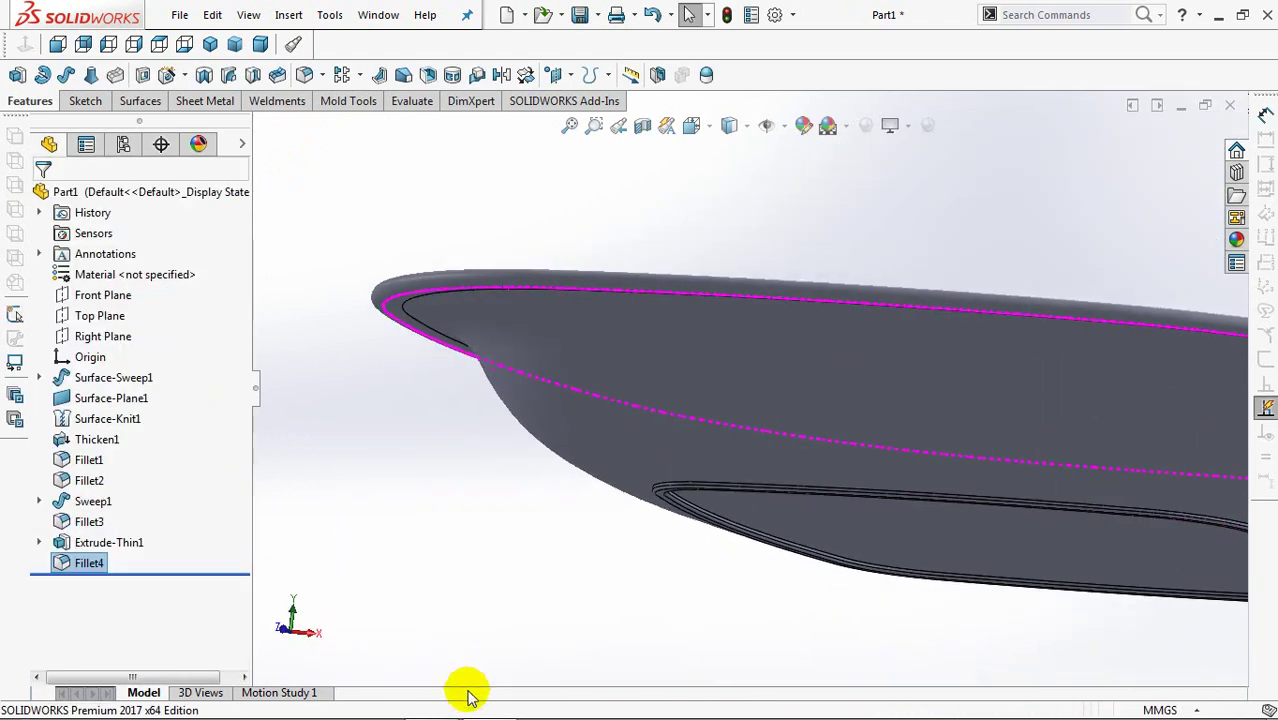
pyautogui.hotkey('ctrl', '7')
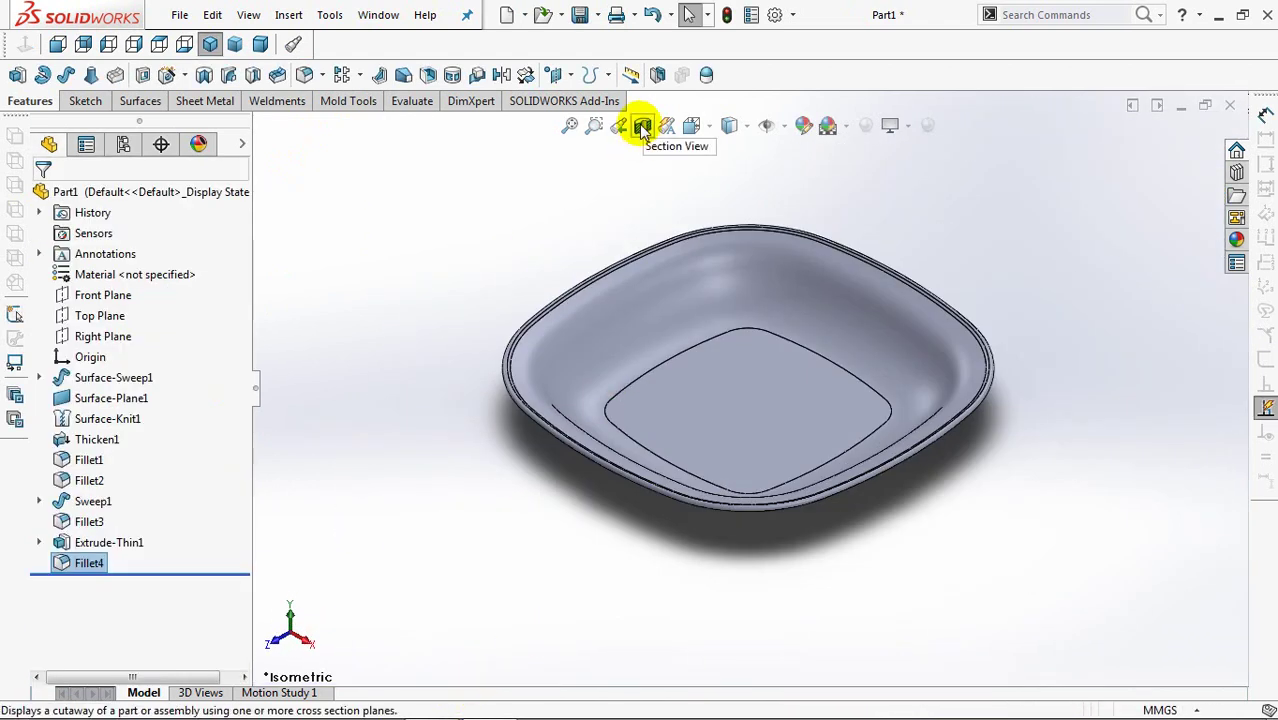
pyautogui.click(641, 125)
pyautogui.hotkey('ctrl', '1')
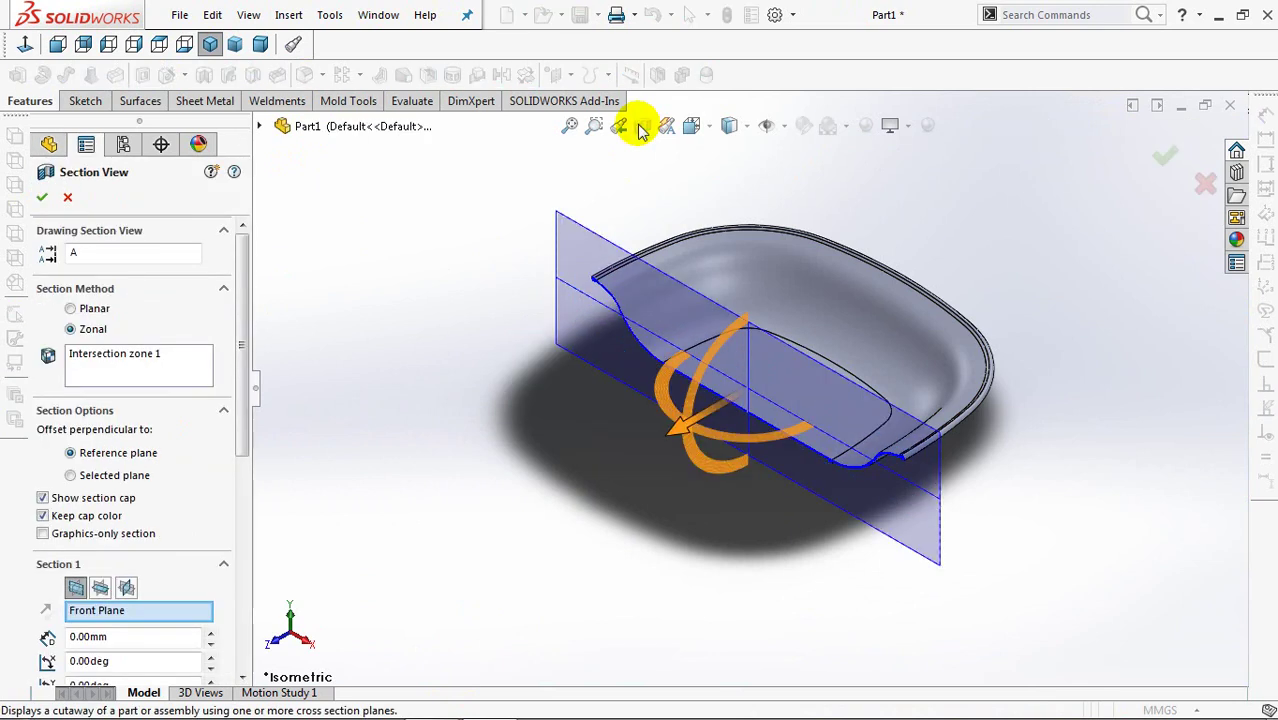
pyautogui.scroll(-5, 546, 465)
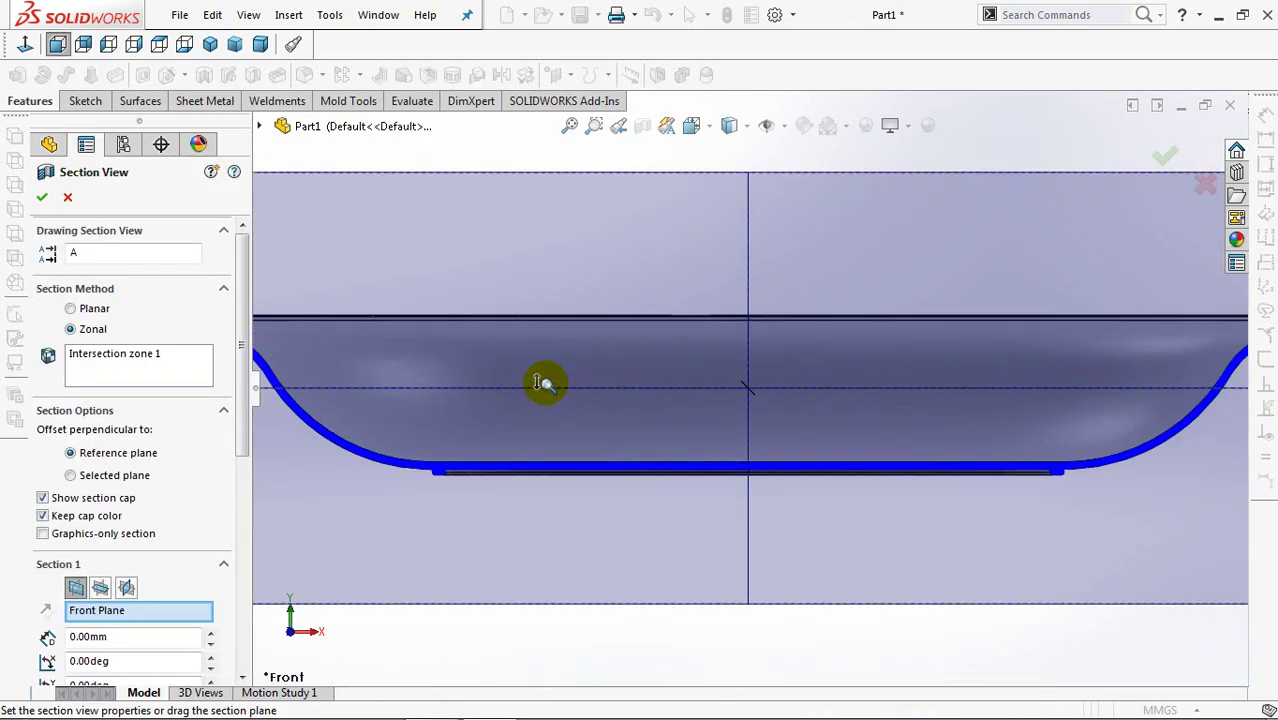
pyautogui.scroll(-2, 523, 343)
pyautogui.scroll(-2, 536, 290)
pyautogui.scroll(1, 536, 296)
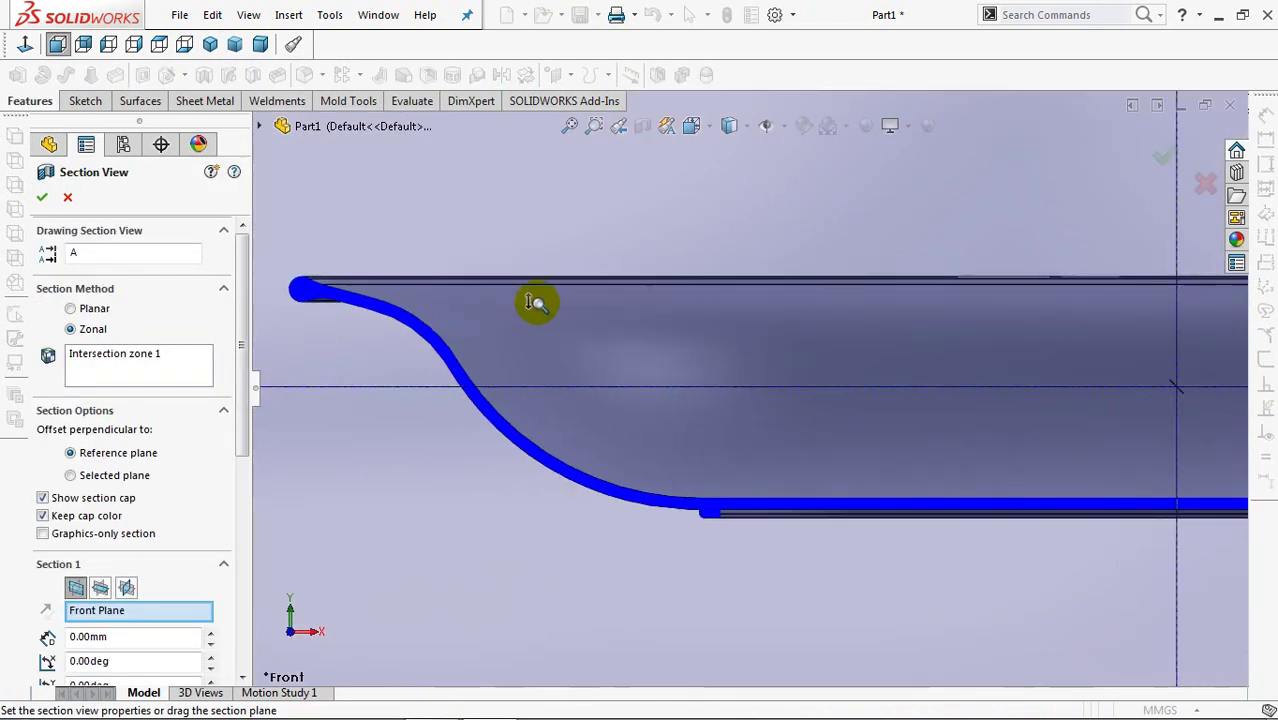
pyautogui.hotkey('ctrl', '7')
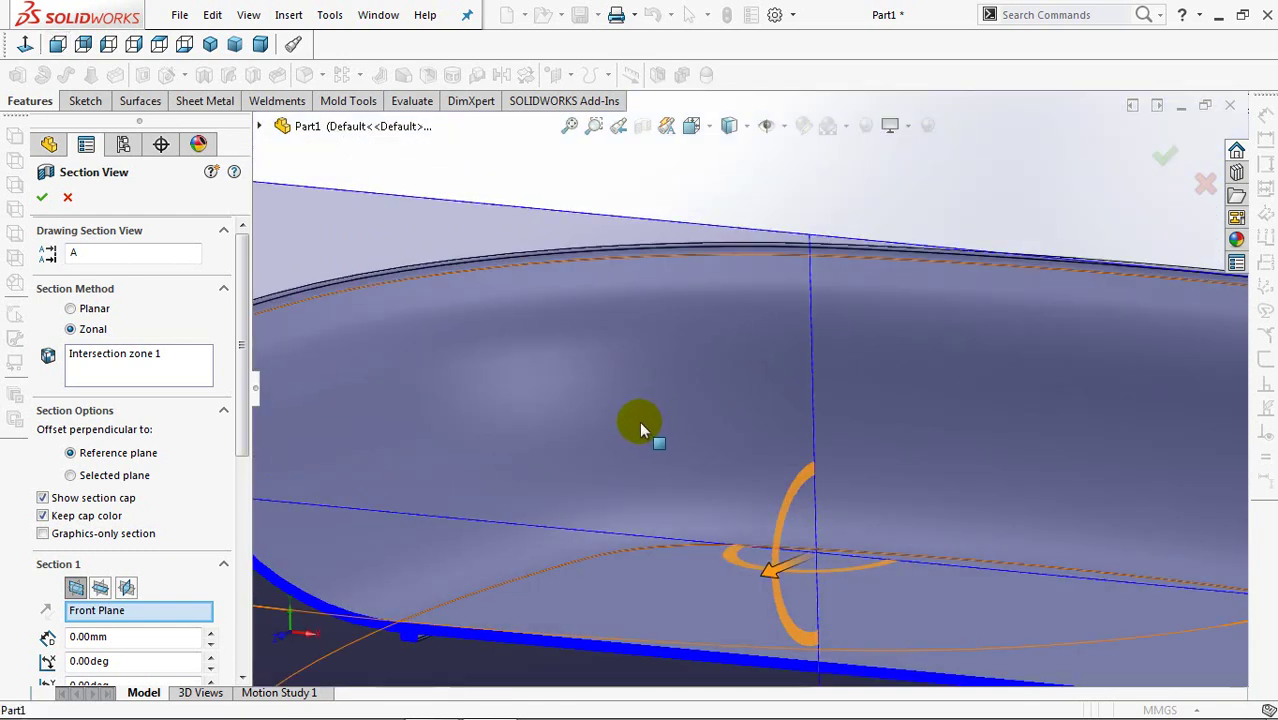
pyautogui.press('f')
pyautogui.click(67, 197)
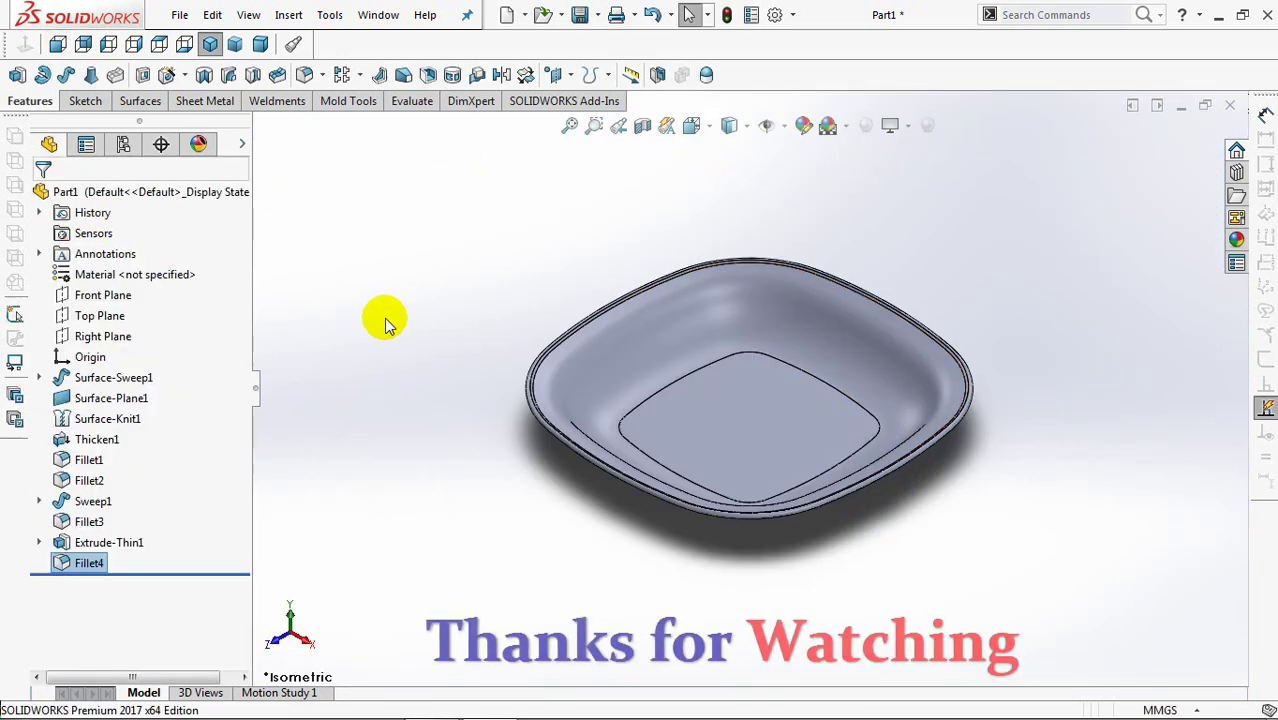
pyautogui.moveTo(398, 346); pyautogui.dragTo(463, 432, button='middle')
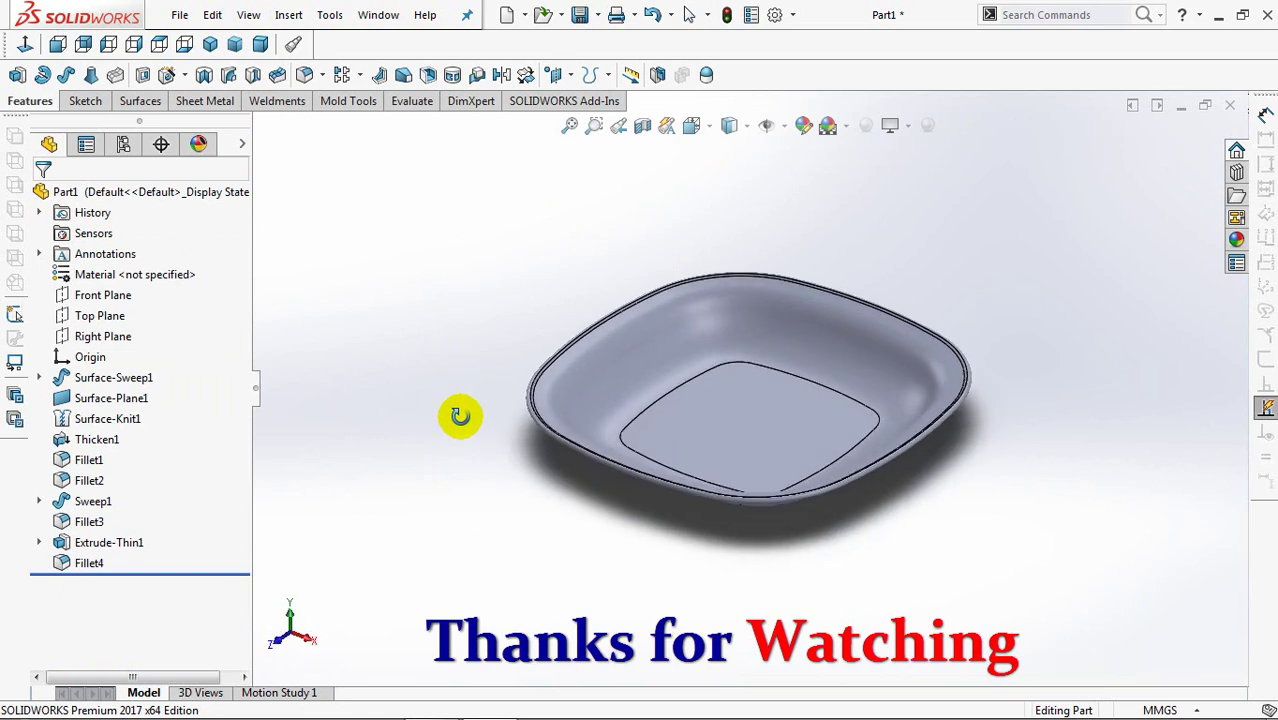